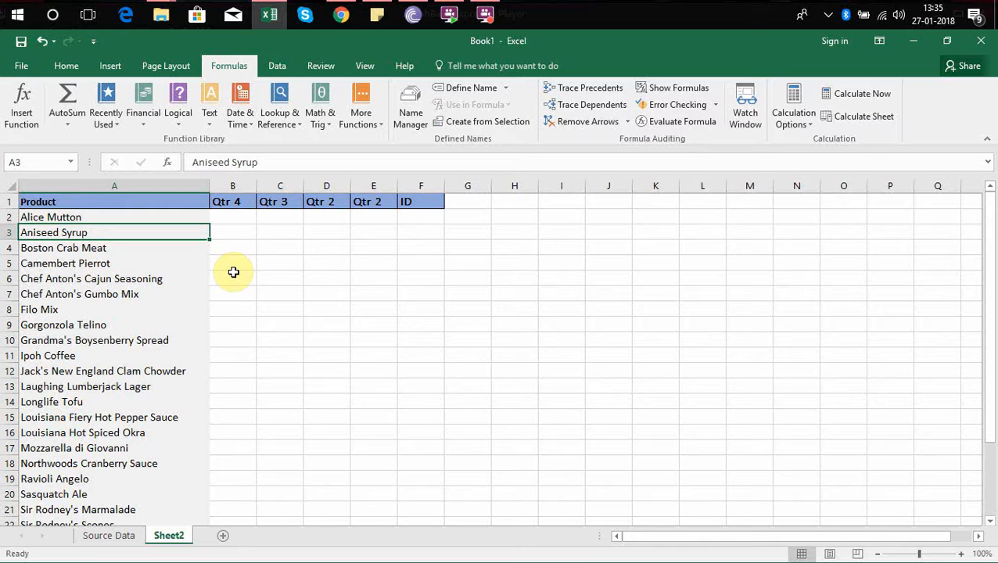
Examine the column layout of the Source Data sheet, from ID and Product through the quarter columns.
{"action": "key", "text": "ctrl+Home"}
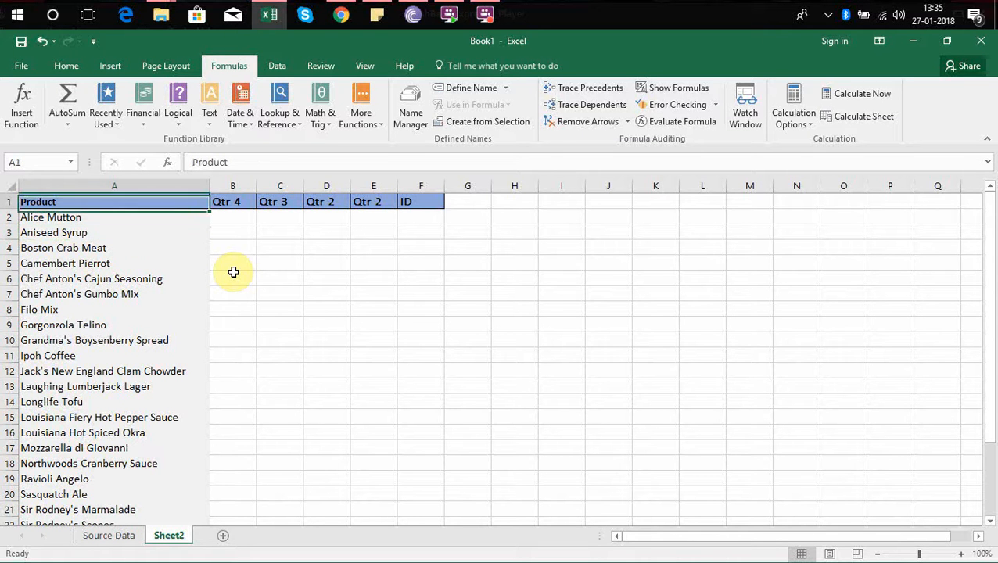
{"action": "left_click", "coordinate": [103, 541]}
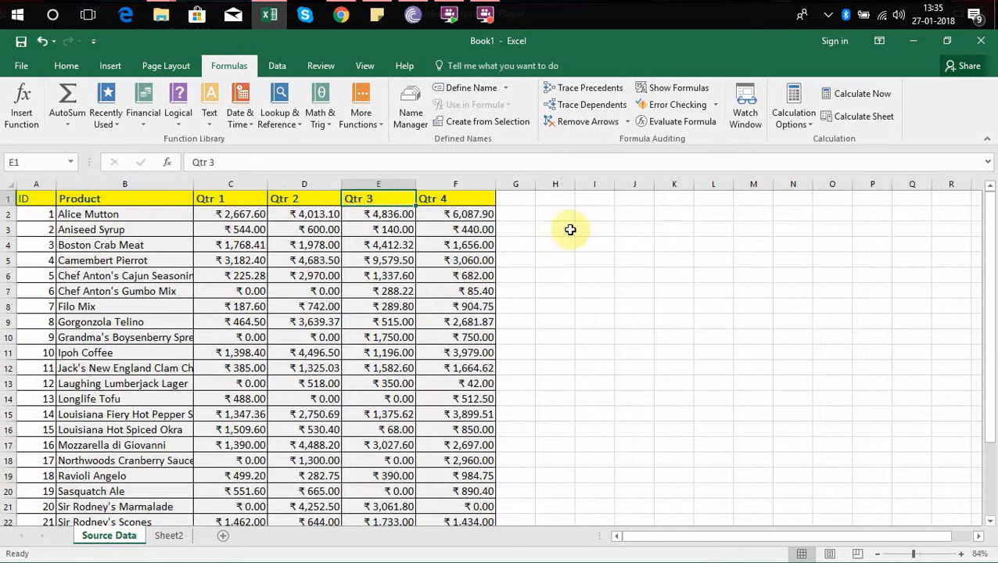
{"action": "left_click", "coordinate": [570, 229]}
{"action": "key", "text": "Left"}
{"action": "key", "text": "Left"}
{"action": "key", "text": "Left"}
{"action": "key", "text": "Left"}
{"action": "key", "text": "Left"}
{"action": "key", "text": "Left"}
{"action": "key", "text": "Left"}
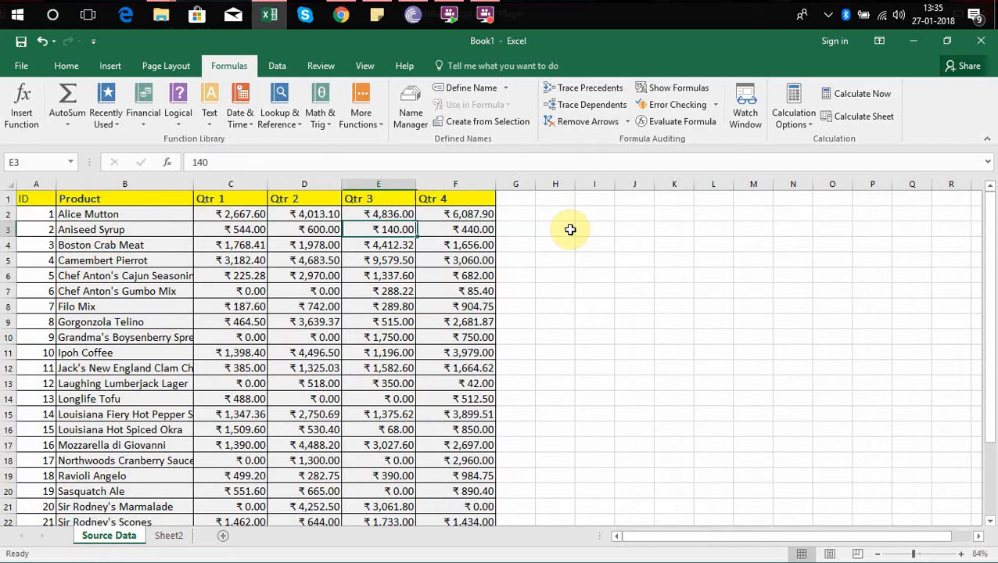
{"action": "key", "text": "Up"}
{"action": "key", "text": "Up"}
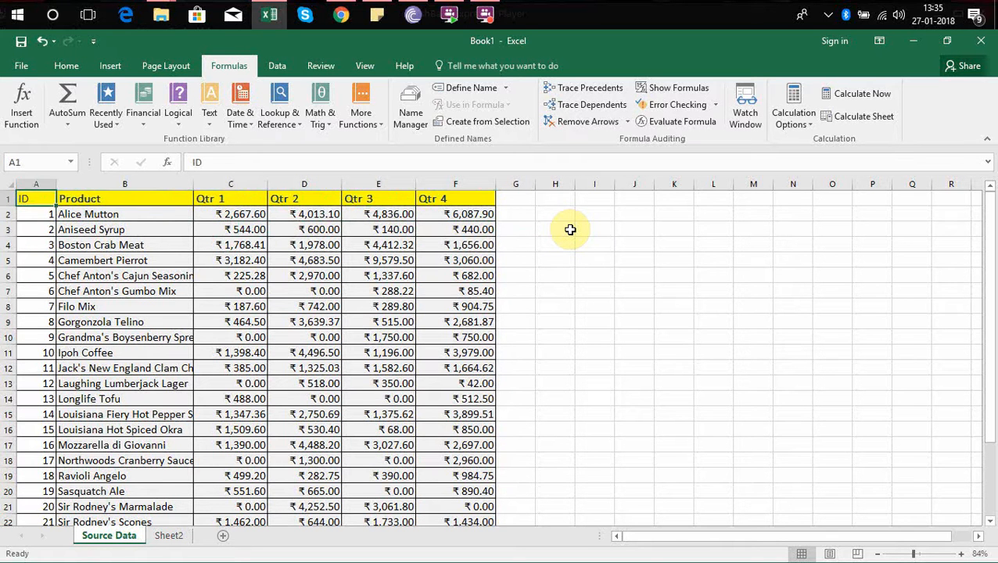
{"action": "key", "text": "Right"}
{"action": "key", "text": "Right"}
{"action": "key", "text": "Right"}
{"action": "key", "text": "Down"}
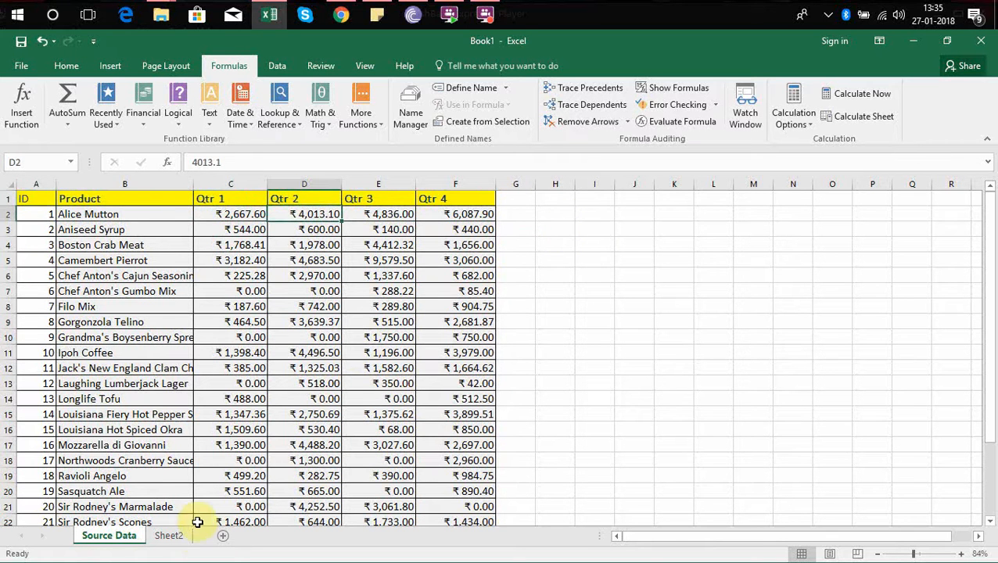
Compare the column order in Sheet2 with that of the Source Data sheet.
{"action": "left_click", "coordinate": [169, 536]}
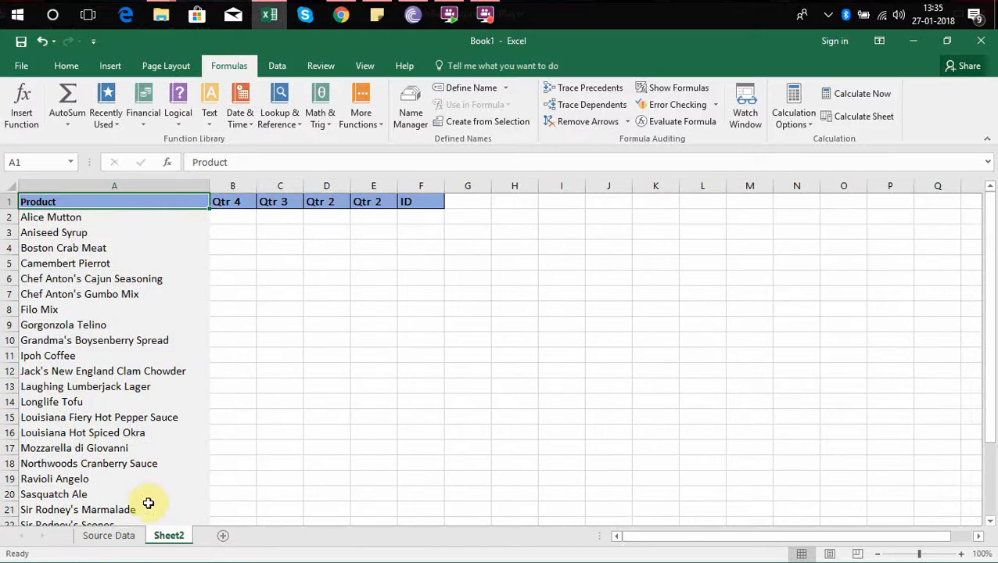
{"action": "left_click", "coordinate": [127, 535]}
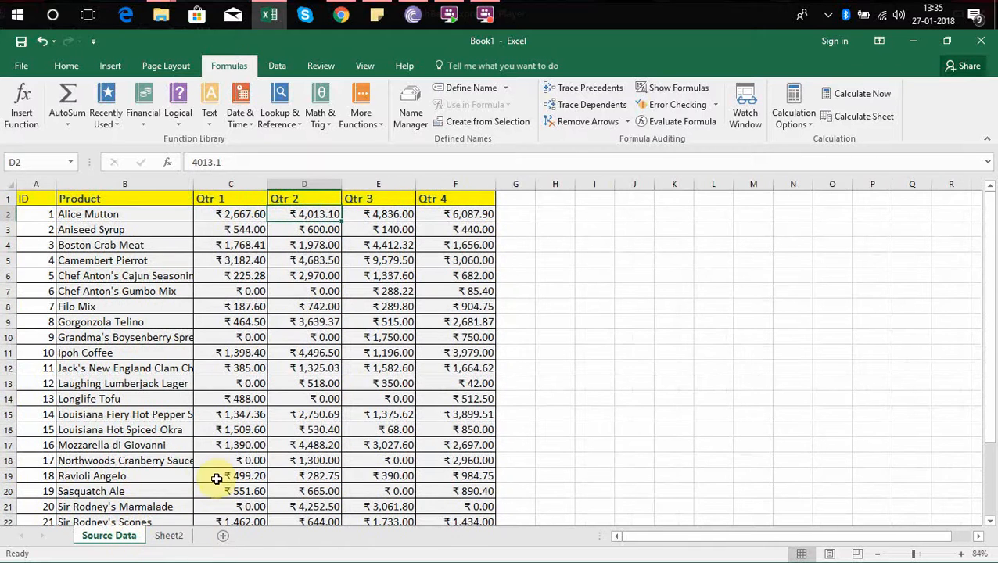
{"action": "left_click", "coordinate": [169, 536]}
{"action": "left_click", "coordinate": [127, 538]}
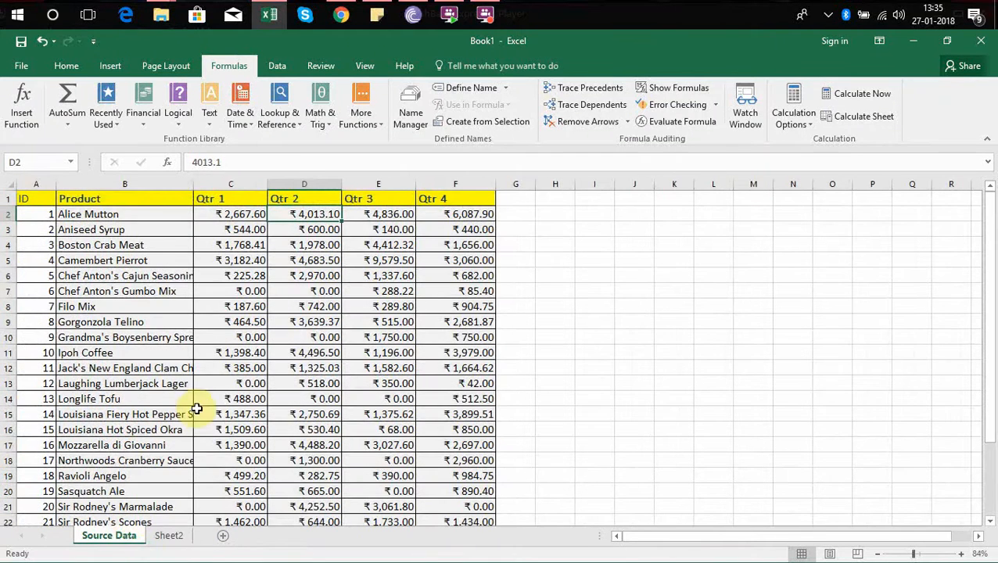
{"action": "left_click", "coordinate": [176, 536]}
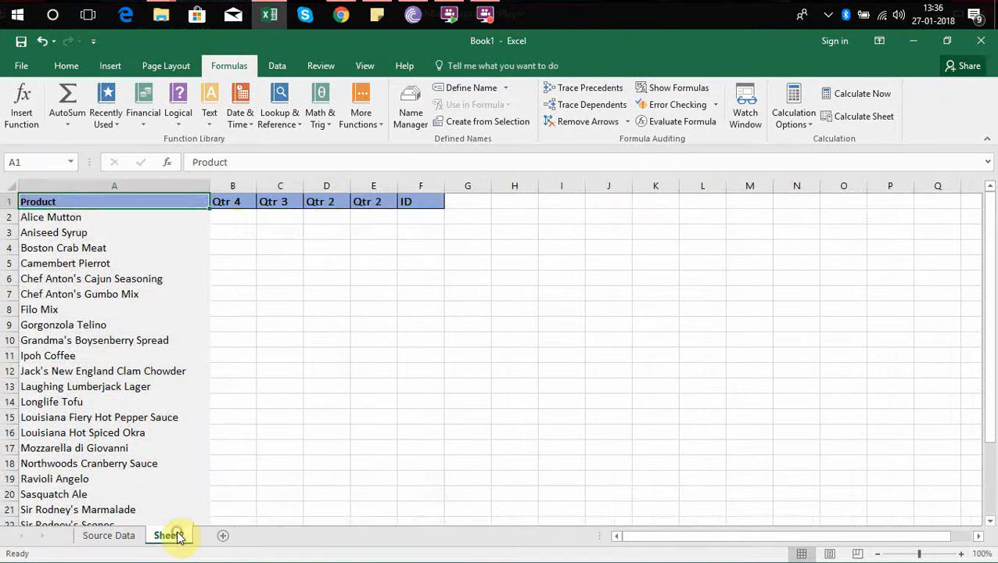
{"action": "left_click", "coordinate": [231, 216]}
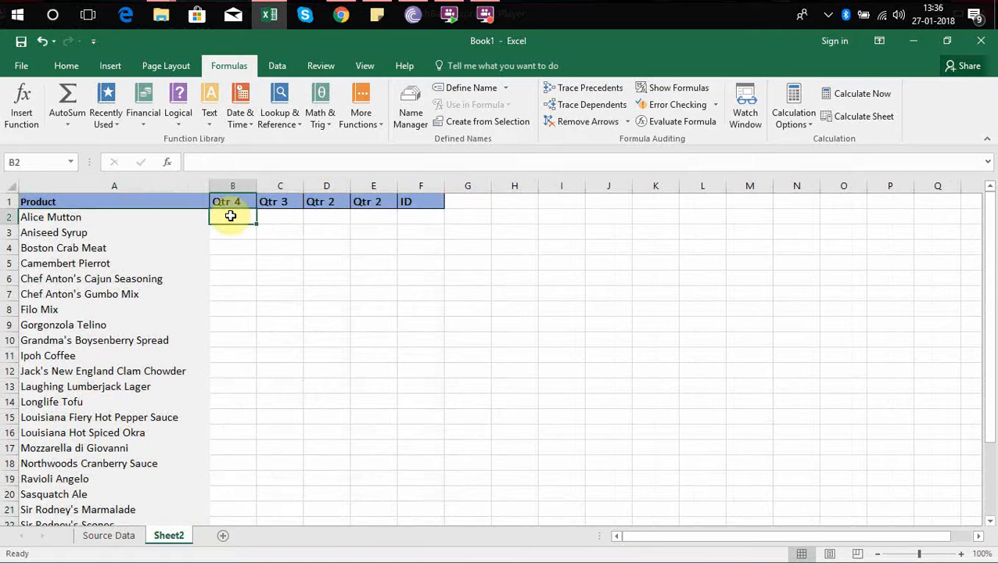
{"action": "type", "text": "=inde"}
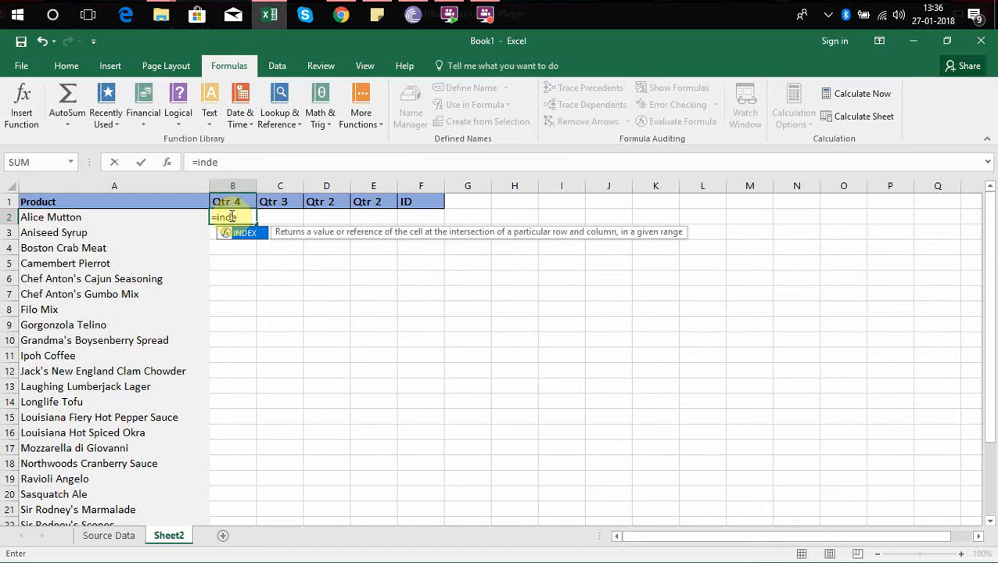
{"action": "type", "text": "x"}
{"action": "key", "text": "Tab"}
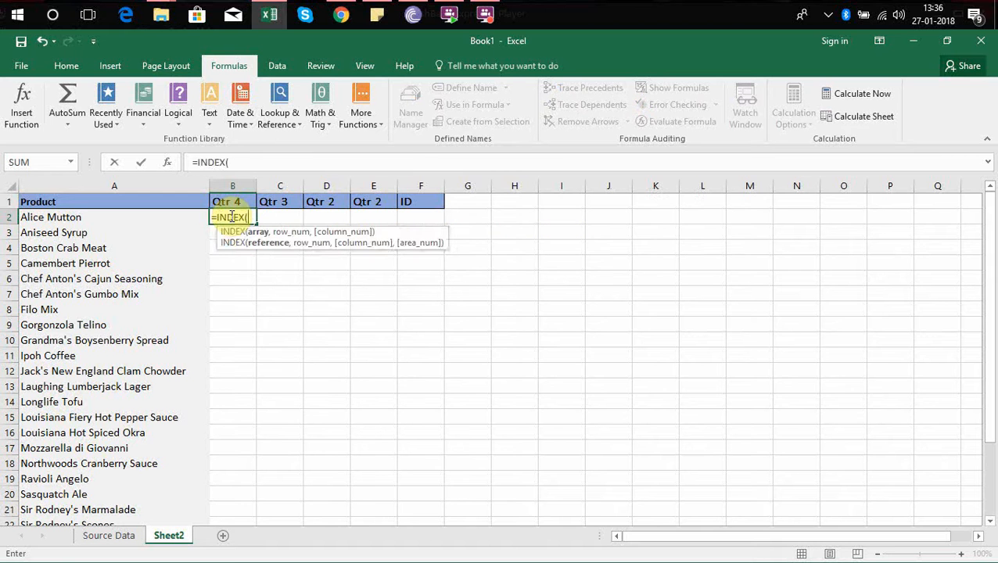
{"action": "key", "text": "BackSpace"}
{"action": "key", "text": "BackSpace"}
{"action": "key", "text": "BackSpace"}
{"action": "key", "text": "BackSpace"}
{"action": "key", "text": "BackSpace"}
{"action": "key", "text": "BackSpace"}
{"action": "key", "text": "BackSpace"}
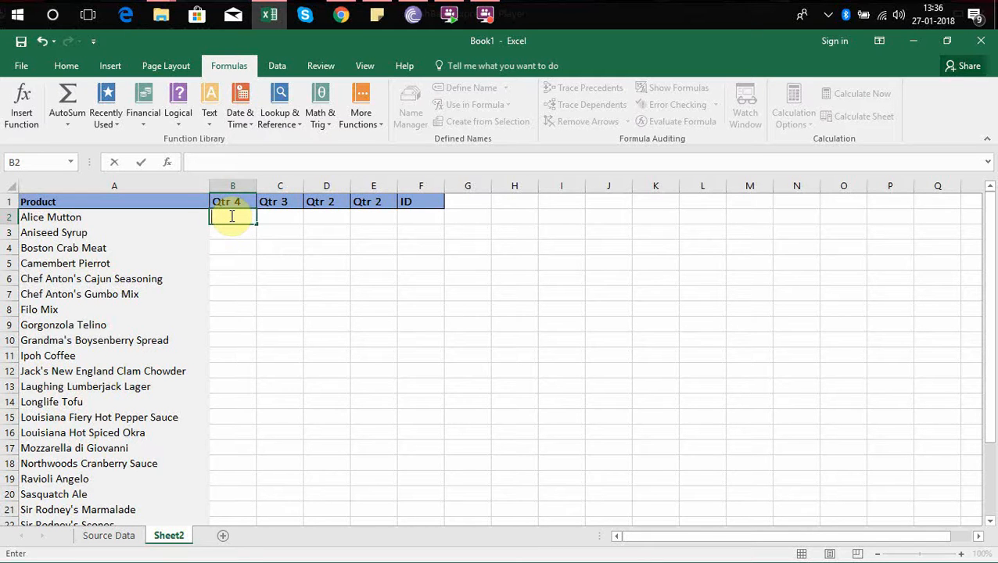
{"action": "key", "text": "Escape"}
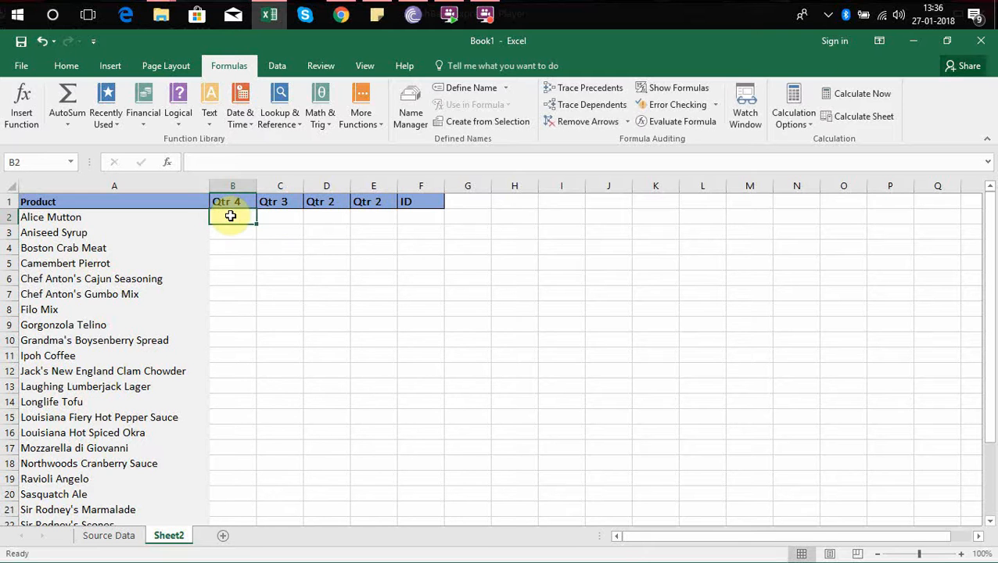
Enter =VLOOKUP(A2,'Source Data'!$A$1:$F$27,2,0) in Sheet2's cell B2, with an absolute table range and an exact match.
{"action": "type", "text": "=vlook"}
{"action": "key", "text": "Tab"}
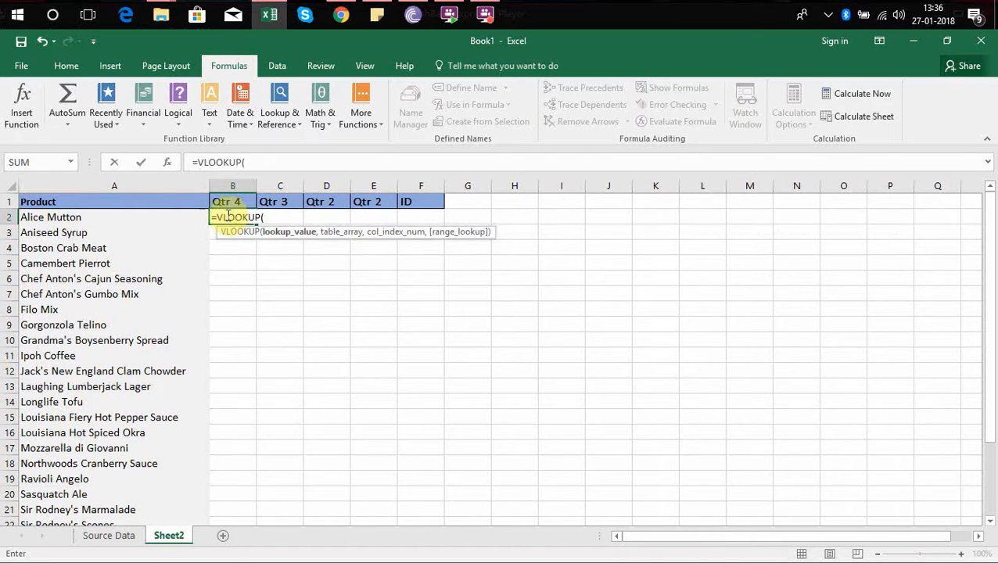
{"action": "left_click", "coordinate": [131, 219]}
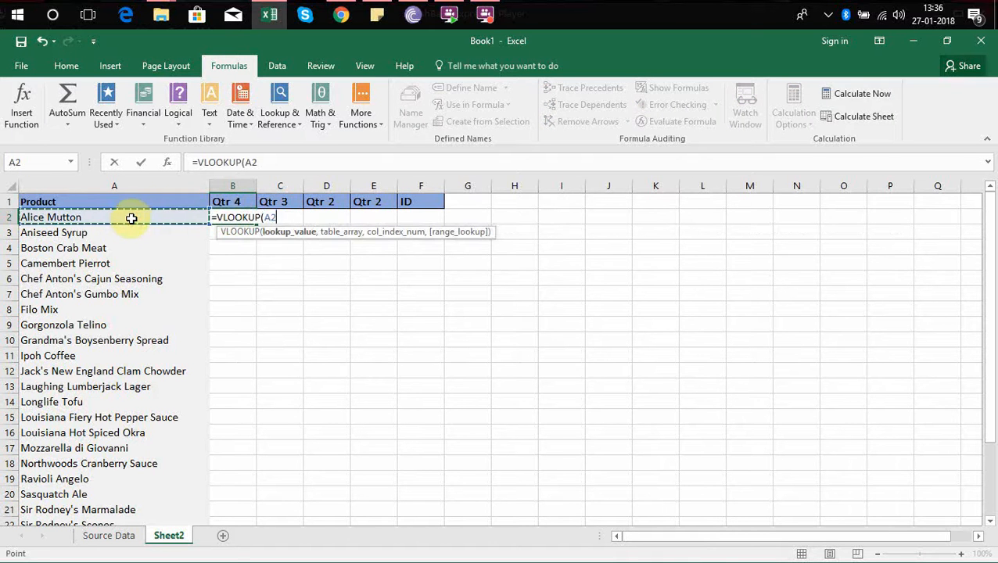
{"action": "type", "text": ","}
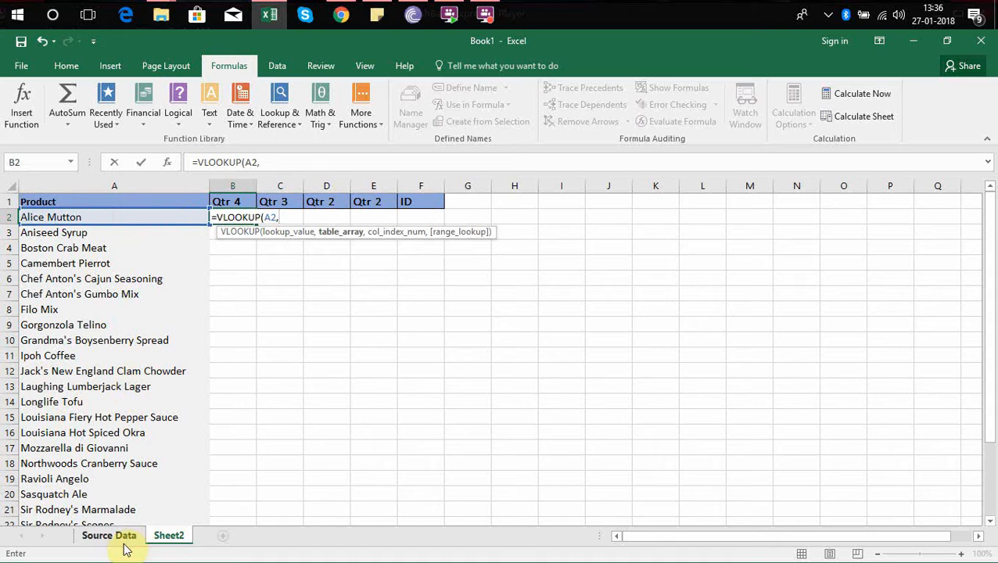
{"action": "left_click", "coordinate": [121, 535]}
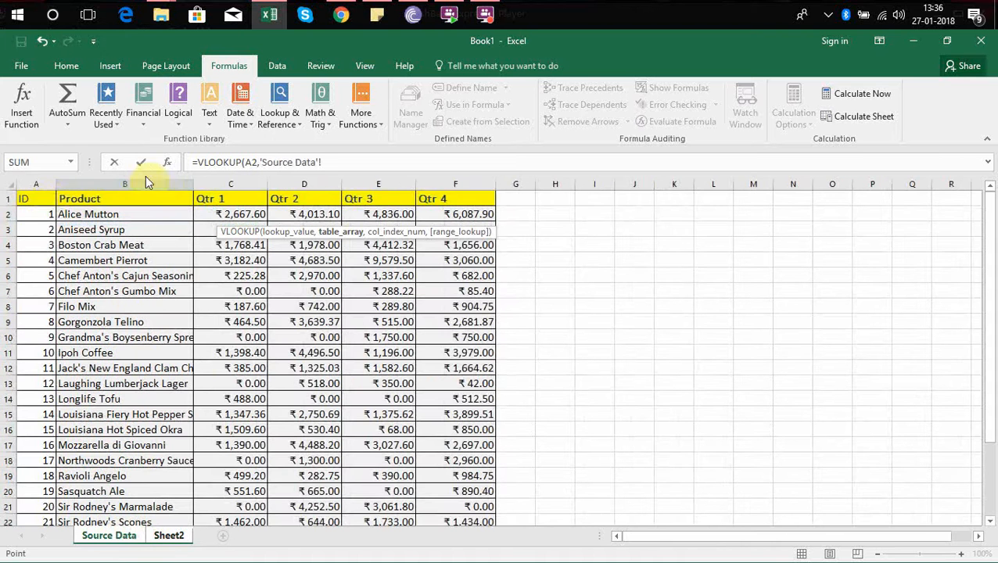
{"action": "left_click", "coordinate": [45, 200]}
{"action": "key", "text": "ctrl+shift+Right"}
{"action": "key", "text": "ctrl+shift+Down"}
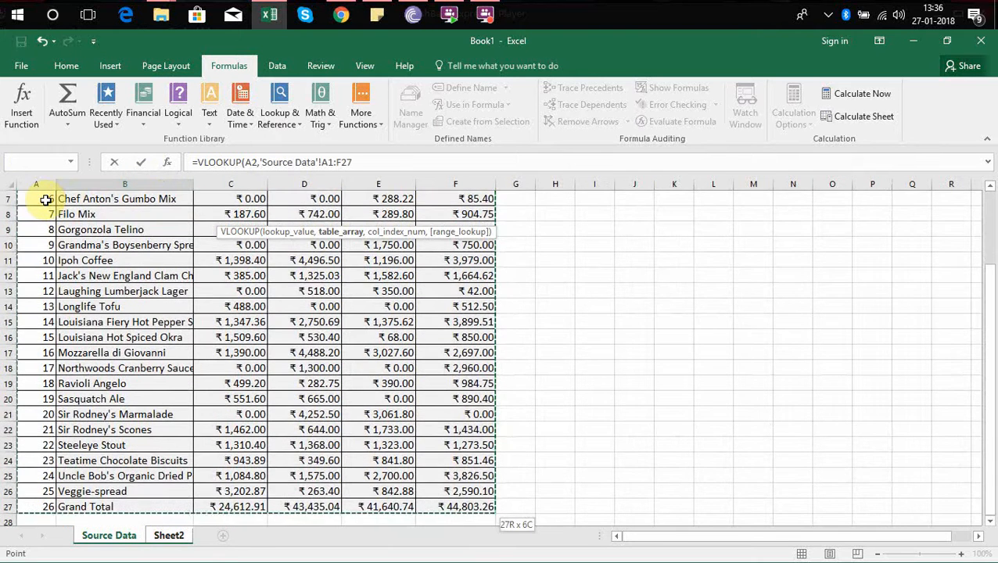
{"action": "key", "text": "F4"}
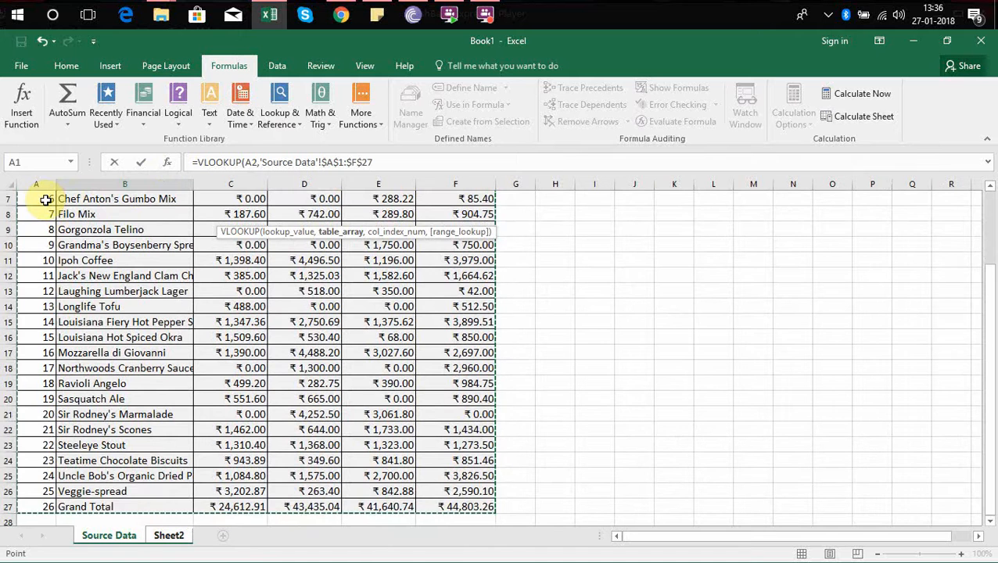
{"action": "type", "text": ",2,"}
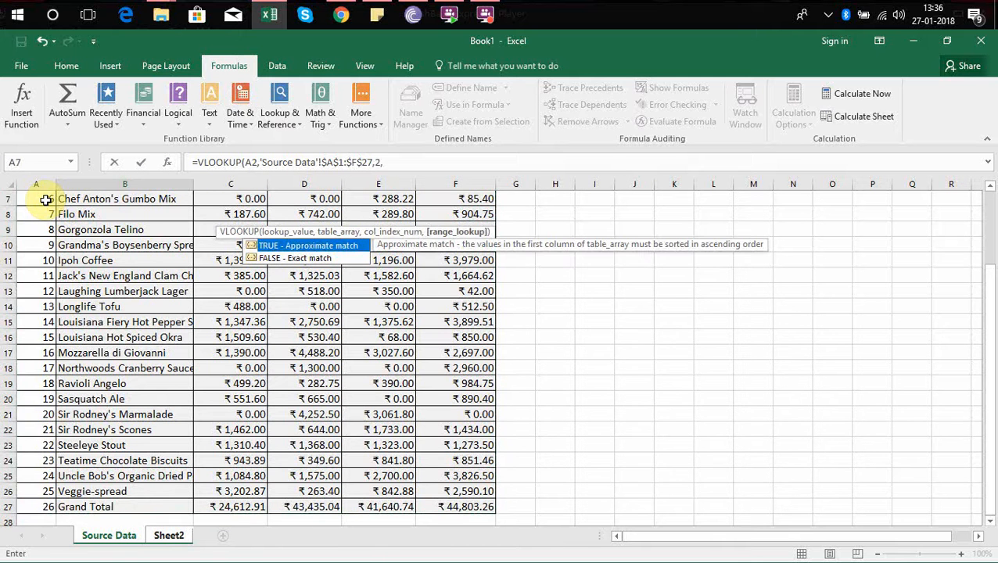
{"action": "type", "text": "0"}
{"action": "key", "text": "Return"}
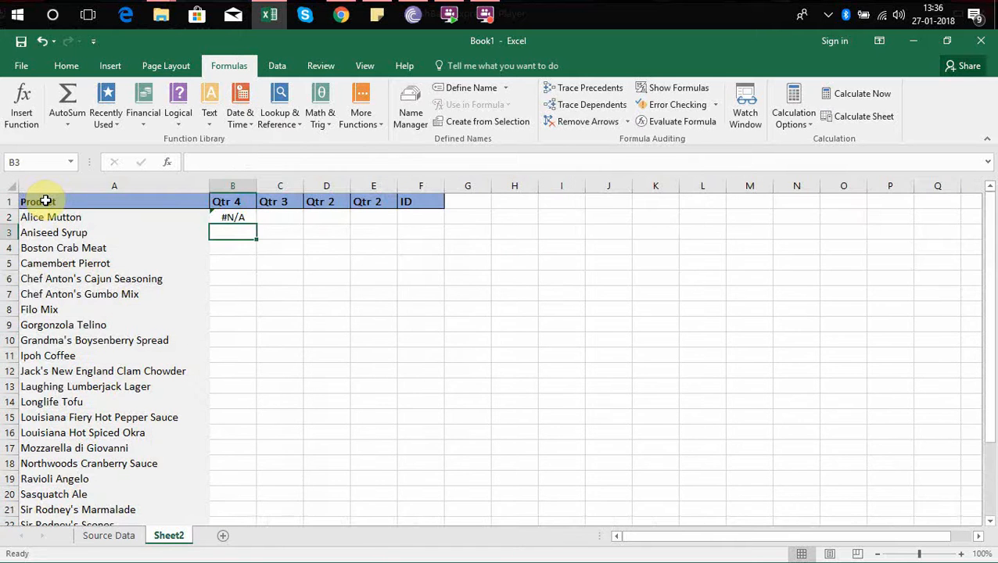
Check the formula in B2 and the Sheet2 headers from Product across the quarter columns.
{"action": "key", "text": "Up"}
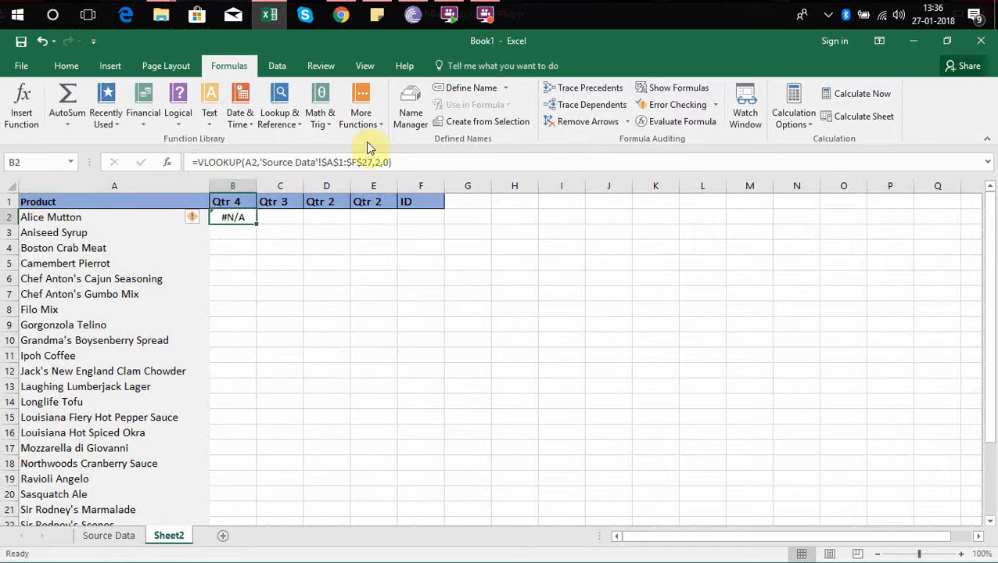
{"action": "left_click", "coordinate": [245, 202]}
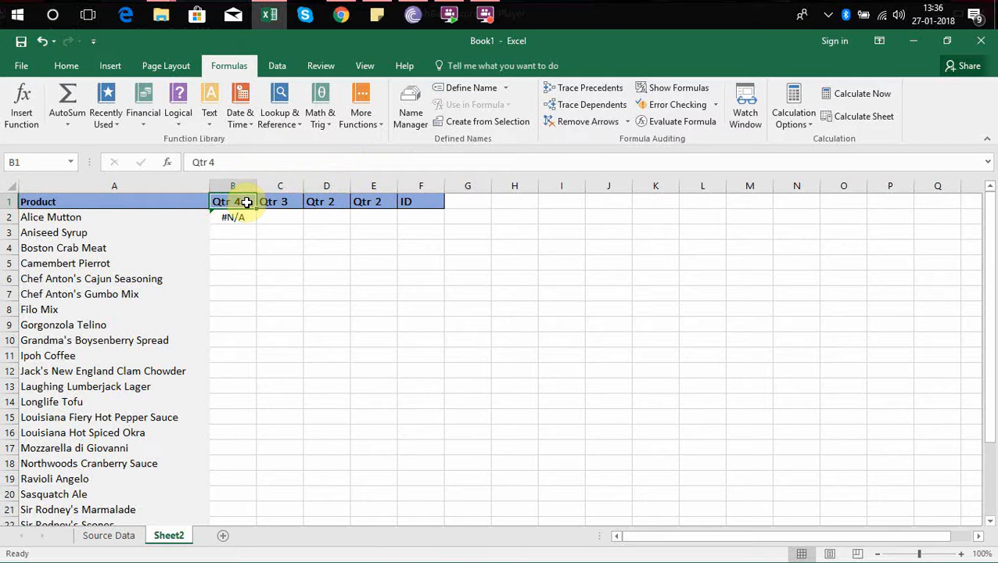
{"action": "key", "text": "Left"}
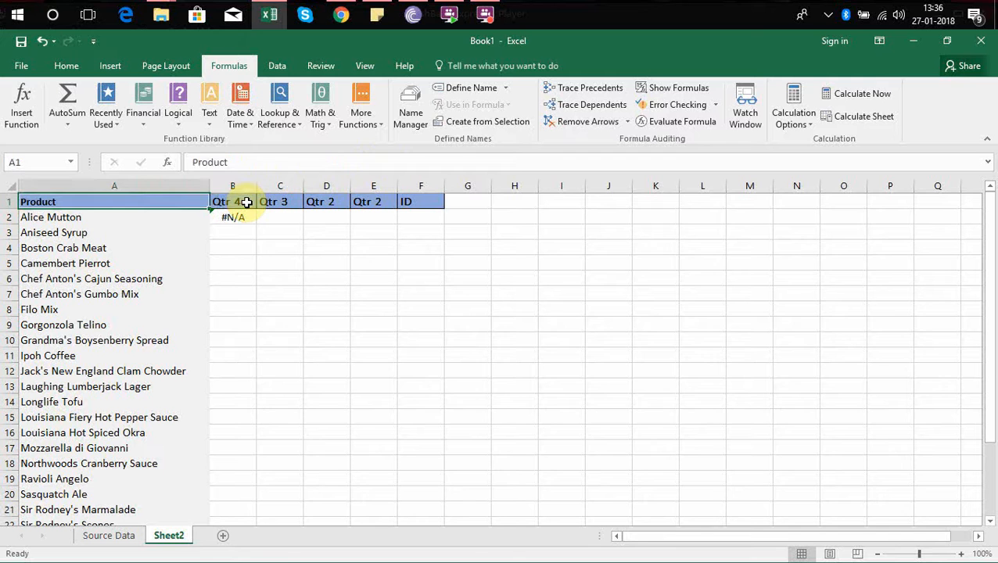
{"action": "left_click", "coordinate": [247, 202]}
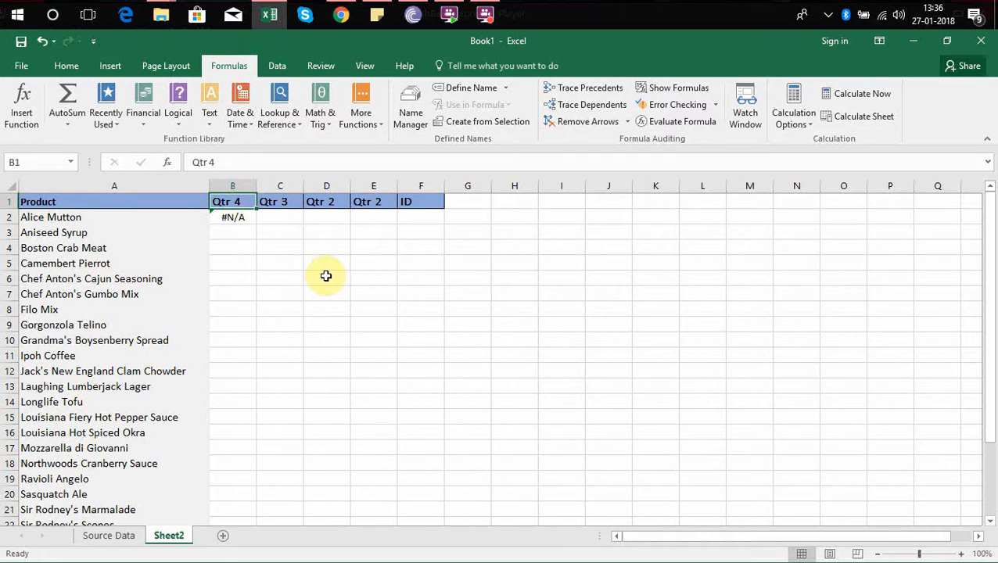
{"action": "key", "text": "Right"}
{"action": "key", "text": "Right"}
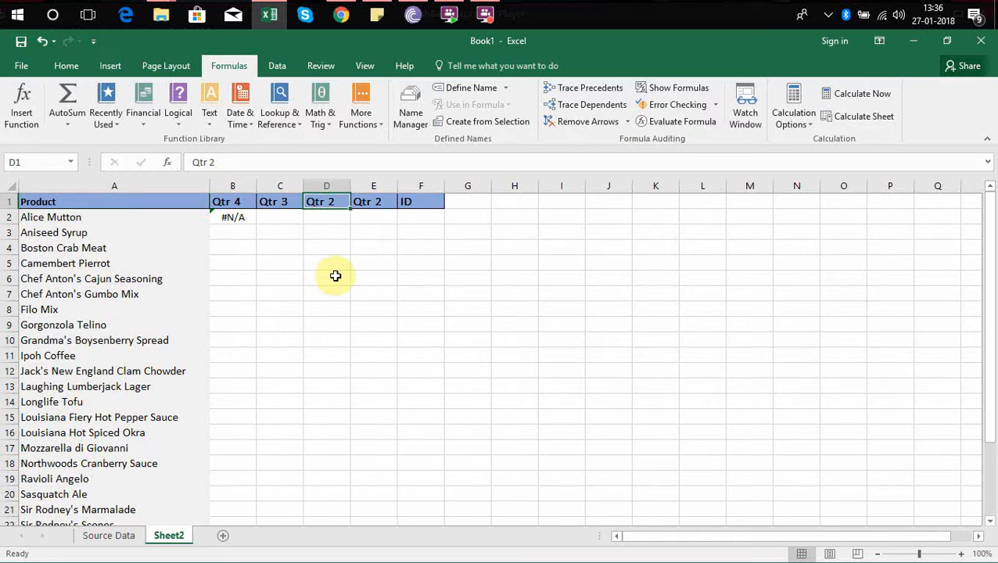
{"action": "key", "text": "Right"}
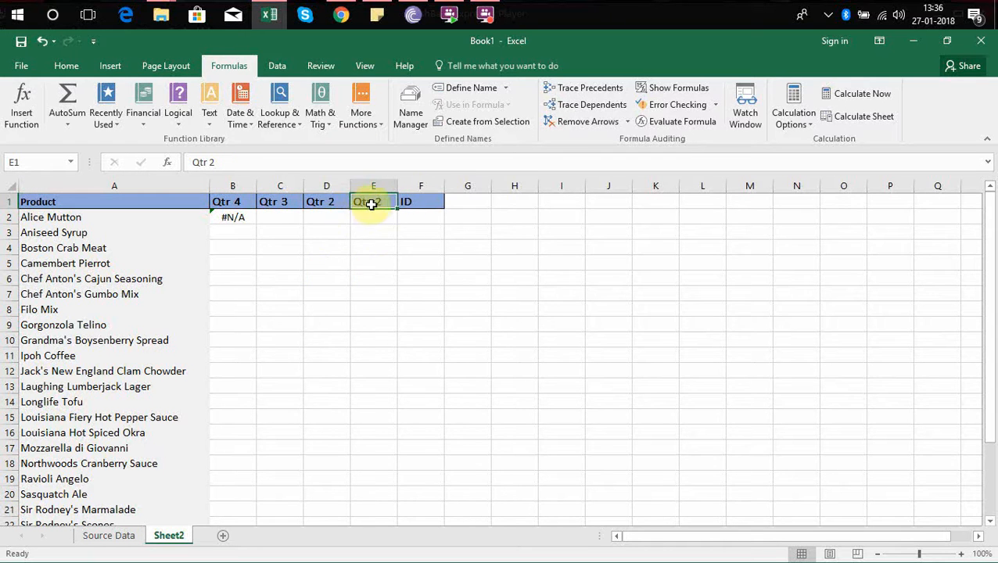
Change the header in cell D1 of Sheet2 to Qtr 1.
{"action": "left_click", "coordinate": [325, 201]}
{"action": "left_click", "coordinate": [295, 163]}
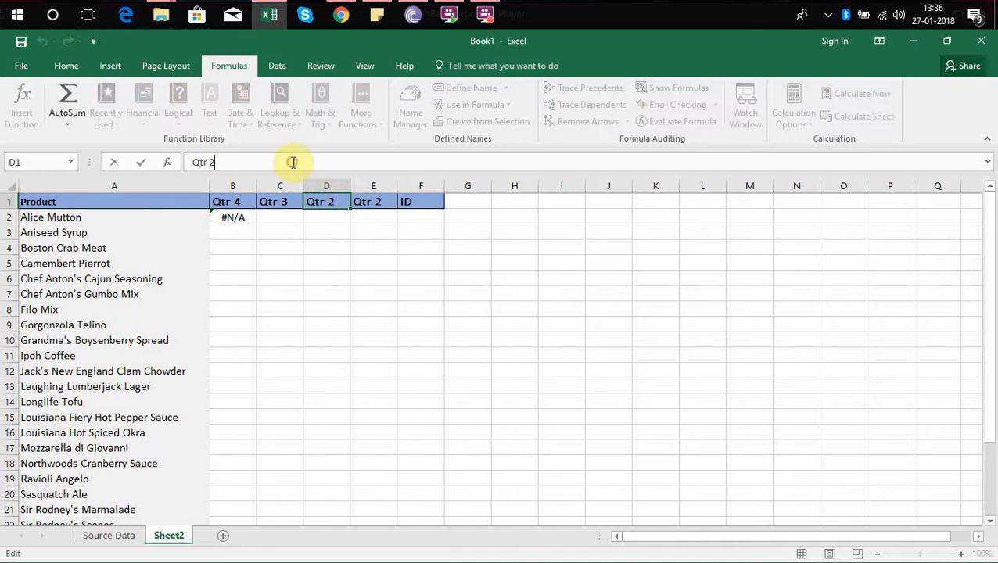
{"action": "key", "text": "BackSpace"}
{"action": "type", "text": "1"}
{"action": "key", "text": "Return"}
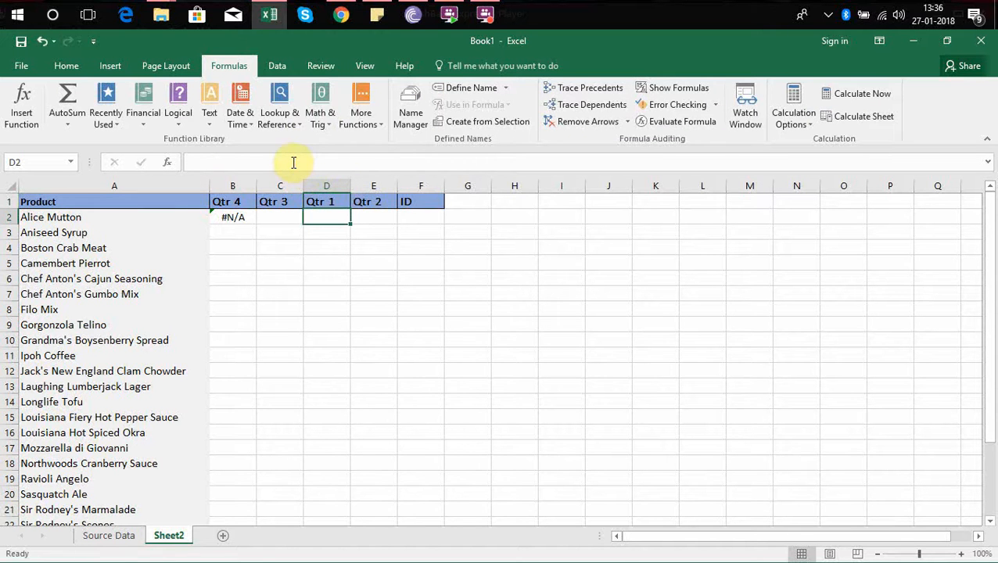
Review the quarter headers in Sheet2, the lookup formula in B2 and its lookup value in A2.
{"action": "left_click", "coordinate": [385, 201]}
{"action": "left_click", "coordinate": [308, 202]}
{"action": "key", "text": "Left"}
{"action": "key", "text": "Left"}
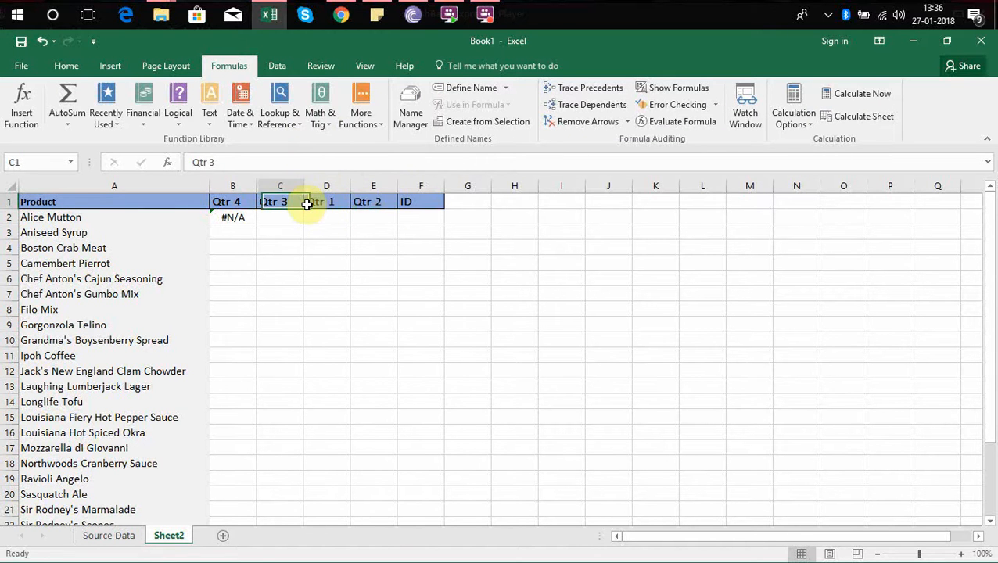
{"action": "key", "text": "Down"}
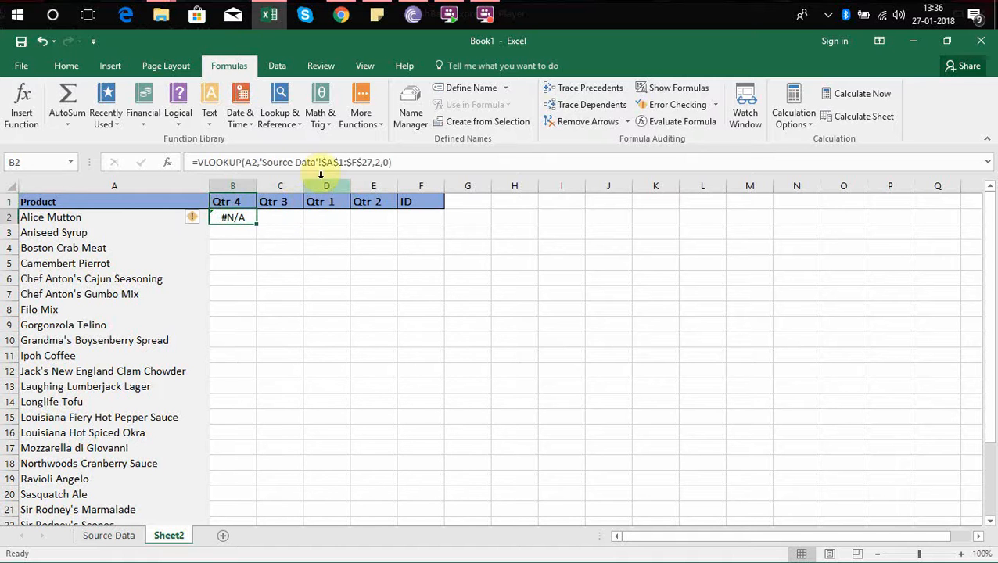
{"action": "left_click", "coordinate": [116, 219]}
{"action": "left_click", "coordinate": [229, 217]}
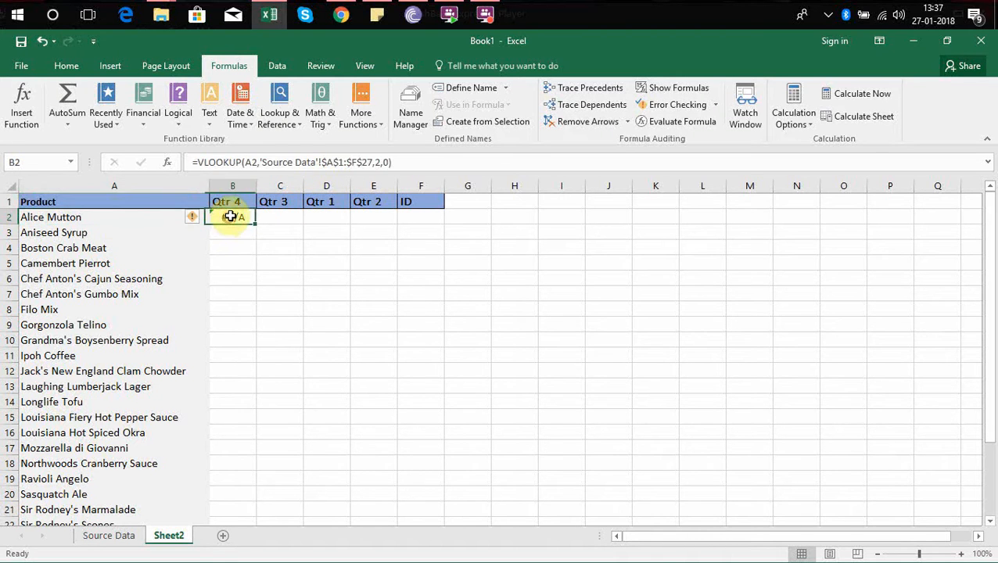
Inspect the header row of the Source Data sheet, focusing on the first column of the lookup range.
{"action": "left_click", "coordinate": [110, 536]}
{"action": "key", "text": "Up"}
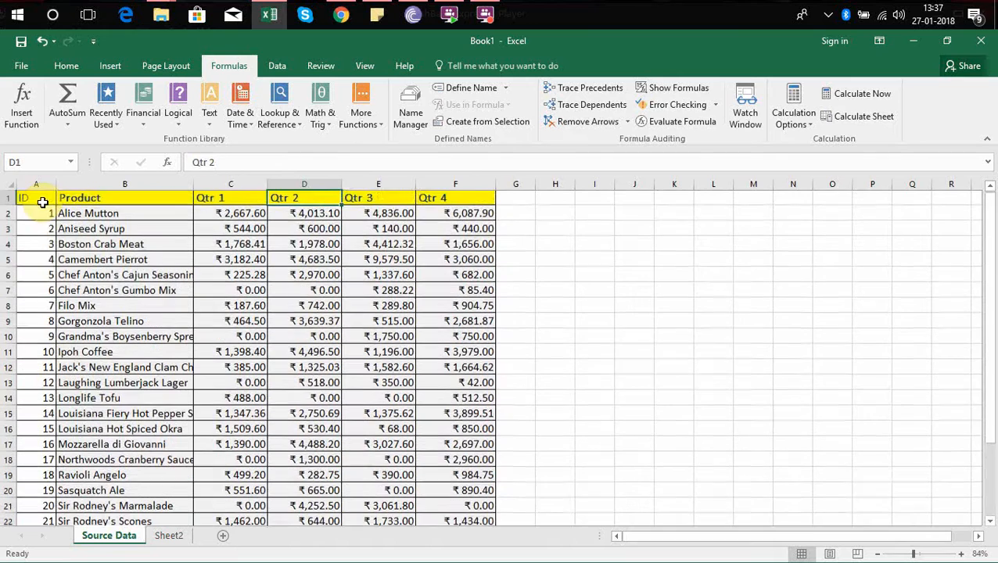
{"action": "key", "text": "Right"}
{"action": "key", "text": "Left"}
{"action": "left_click", "coordinate": [43, 201]}
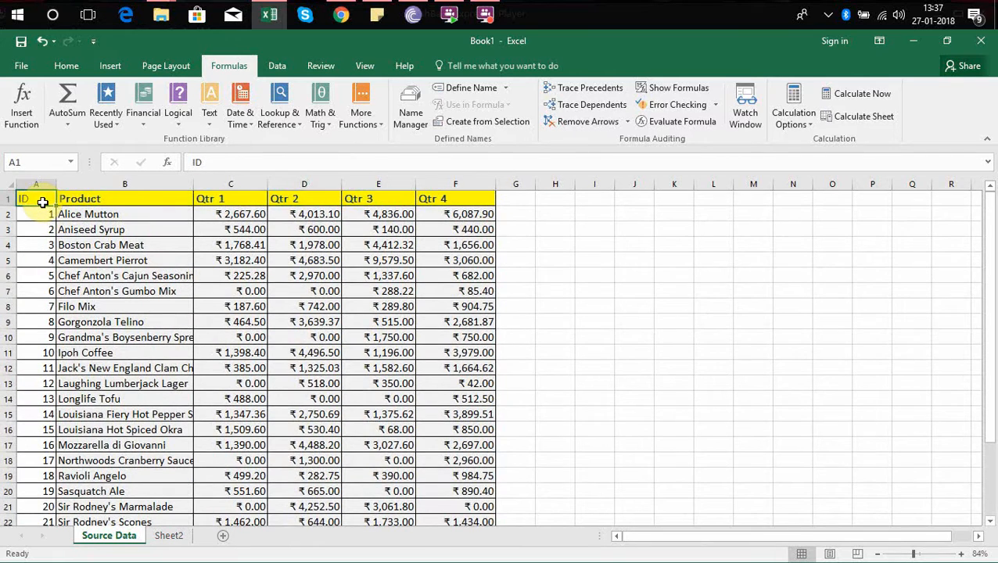
Check the extent of the Source Data table from the ID header, and the lookup value in A2 and header B1 of Sheet2.
{"action": "key", "text": "ctrl+shift+Right"}
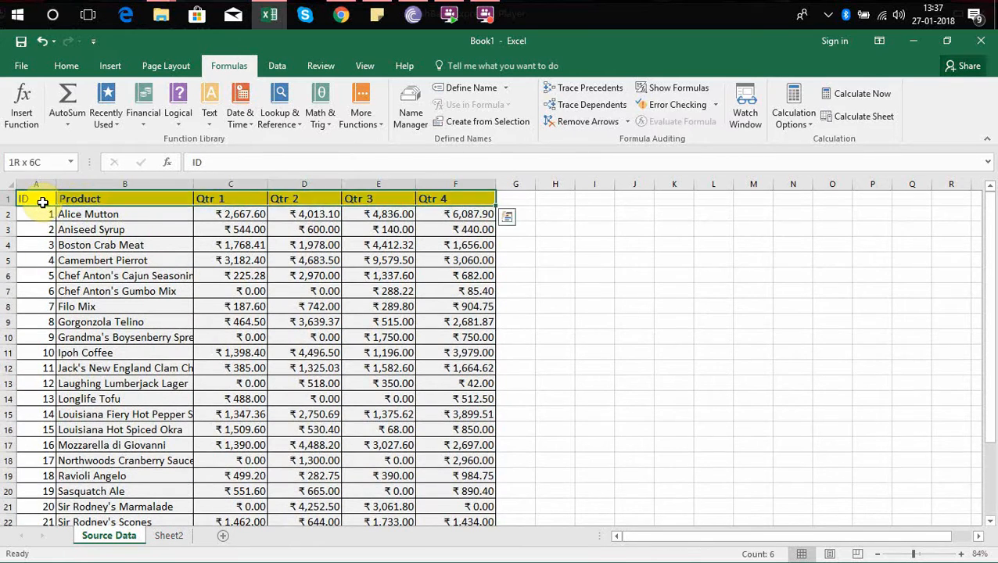
{"action": "key", "text": "ctrl+shift+Down"}
{"action": "key", "text": "ctrl+Home"}
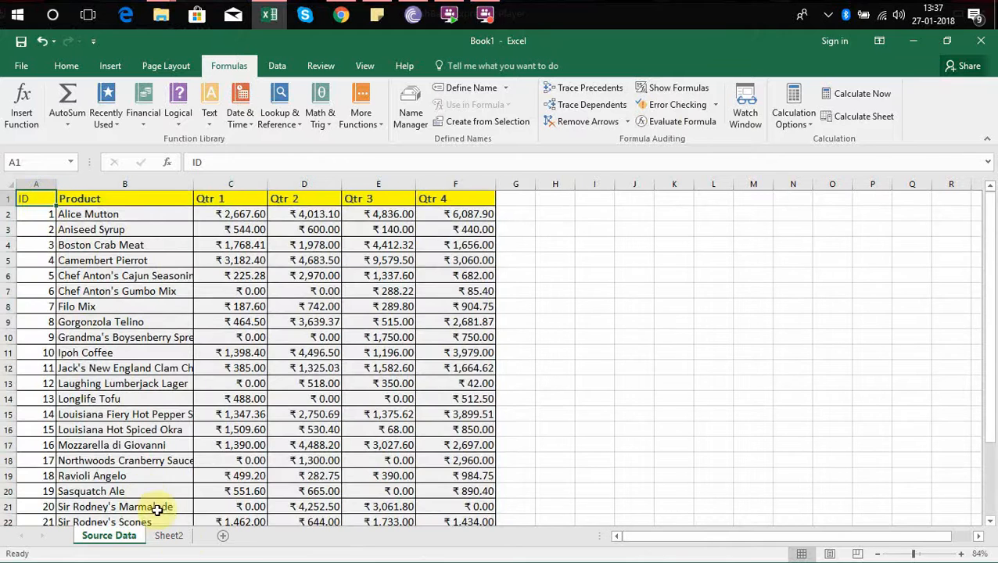
{"action": "left_click", "coordinate": [169, 535]}
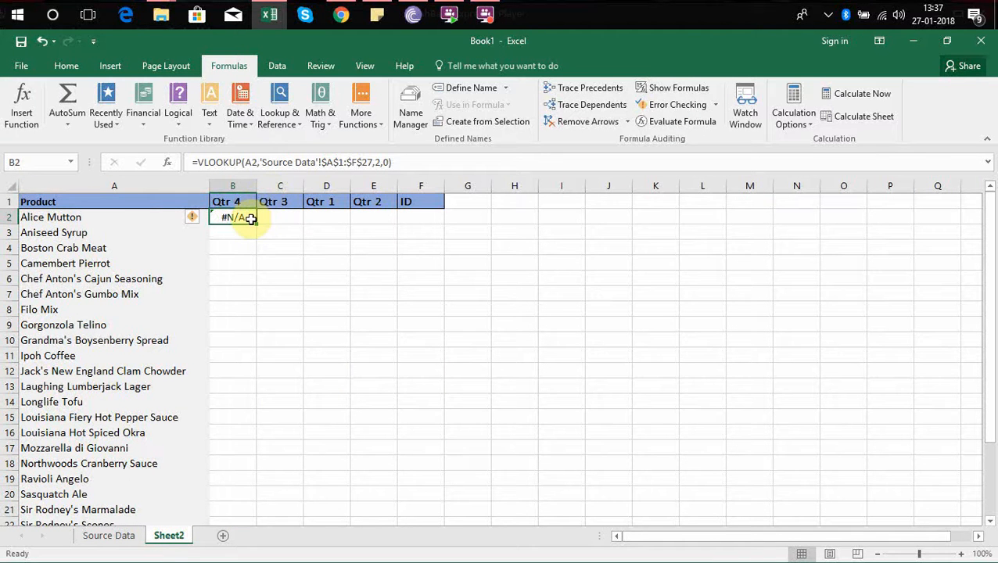
{"action": "left_click", "coordinate": [128, 215]}
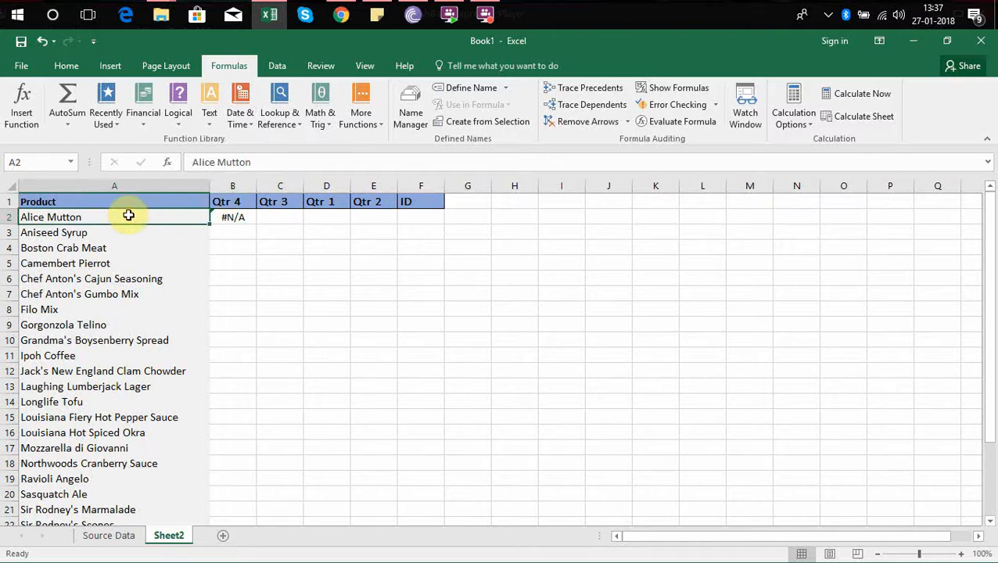
{"action": "left_click", "coordinate": [240, 203]}
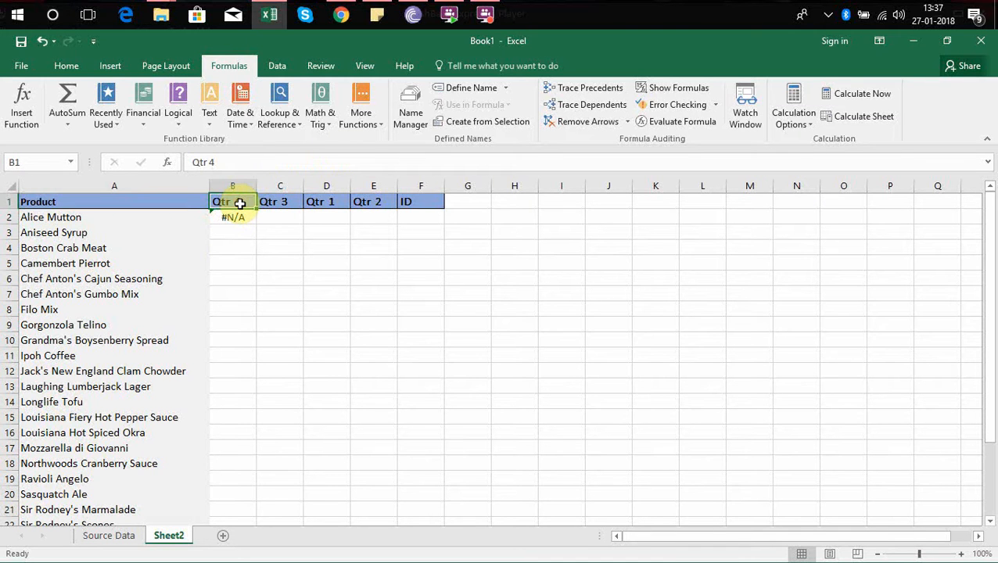
Change the table array of the VLOOKUP formula in B2 of Sheet2 to 'Source Data'!$B$1:$F$27.
{"action": "left_click", "coordinate": [235, 217]}
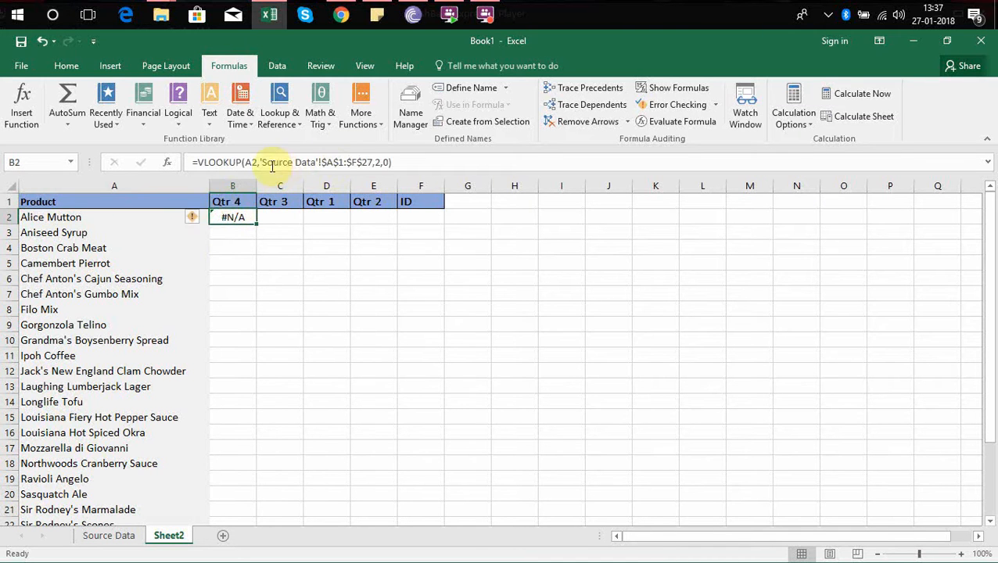
{"action": "left_click", "coordinate": [337, 160]}
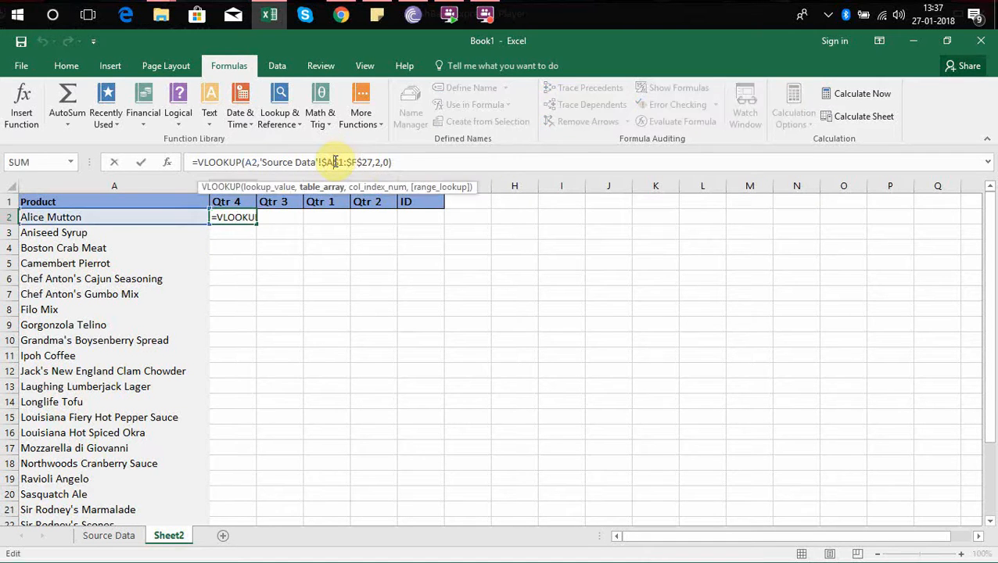
{"action": "key", "text": "BackSpace"}
{"action": "type", "text": "B"}
{"action": "key", "text": "Return"}
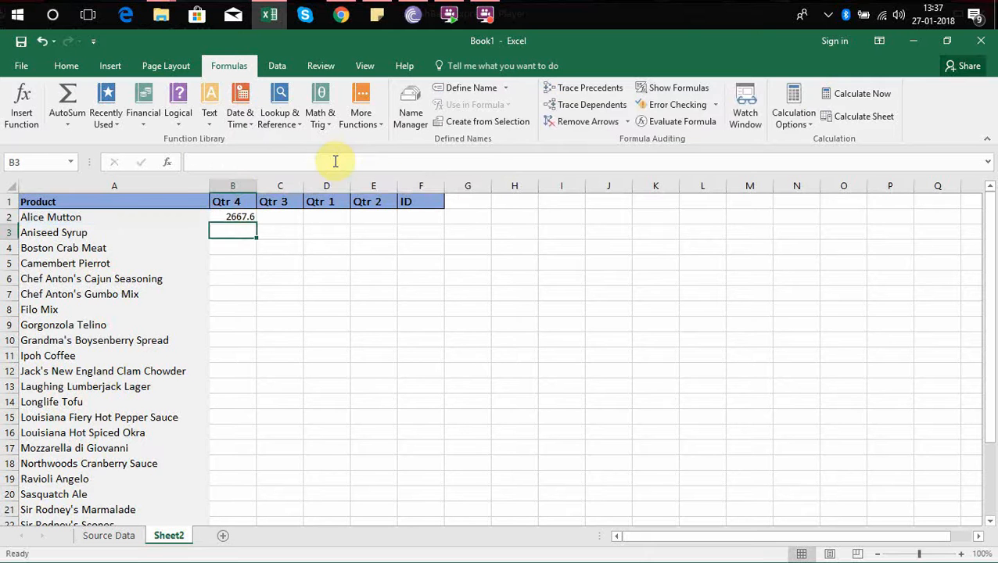
Examine columns B to F of Source Data, from Product through Qtr 4, as the lookup range.
{"action": "left_click", "coordinate": [102, 535]}
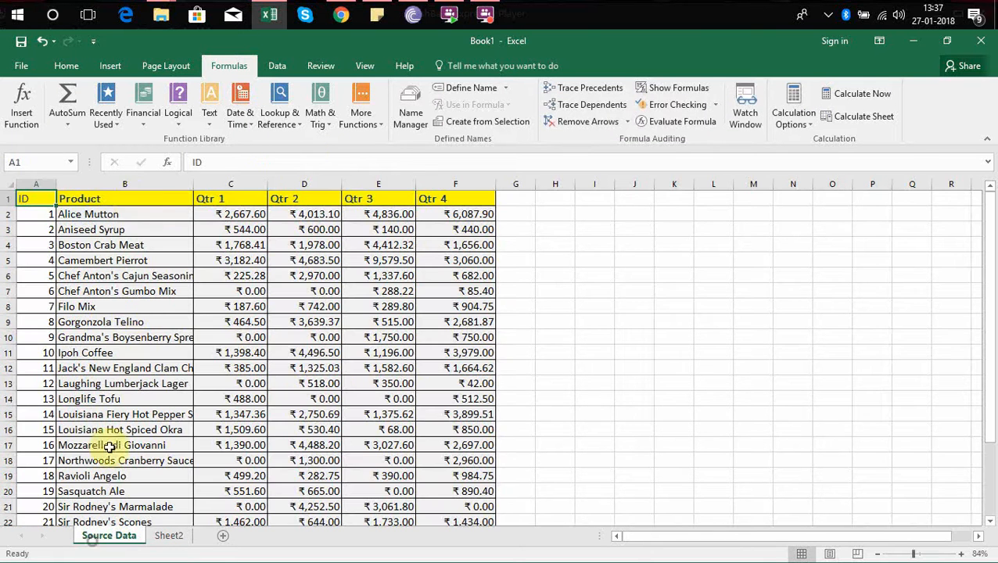
{"action": "left_click", "coordinate": [134, 200]}
{"action": "left_click", "coordinate": [139, 183]}
{"action": "left_click_drag", "start_coordinate": [138, 184], "coordinate": [483, 215]}
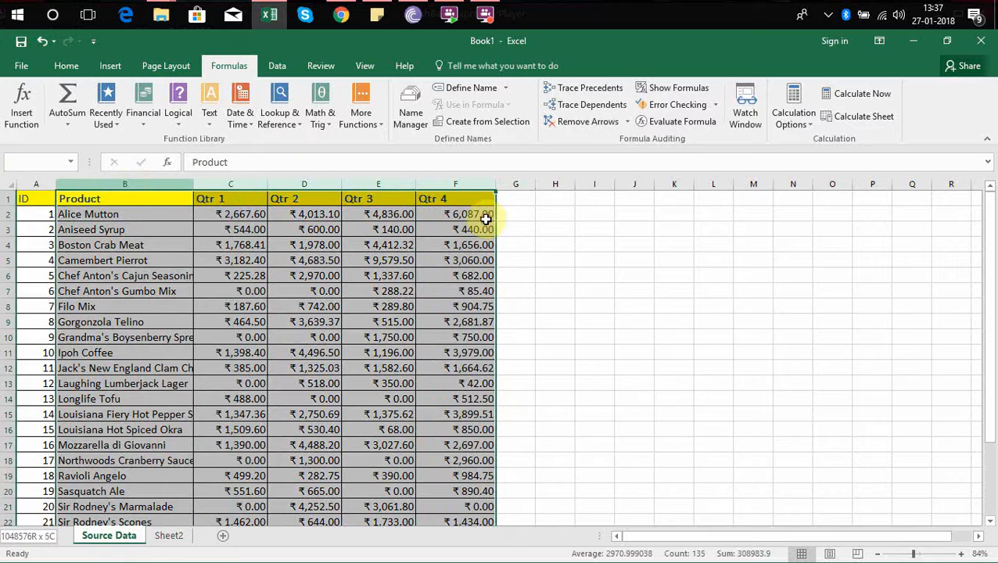
{"action": "left_click", "coordinate": [168, 536]}
Compare the lookup result in B2 of Sheet2 with Alice Mutton's Qtr 4 and Qtr 1 sales in Source Data.
{"action": "left_click", "coordinate": [237, 218]}
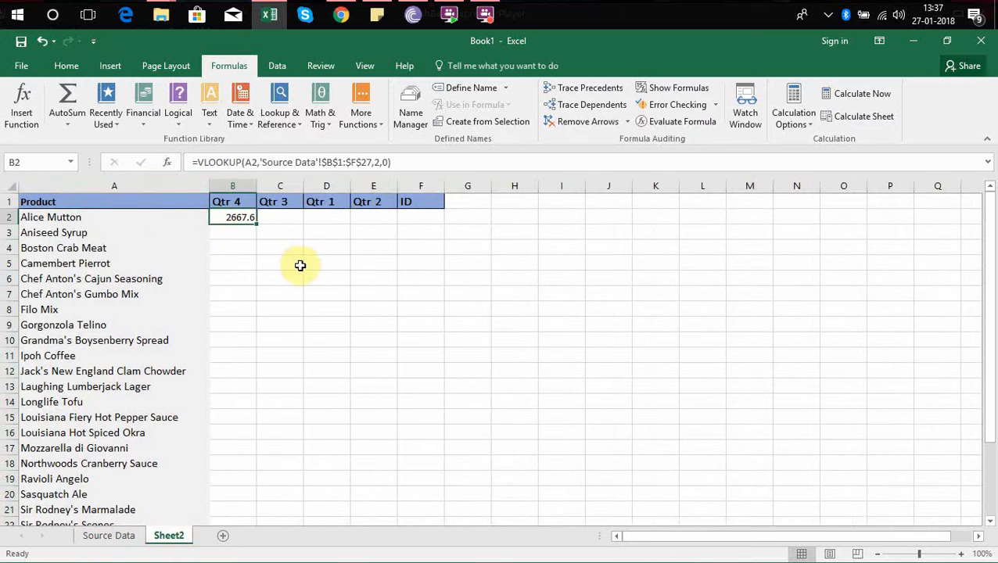
{"action": "left_click", "coordinate": [245, 202]}
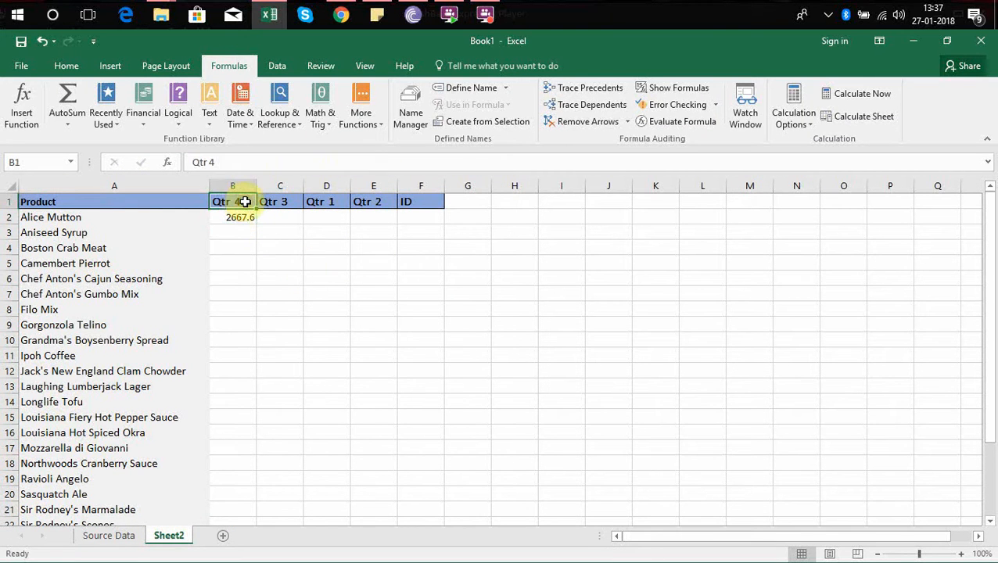
{"action": "left_click", "coordinate": [117, 538]}
{"action": "left_click", "coordinate": [467, 215]}
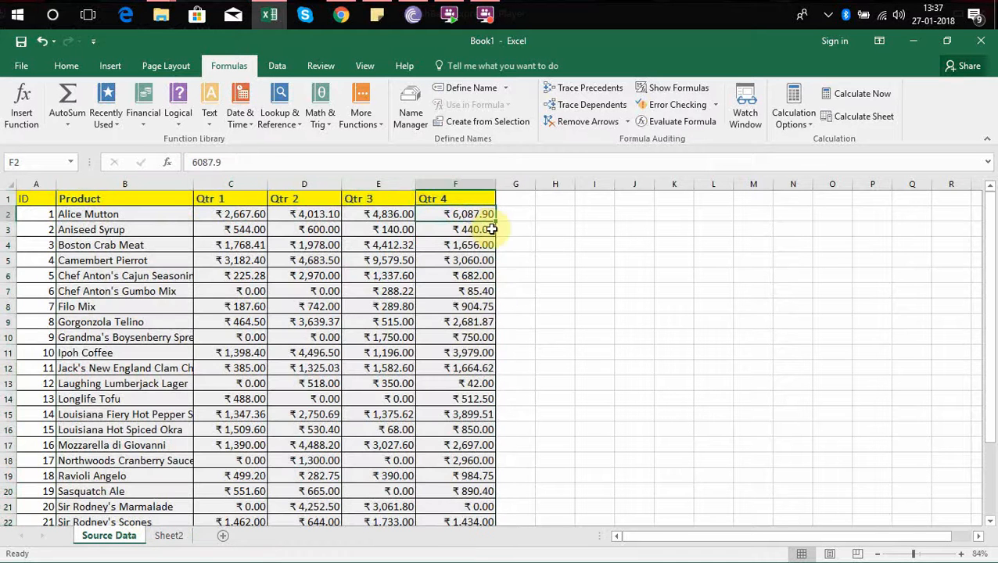
{"action": "left_click", "coordinate": [185, 535]}
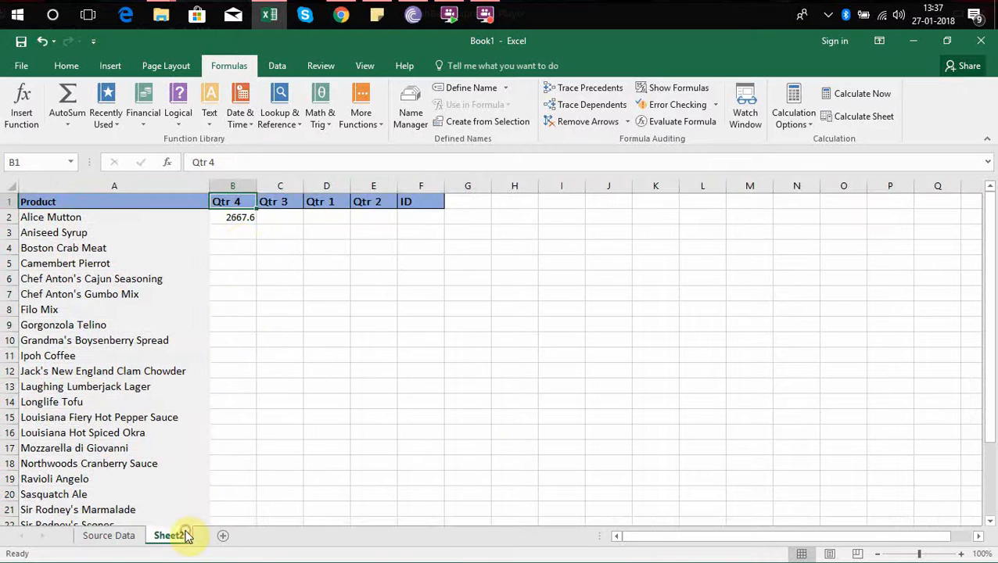
{"action": "left_click", "coordinate": [236, 217]}
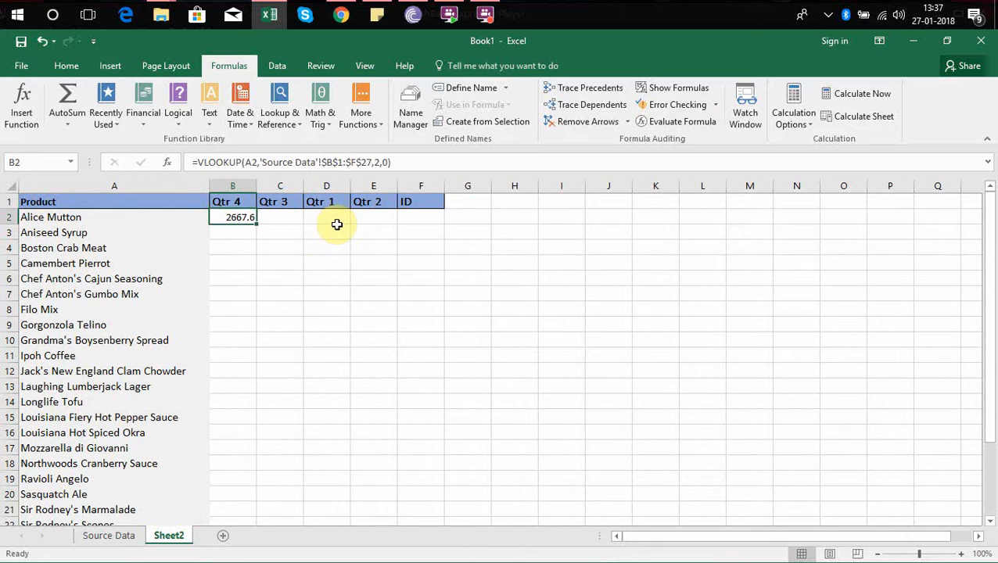
{"action": "left_click", "coordinate": [125, 538]}
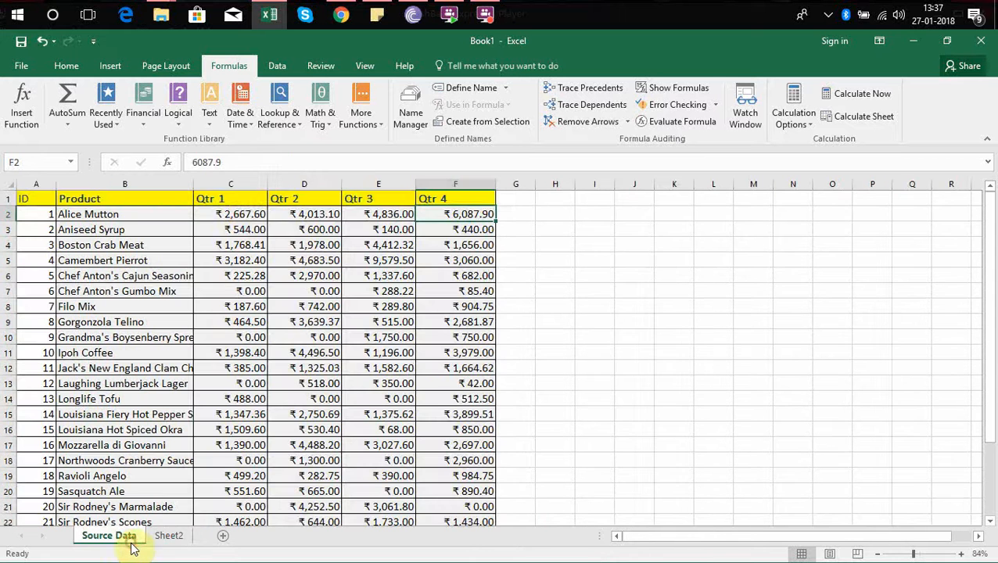
Try 6 as the column index number of the VLOOKUP formula in B2 of Sheet2.
{"action": "left_click", "coordinate": [170, 535]}
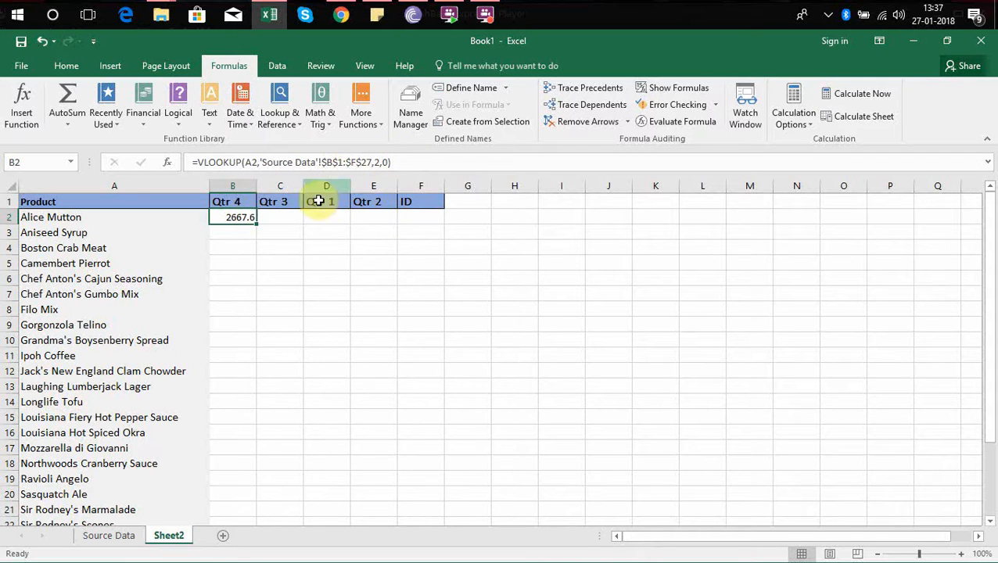
{"action": "left_click", "coordinate": [381, 162]}
{"action": "key", "text": "BackSpace"}
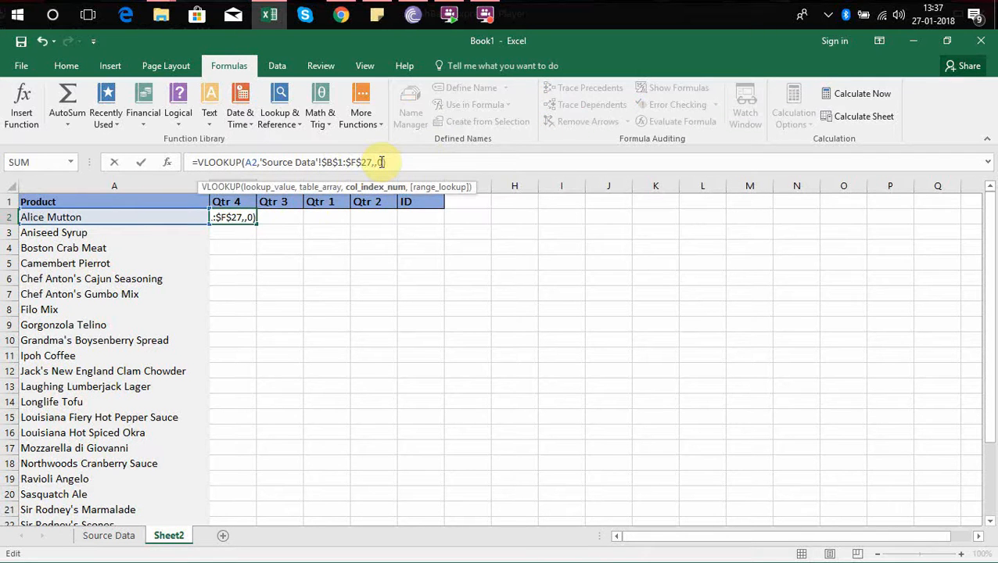
{"action": "type", "text": "6"}
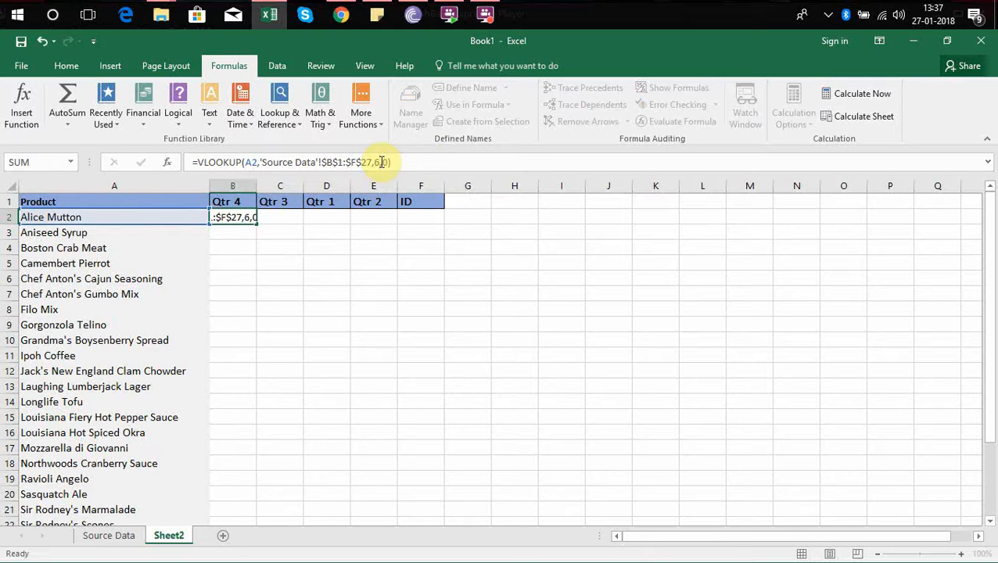
{"action": "key", "text": "Return"}
{"action": "key", "text": "Up"}
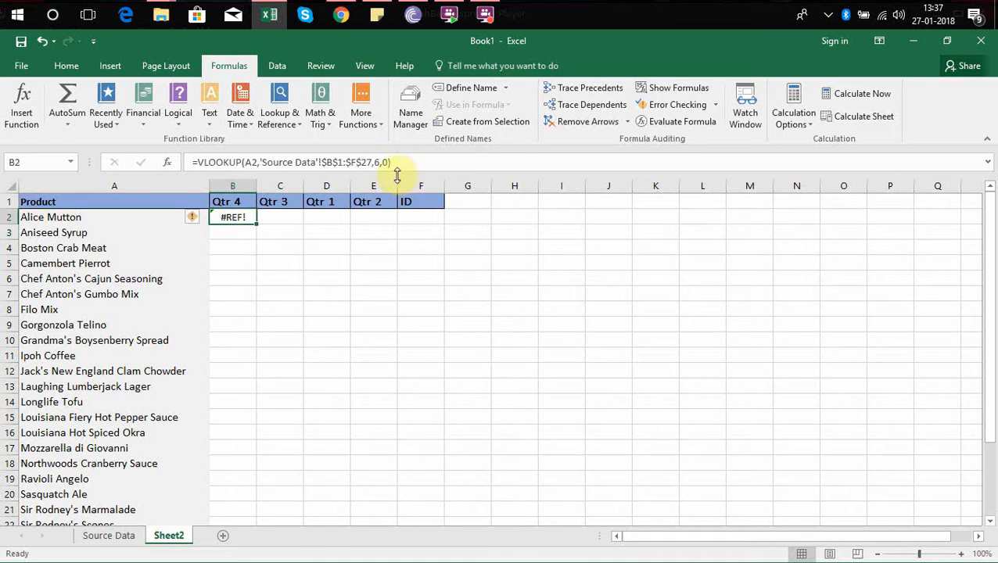
Set the column index number of the VLOOKUP formula in B2 to 5.
{"action": "left_click", "coordinate": [379, 162]}
{"action": "key", "text": "BackSpace"}
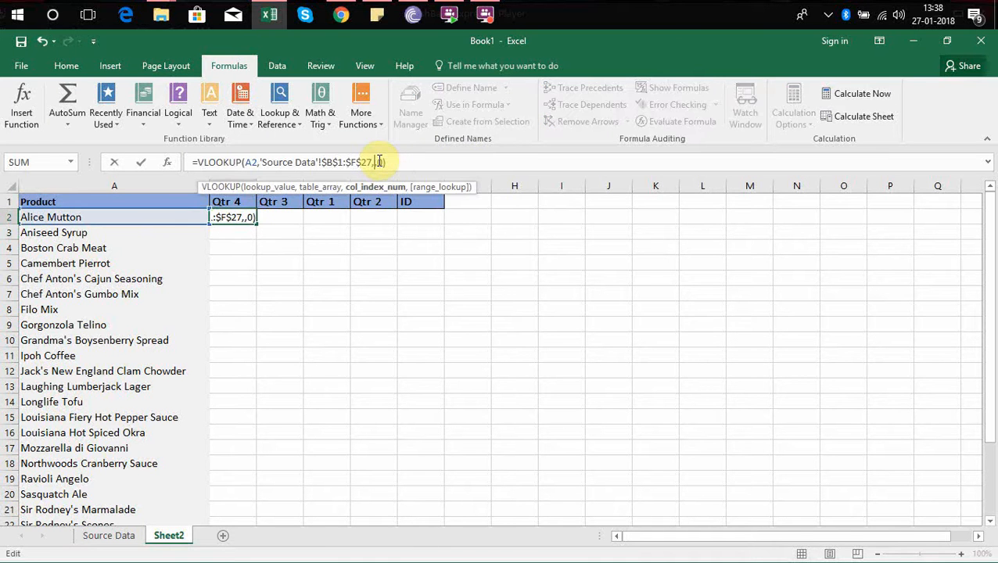
{"action": "type", "text": "5"}
{"action": "key", "text": "Return"}
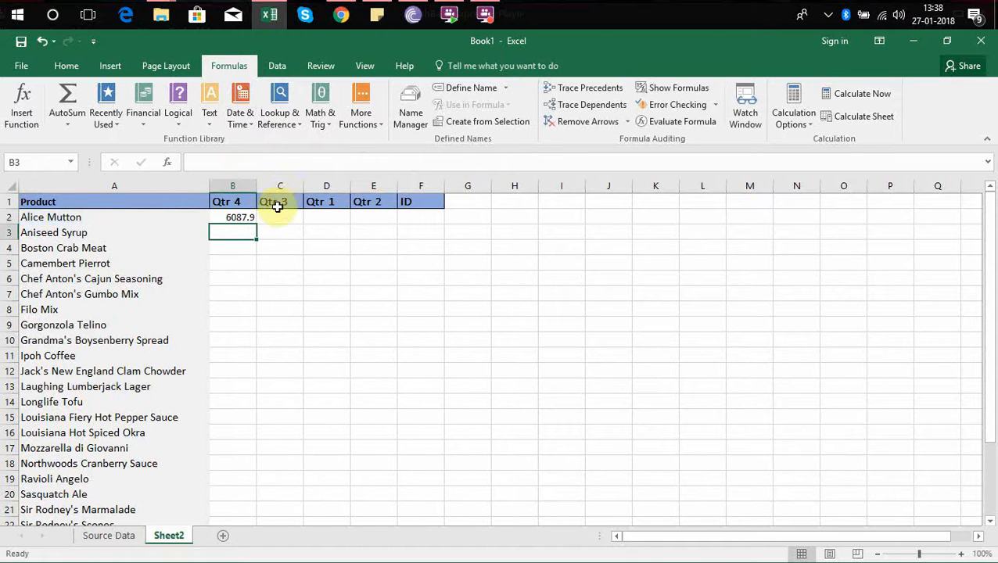
Compare the Qtr 3 header and the formula in B2 of Sheet2 with the order of the quarter headers in Source Data.
{"action": "left_click", "coordinate": [249, 213]}
{"action": "left_click", "coordinate": [276, 203]}
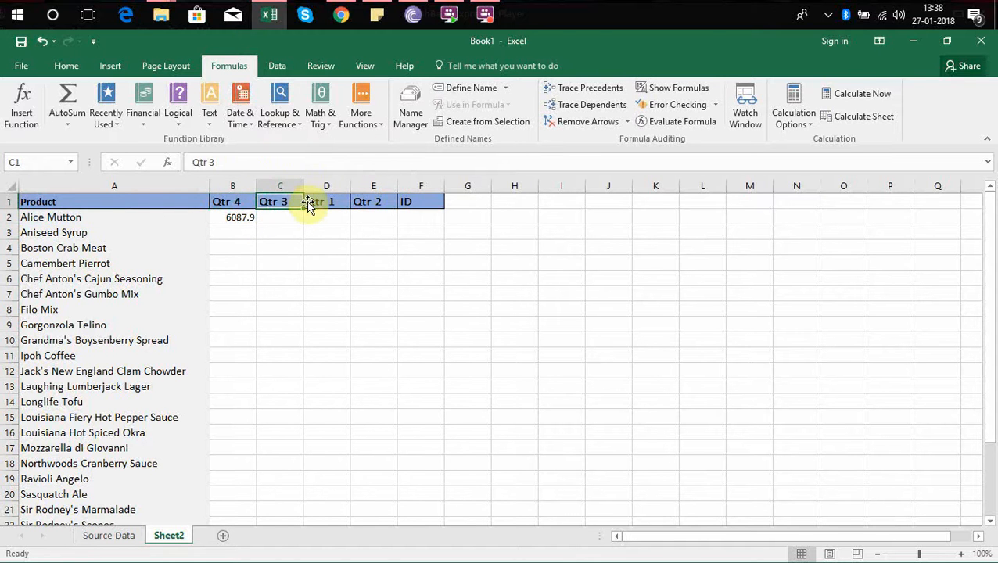
{"action": "key", "text": "Down"}
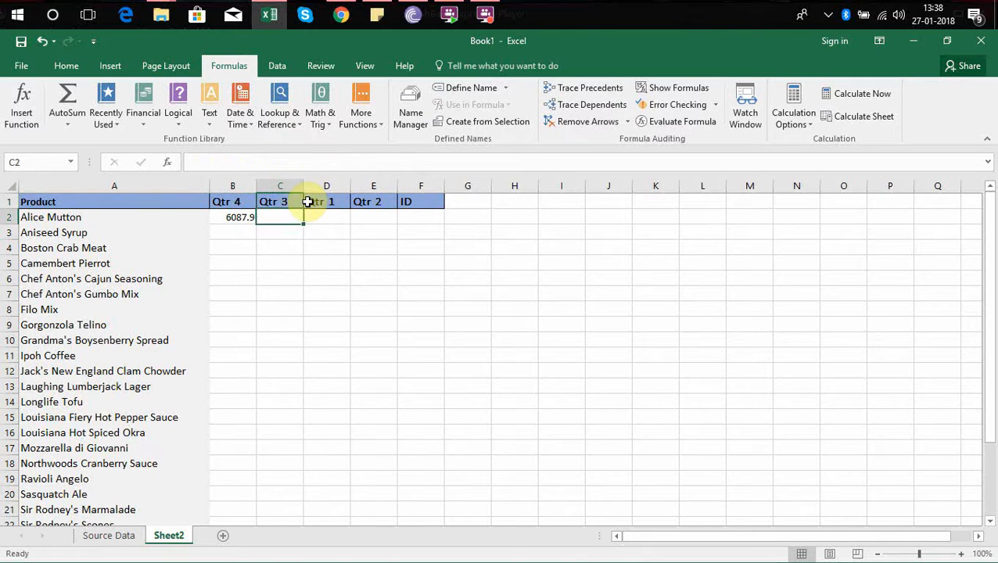
{"action": "key", "text": "Left"}
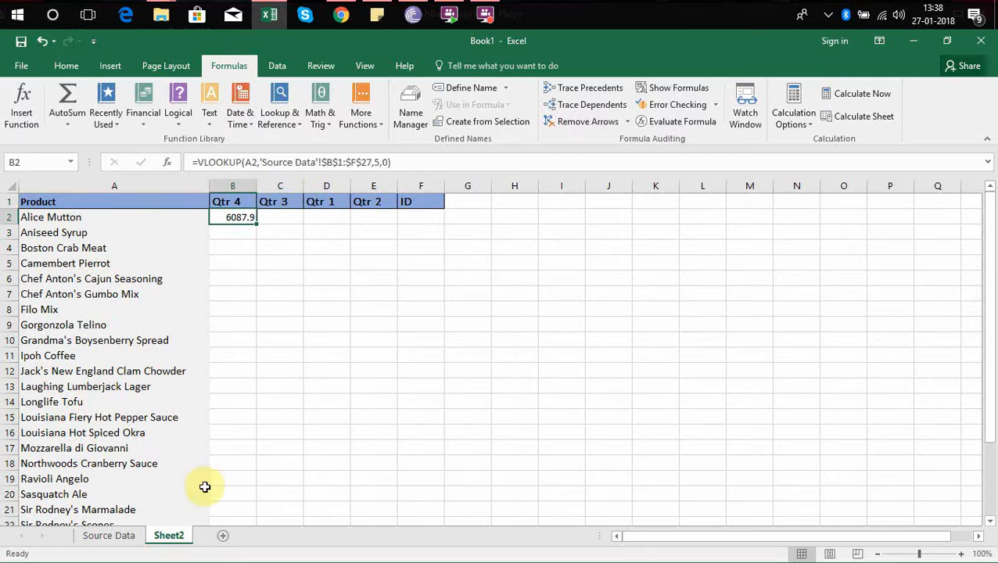
{"action": "left_click", "coordinate": [118, 536]}
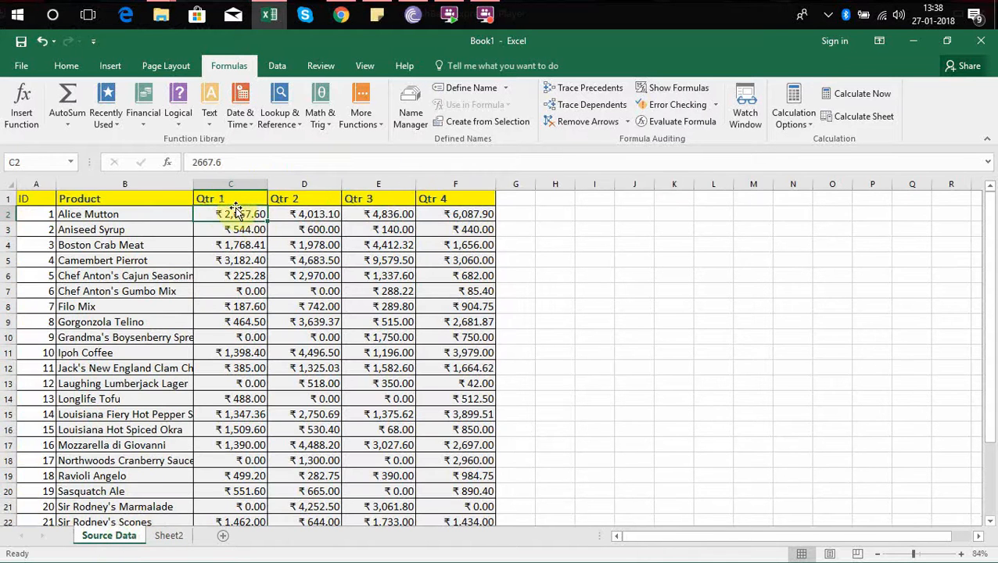
{"action": "left_click", "coordinate": [301, 199]}
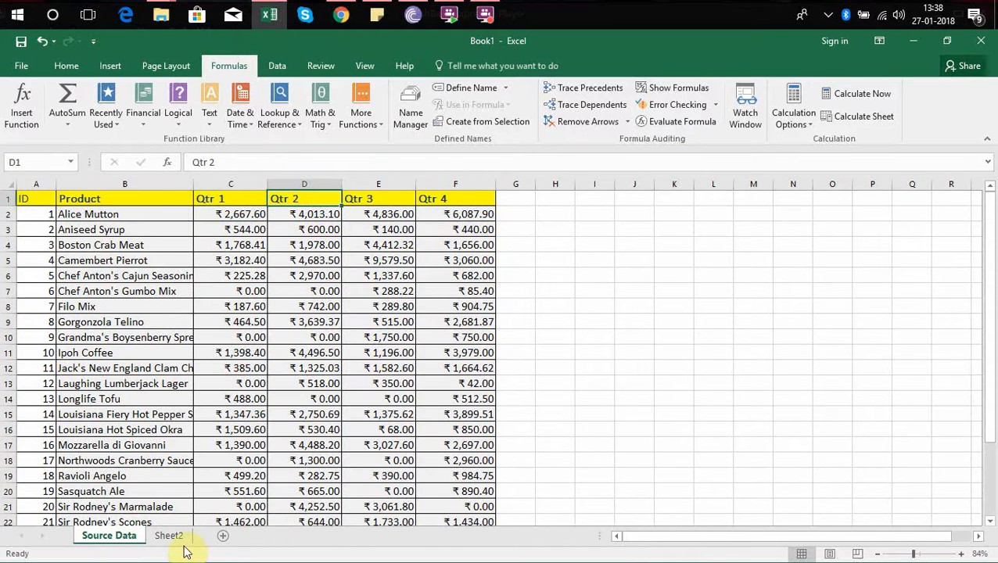
Clear the VLOOKUP formula from B2 of Sheet2.
{"action": "left_click", "coordinate": [179, 538]}
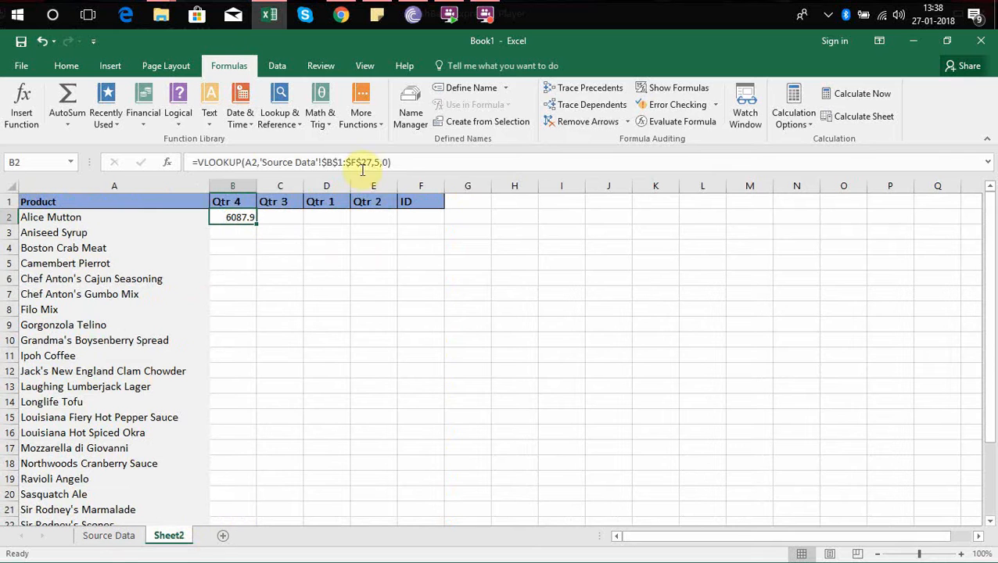
{"action": "left_click", "coordinate": [379, 162]}
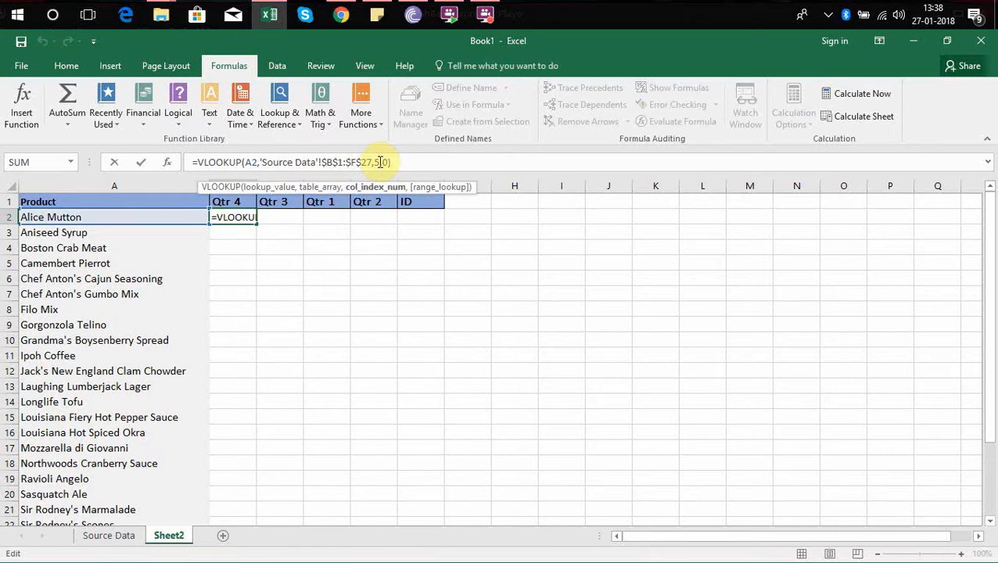
{"action": "key", "text": "ctrl+Return"}
{"action": "key", "text": "Delete"}
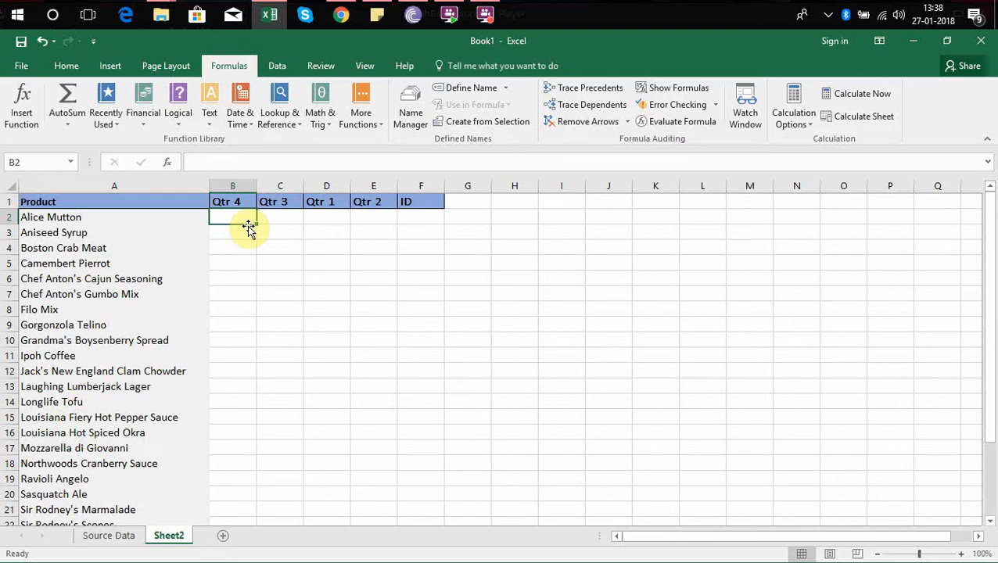
Compare the header order in Source Data, from Product through Qtr 4, with the Sheet2 headers from Product through ID.
{"action": "left_click", "coordinate": [122, 535]}
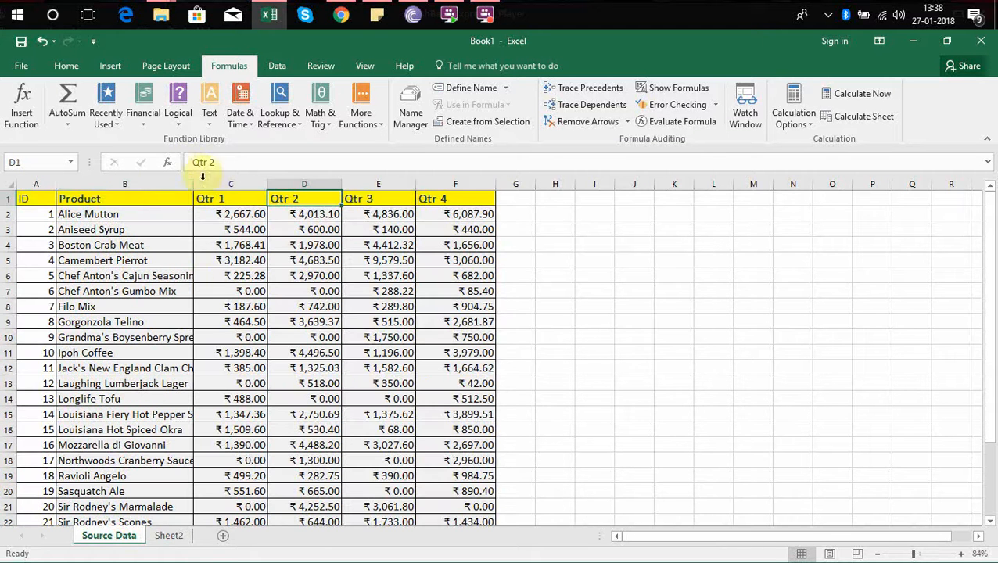
{"action": "left_click", "coordinate": [156, 199]}
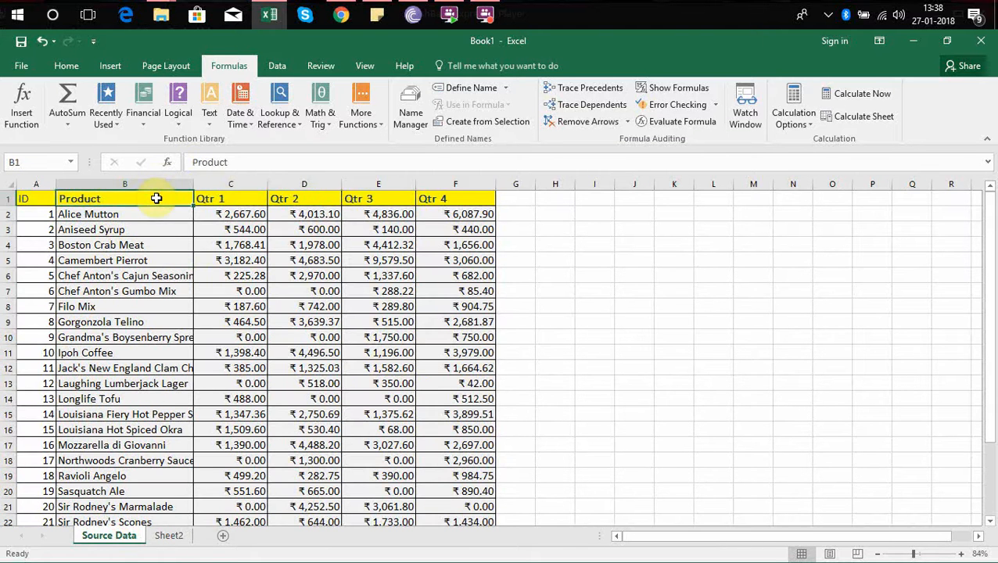
{"action": "key", "text": "Right"}
{"action": "key", "text": "Right"}
{"action": "key", "text": "Right"}
{"action": "key", "text": "Right"}
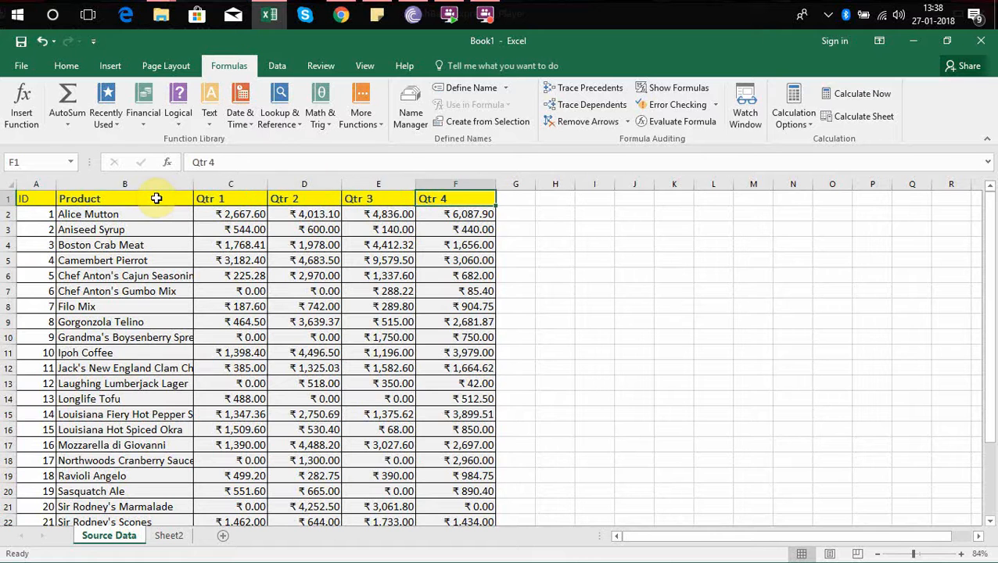
{"action": "left_click", "coordinate": [168, 537]}
{"action": "left_click", "coordinate": [194, 197]}
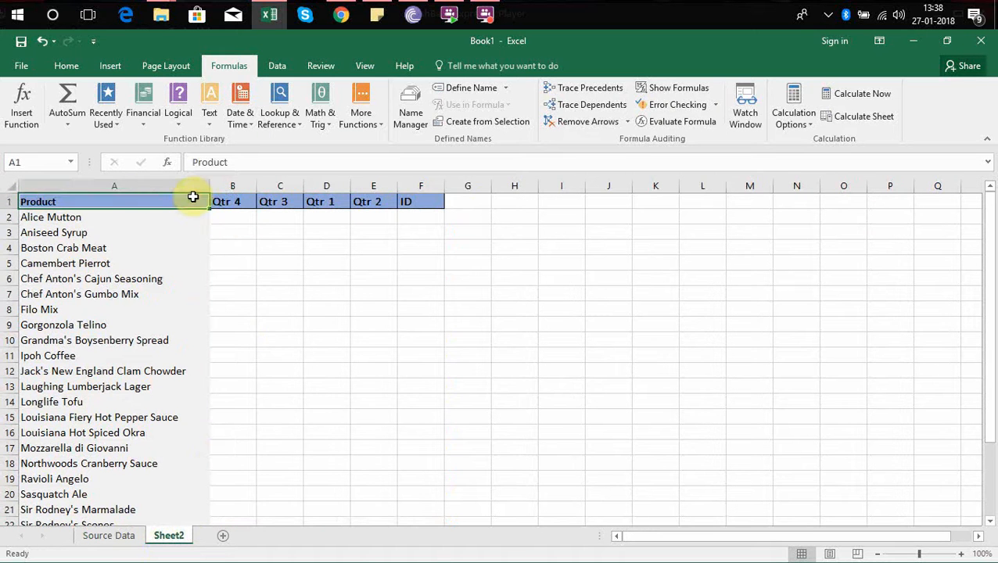
{"action": "key", "text": "Tab"}
{"action": "key", "text": "Tab"}
{"action": "key", "text": "Tab"}
{"action": "key", "text": "Tab"}
{"action": "key", "text": "Tab"}
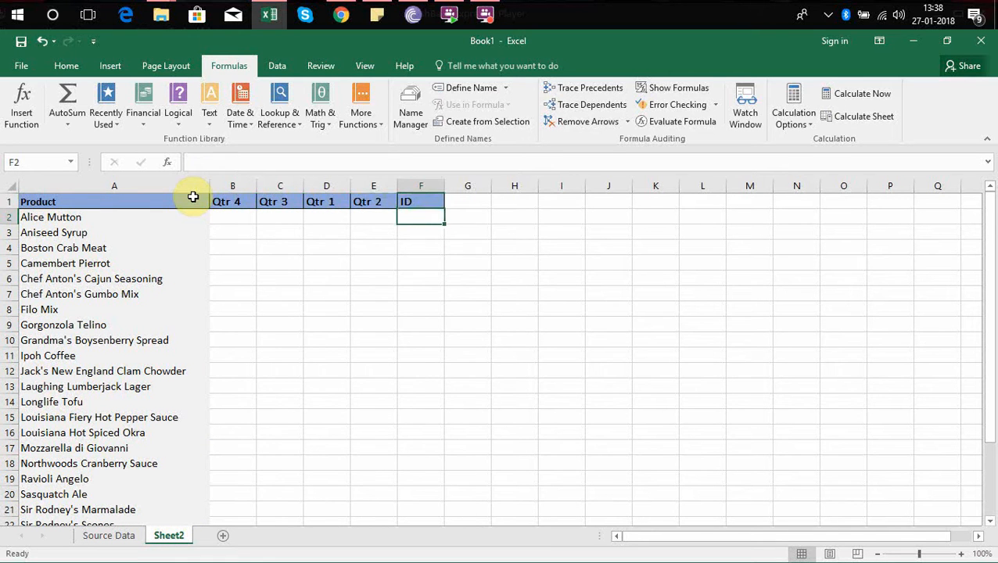
Start an INDEX formula in B2 of Sheet2 with the absolute range $A$1:$F$27 of Source Data as its array.
{"action": "key", "text": "Left"}
{"action": "key", "text": "Left"}
{"action": "key", "text": "Left"}
{"action": "key", "text": "Left"}
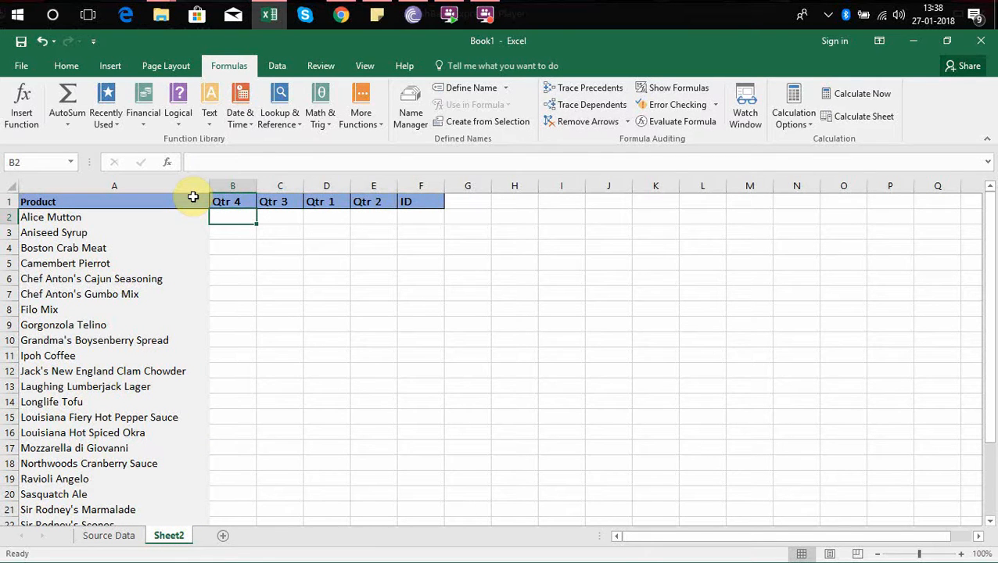
{"action": "type", "text": "=inde"}
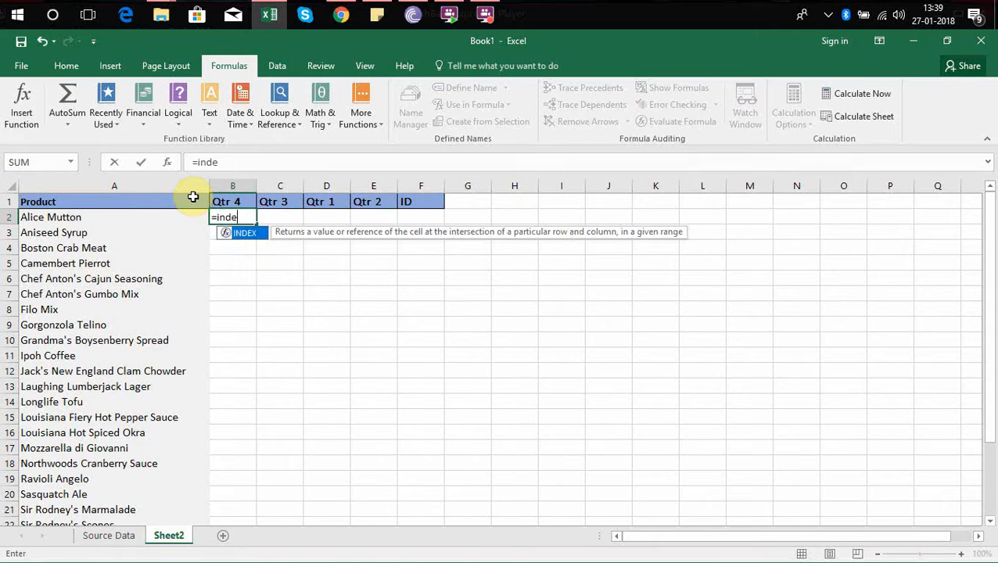
{"action": "key", "text": "Tab"}
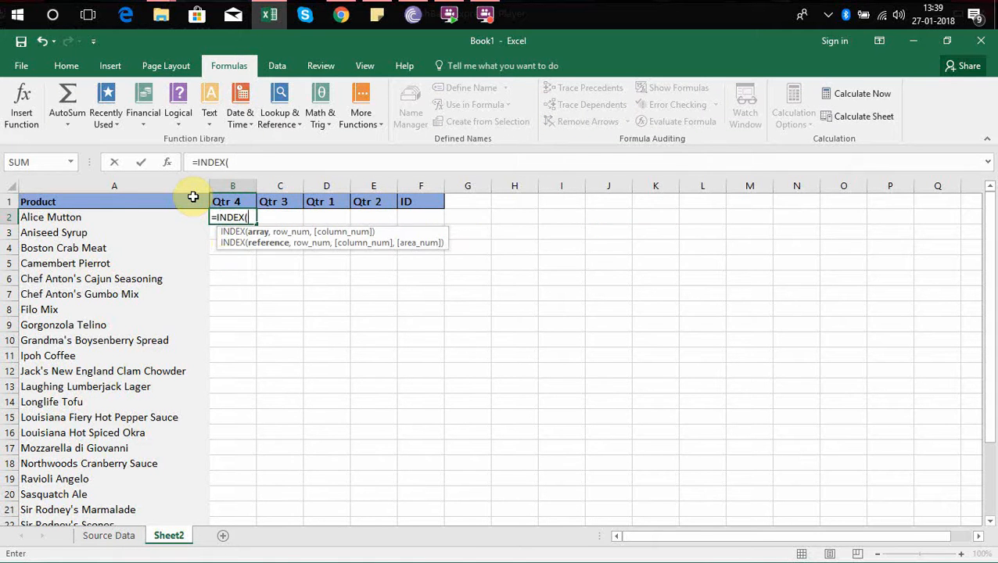
{"action": "left_click", "coordinate": [113, 538]}
{"action": "left_click", "coordinate": [38, 199]}
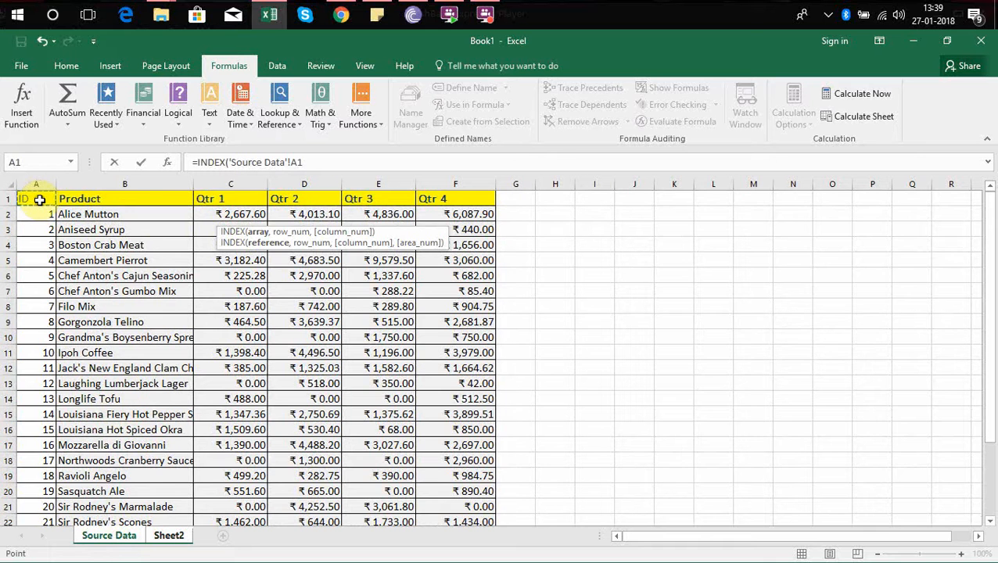
{"action": "key", "text": "ctrl+shift+Right"}
{"action": "key", "text": "ctrl+shift+Down"}
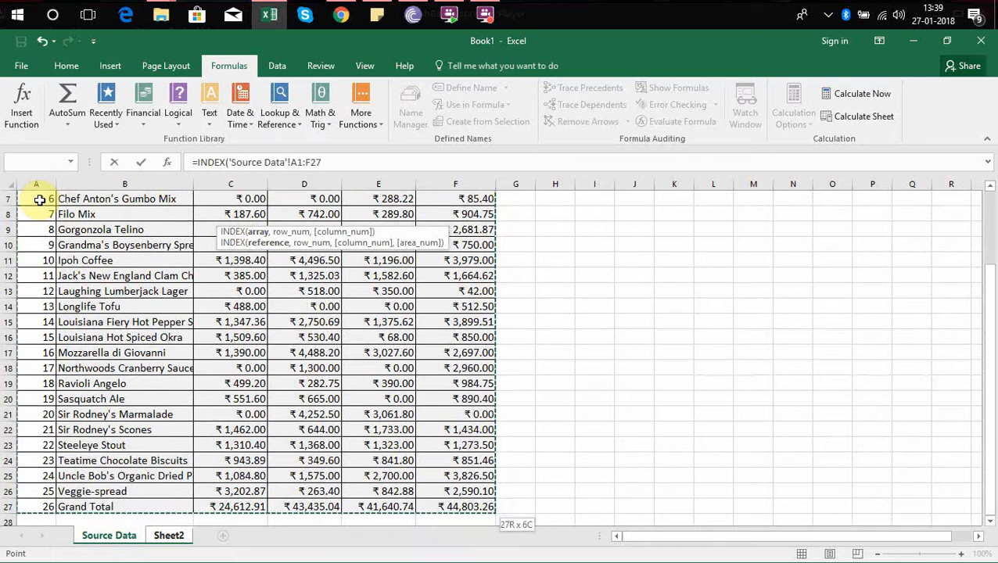
{"action": "key", "text": "F4"}
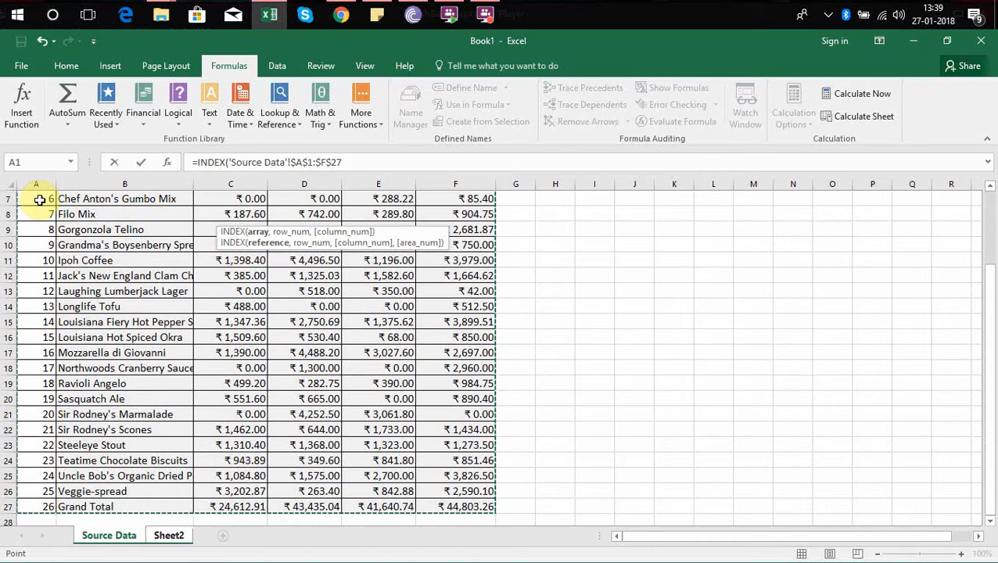
{"action": "type", "text": ","}
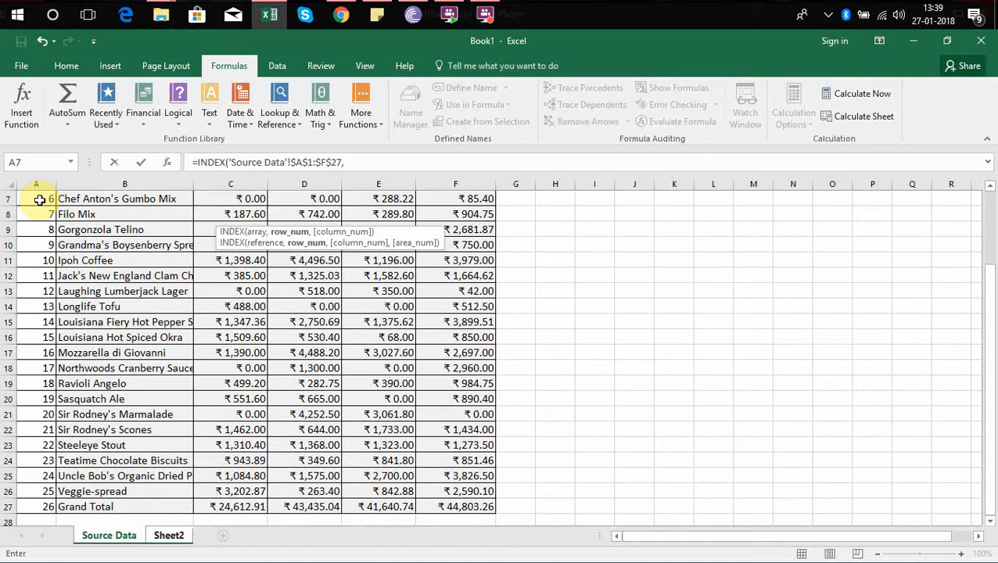
Nest a MATCH function as the INDEX row number, with Sheet2!$A2 as its column-locked lookup value.
{"action": "left_click", "coordinate": [380, 163]}
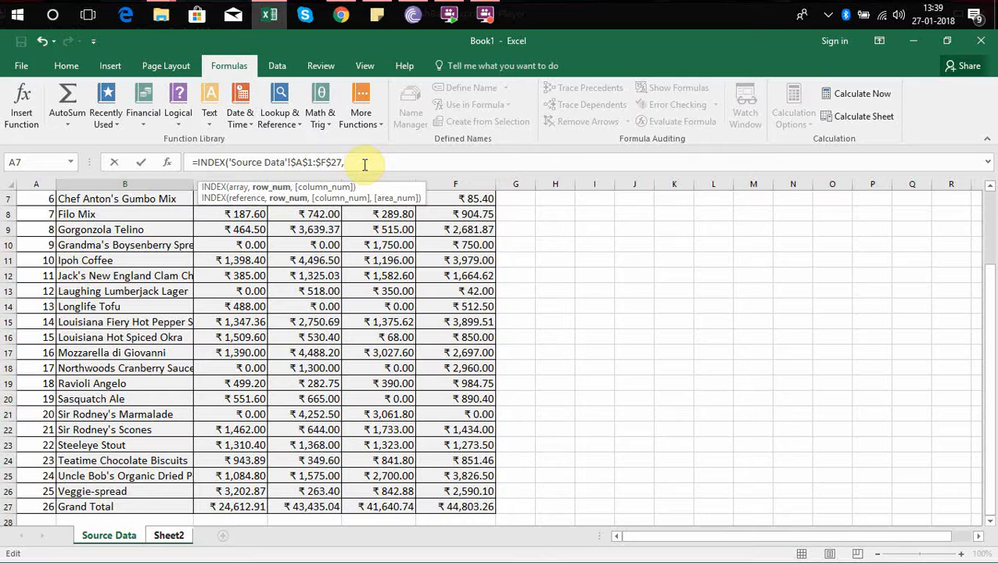
{"action": "type", "text": "match"}
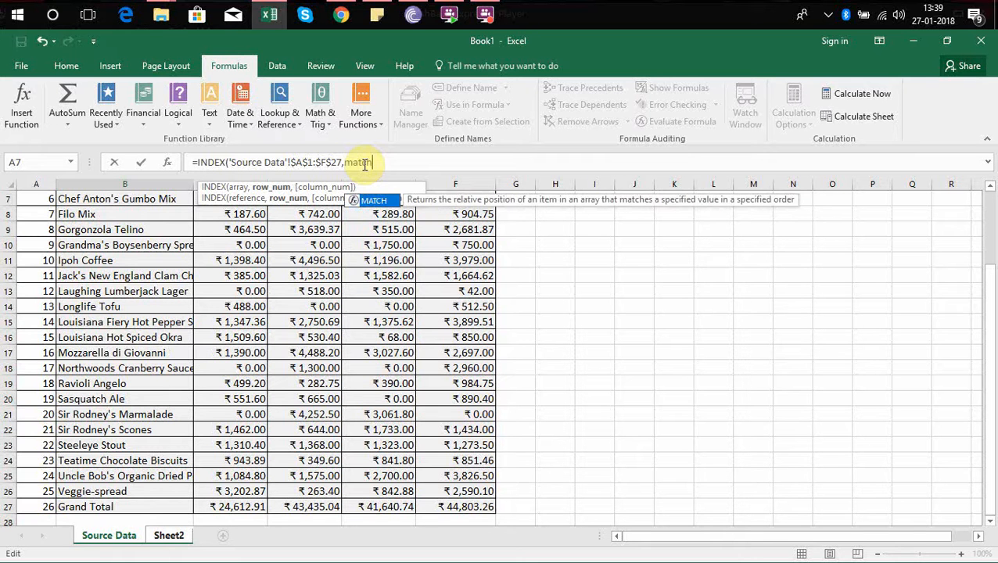
{"action": "key", "text": "Tab"}
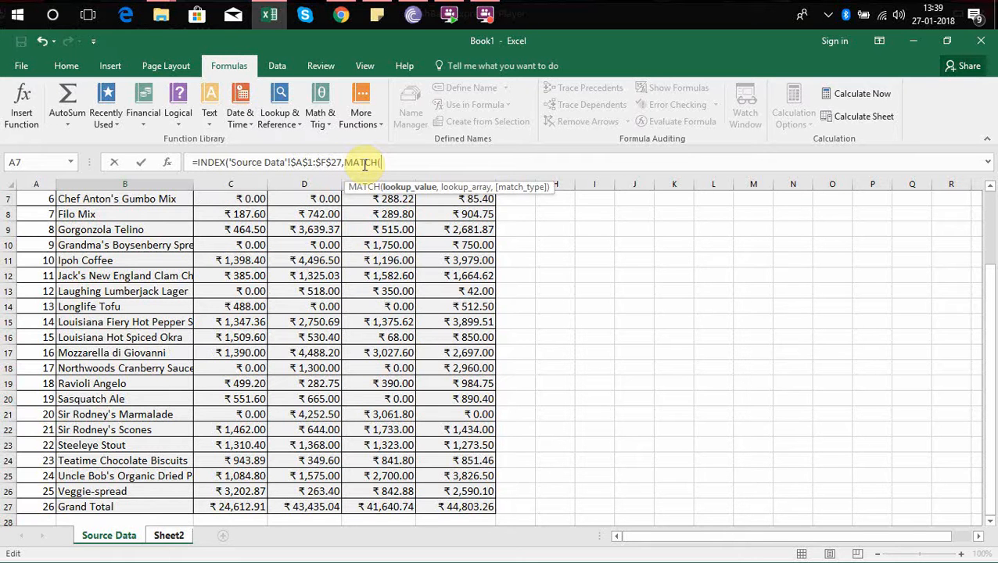
{"action": "left_click", "coordinate": [990, 217]}
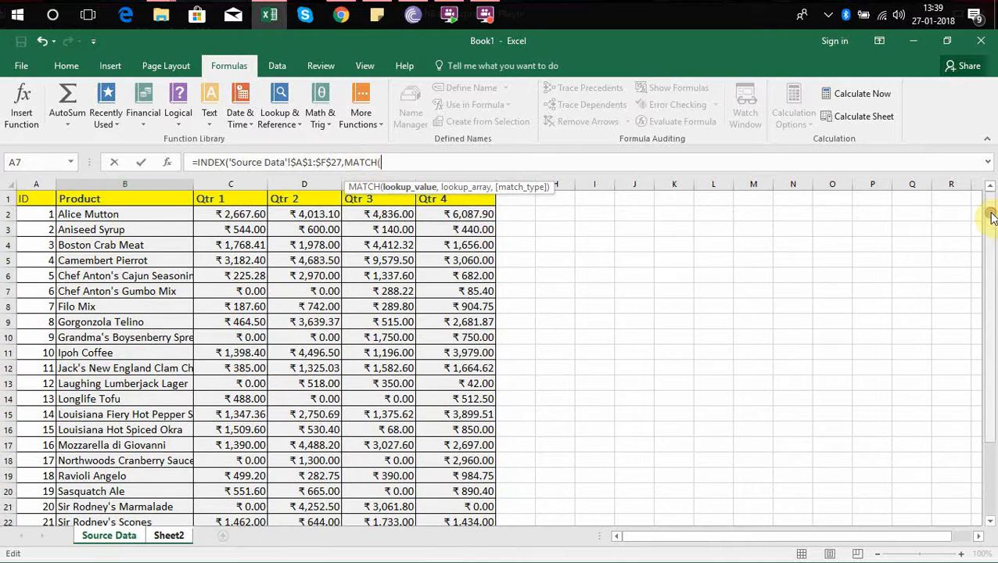
{"action": "left_click", "coordinate": [160, 537]}
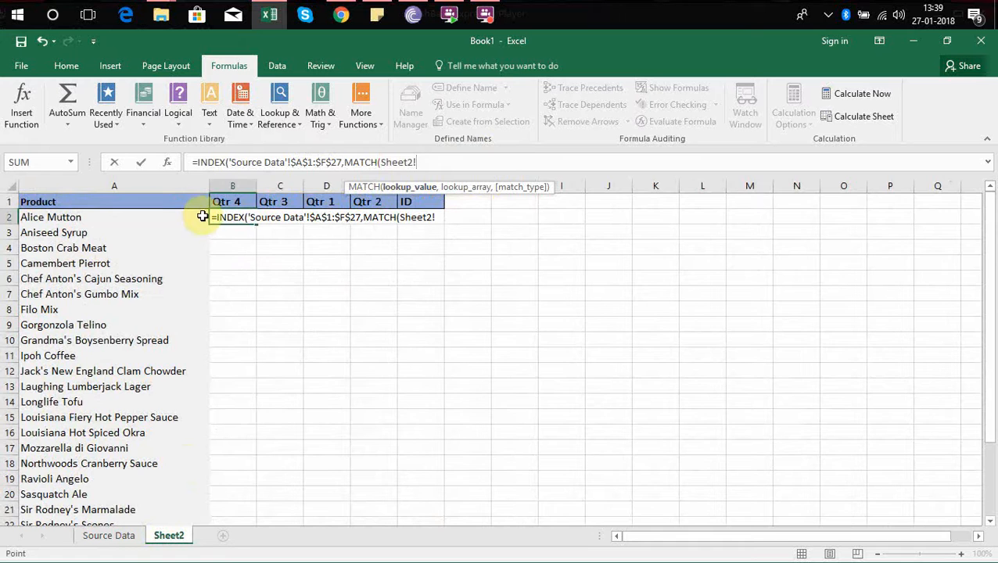
{"action": "left_click", "coordinate": [137, 218]}
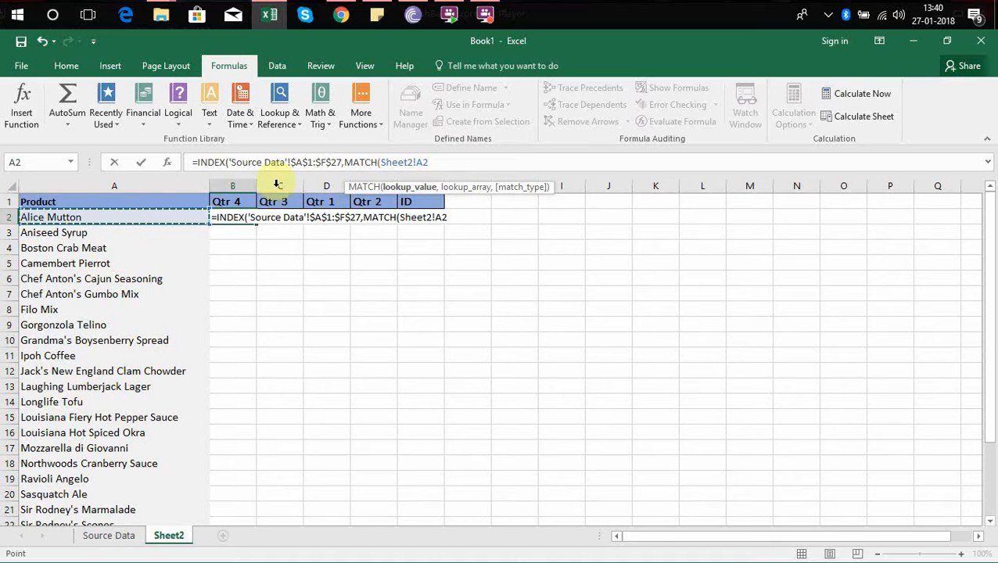
{"action": "left_click", "coordinate": [420, 162]}
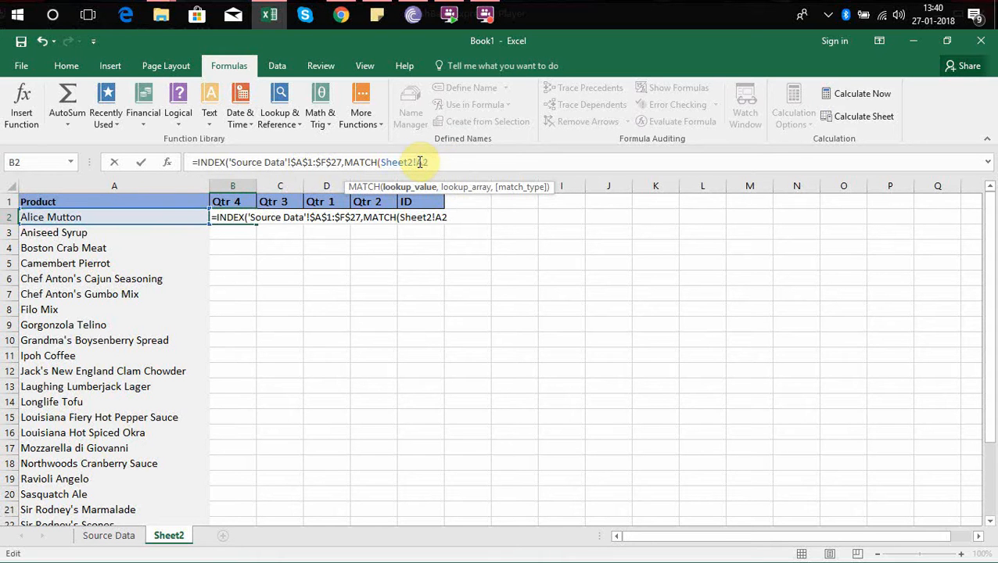
{"action": "type", "text": "$"}
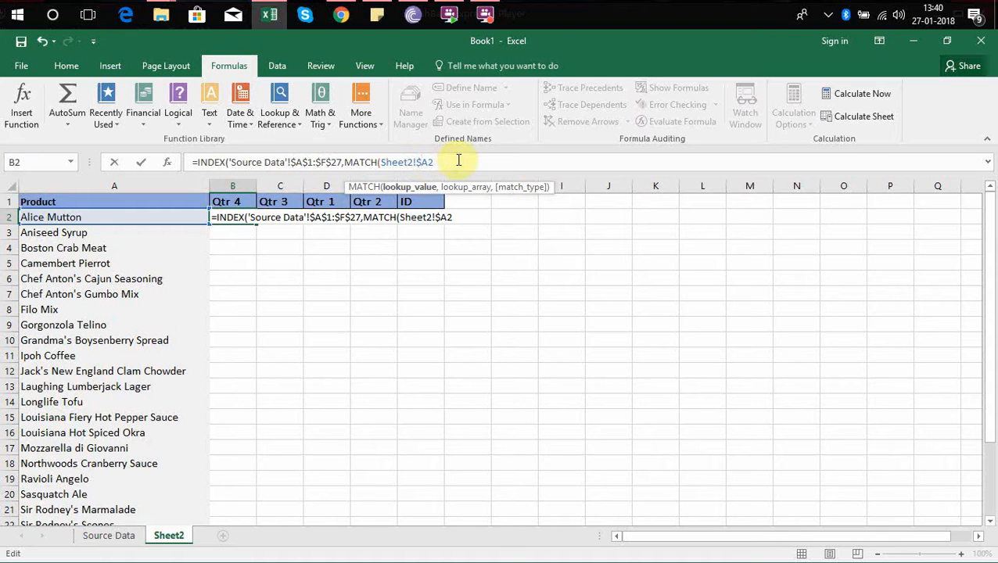
{"action": "left_click", "coordinate": [458, 159]}
{"action": "type", "text": ","}
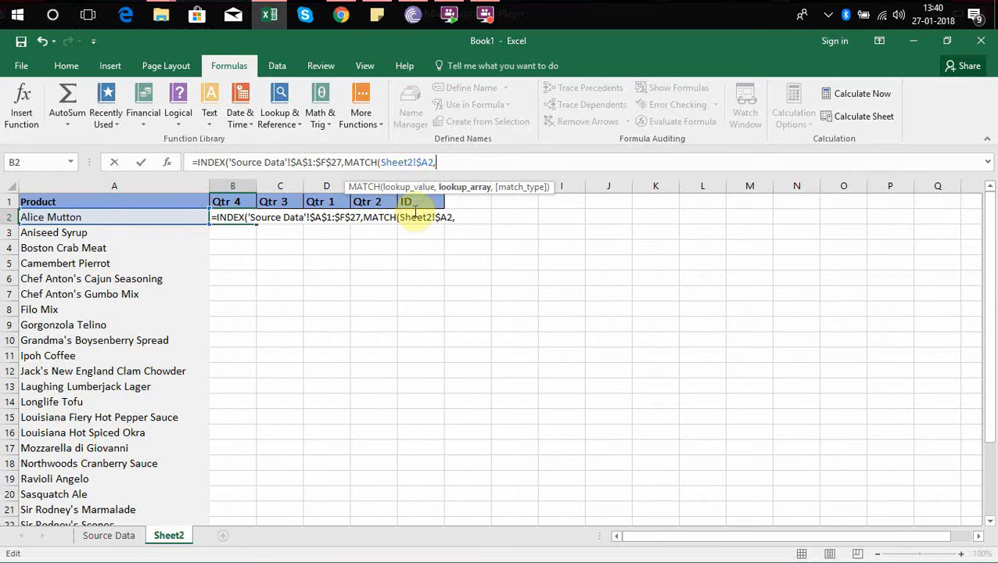
Complete the row MATCH with the absolute column $B:$B of Source Data as lookup array and match type 0.
{"action": "left_click", "coordinate": [119, 536]}
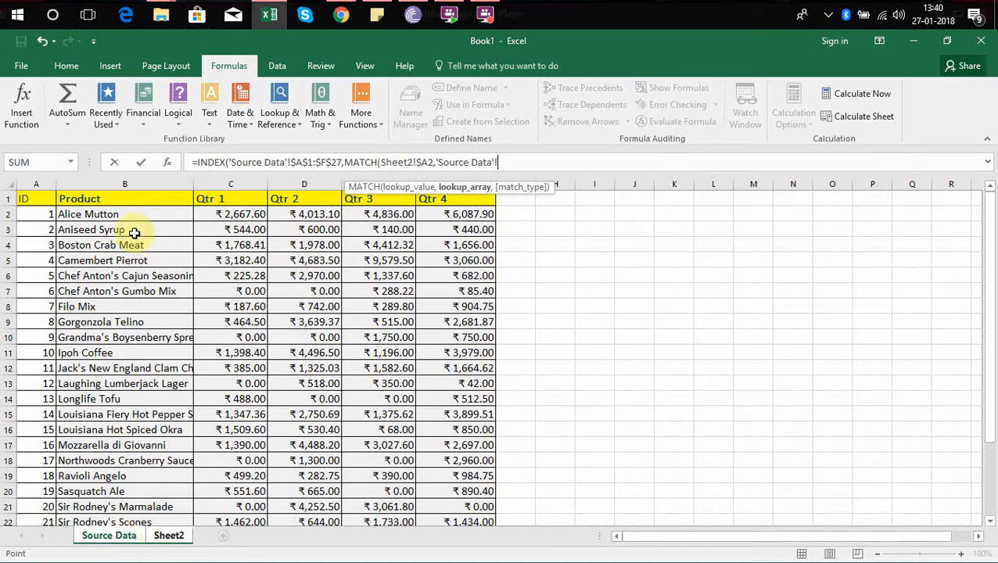
{"action": "left_click", "coordinate": [123, 184]}
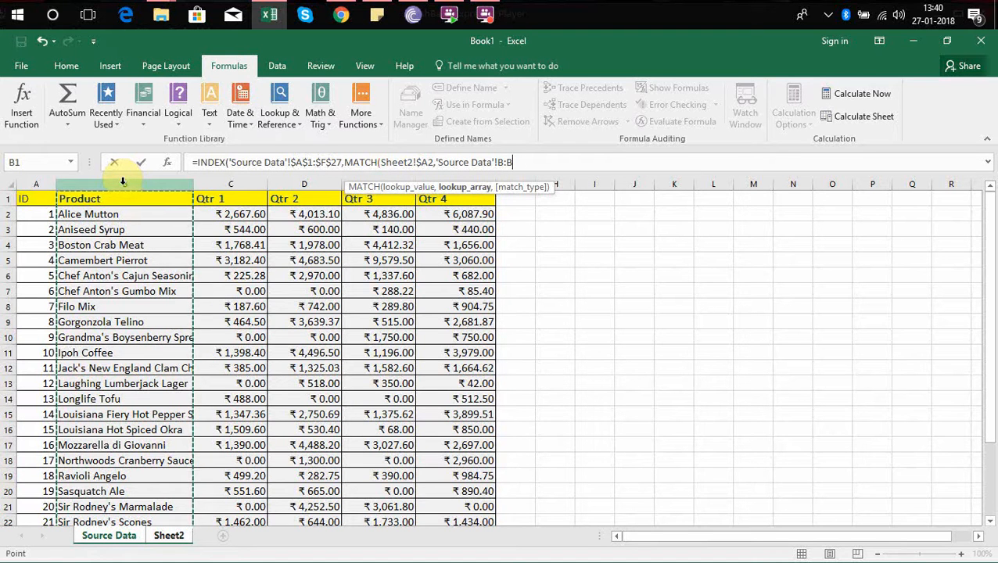
{"action": "key", "text": "F4"}
{"action": "type", "text": ","}
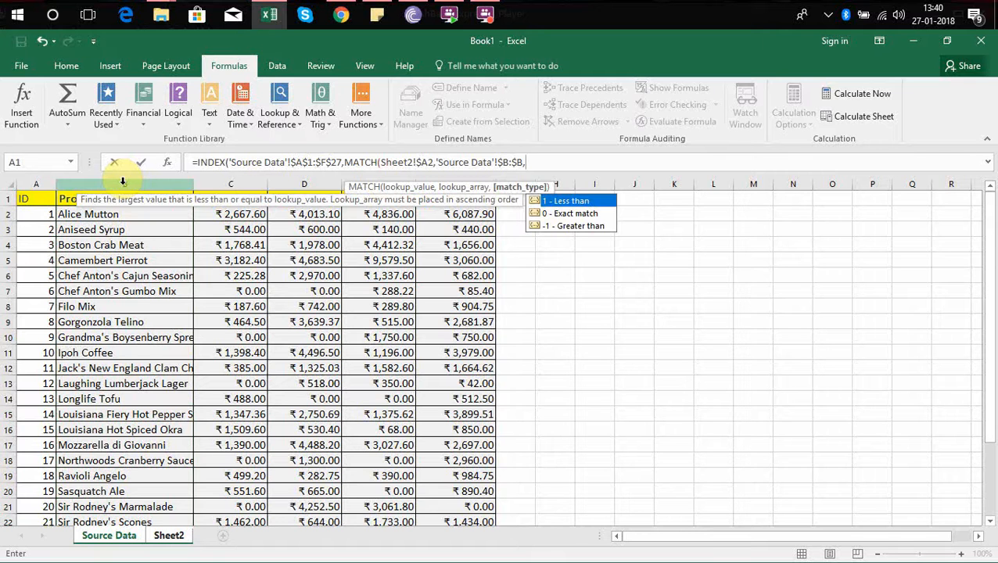
{"action": "type", "text": "0"}
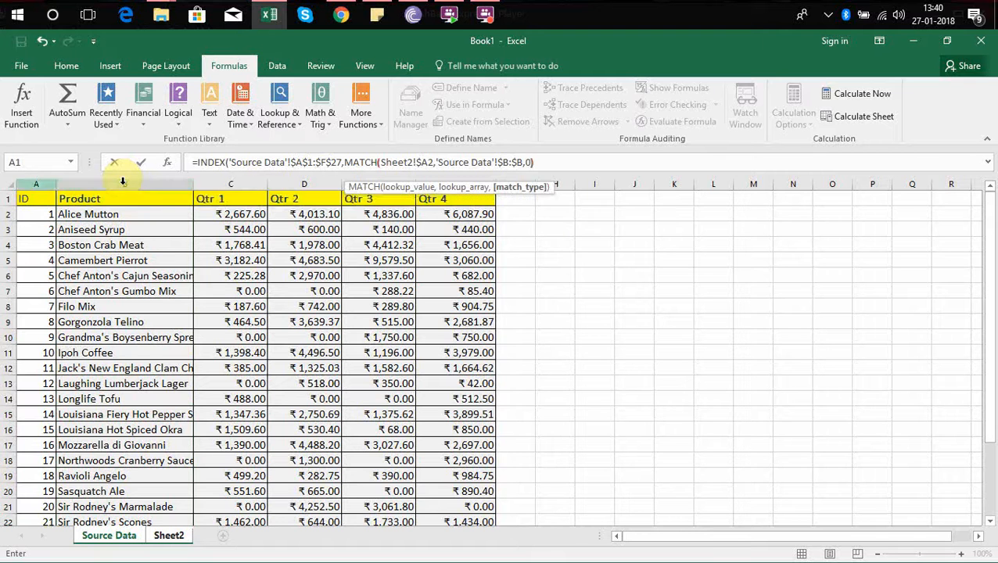
{"action": "type", "text": ")"}
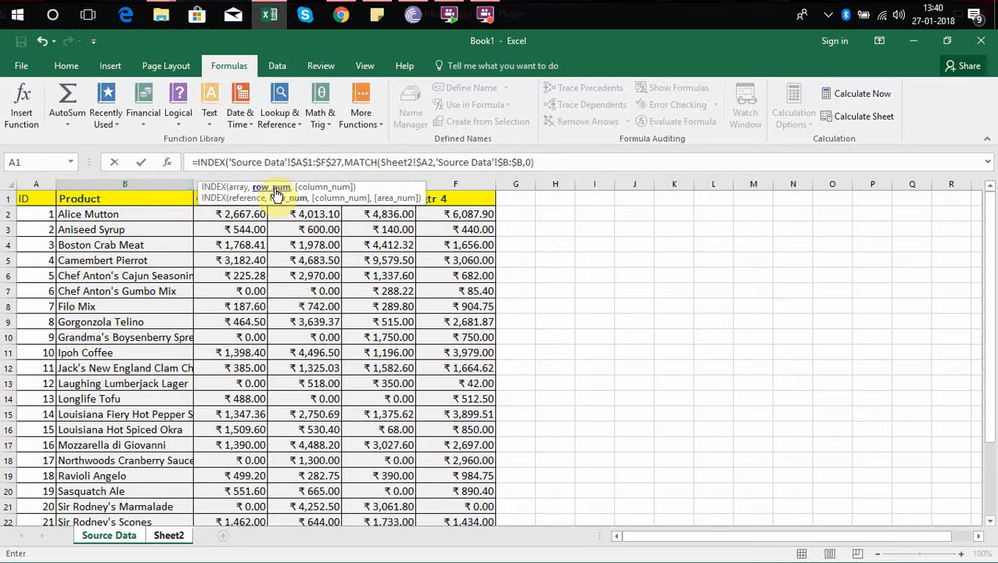
{"action": "type", "text": ","}
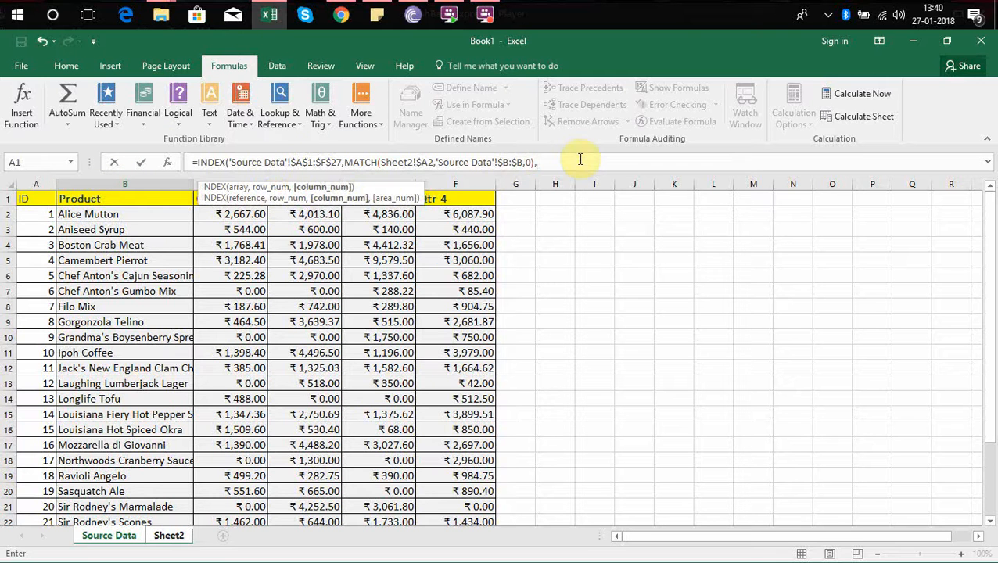
{"action": "type", "text": "match"}
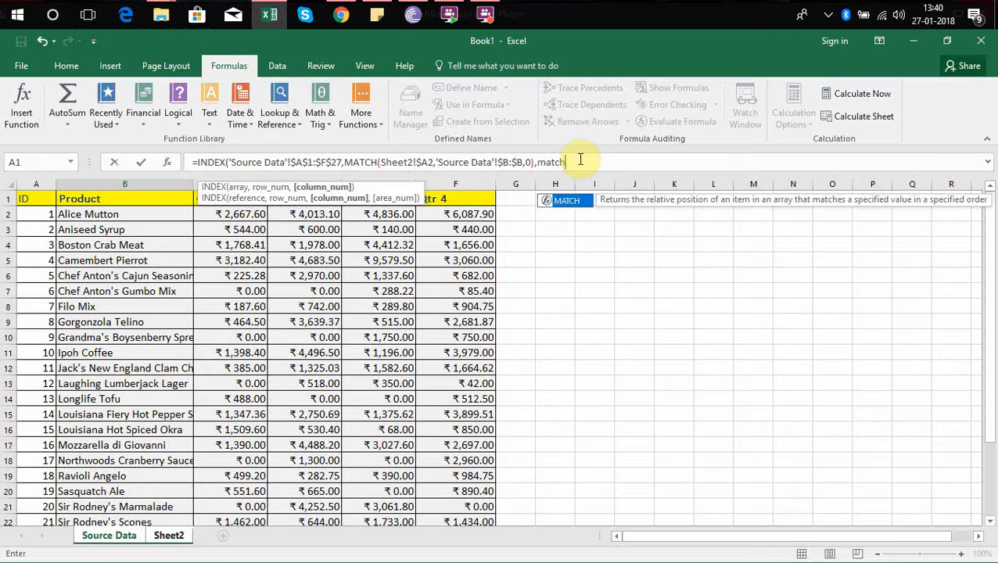
Nest a second MATCH function as the INDEX column number, with the Qtr 4 header Sheet2!B1 as lookup value.
{"action": "key", "text": "Tab"}
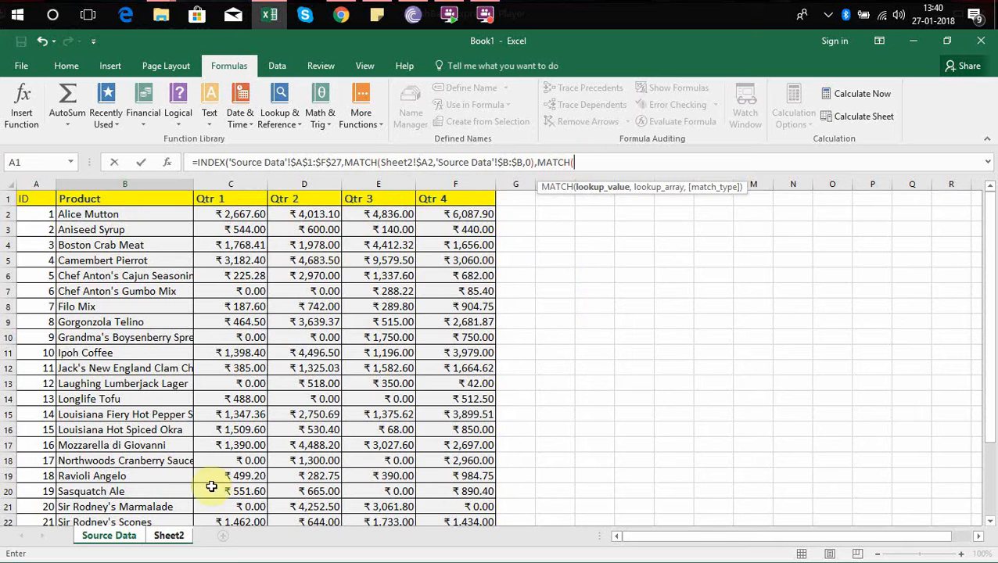
{"action": "left_click", "coordinate": [169, 535]}
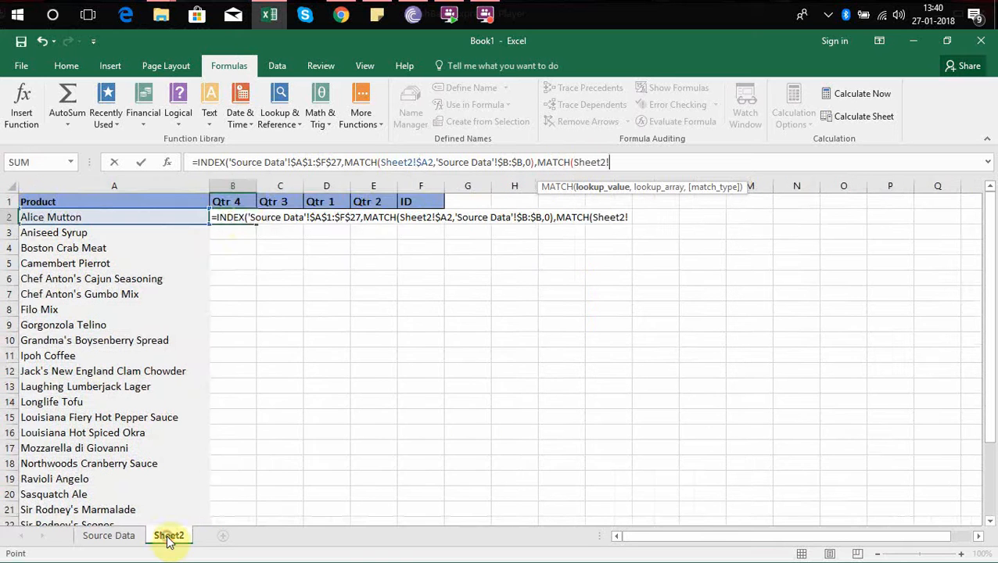
{"action": "left_click", "coordinate": [237, 202]}
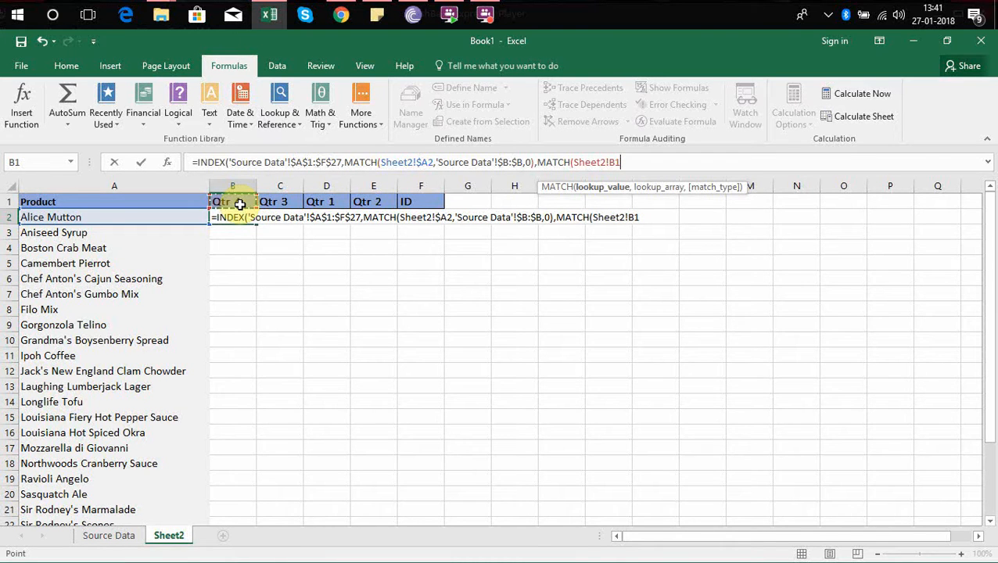
{"action": "type", "text": ","}
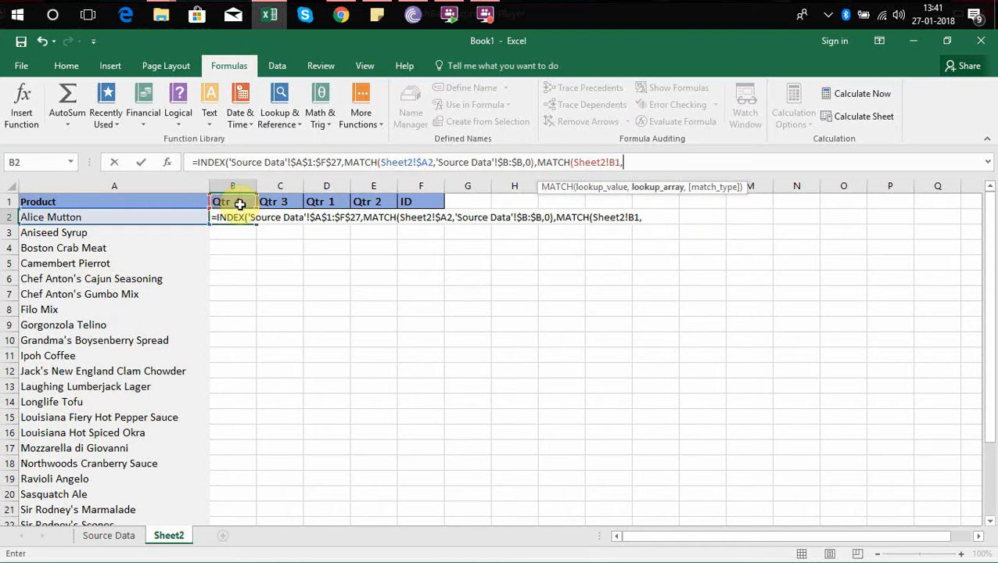
Complete the column MATCH with Source Data headers $A$1:$F$1 and match type 0, and enter the finished INDEX formula.
{"action": "left_click", "coordinate": [118, 538]}
{"action": "left_click", "coordinate": [32, 200]}
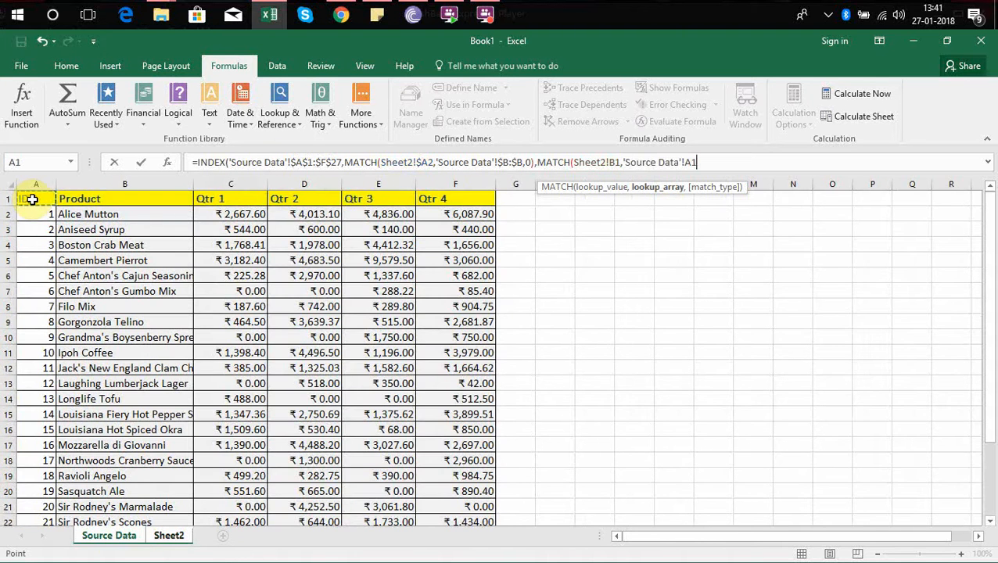
{"action": "key", "text": "ctrl+shift+Right"}
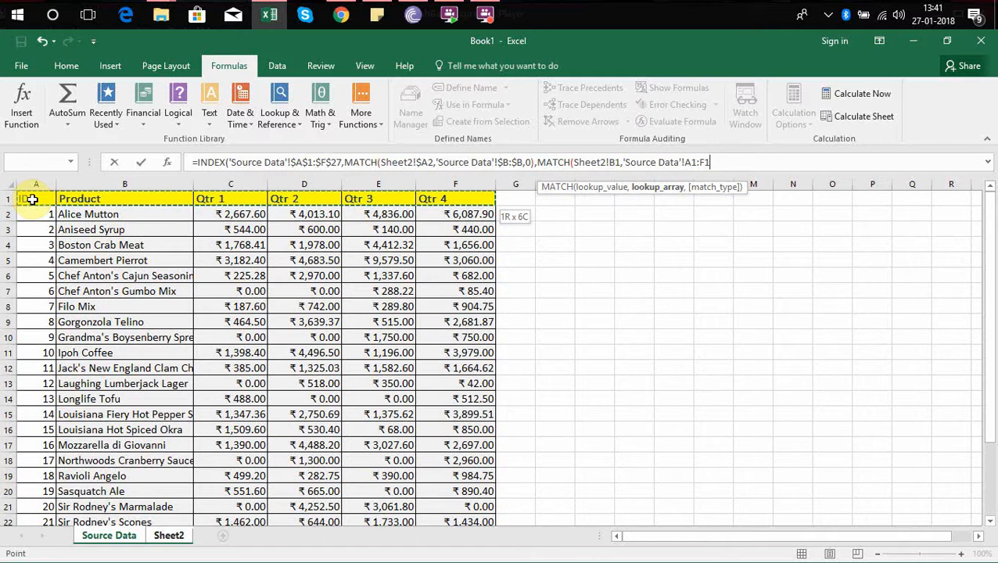
{"action": "key", "text": "F4"}
{"action": "type", "text": ","}
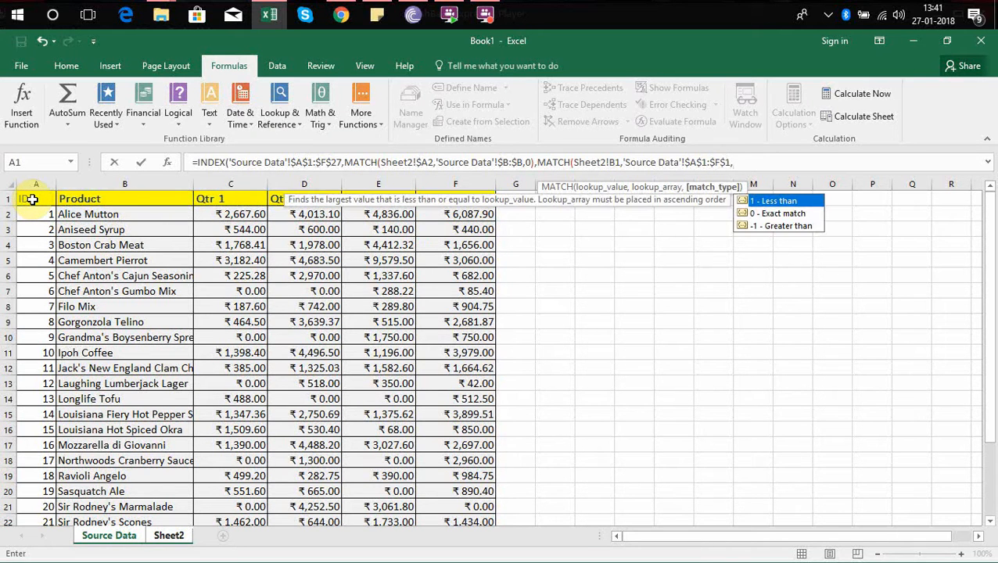
{"action": "type", "text": "0)"}
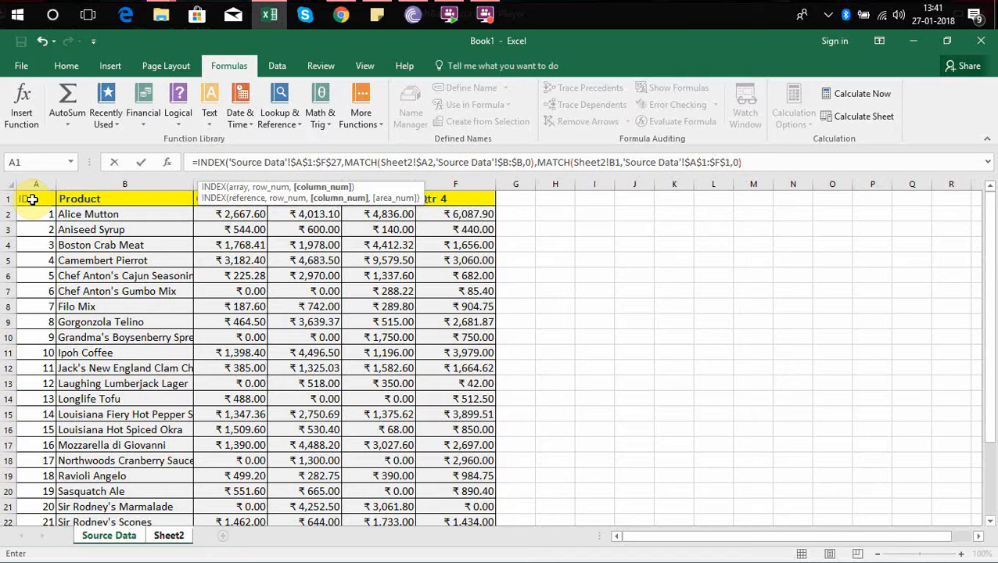
{"action": "type", "text": ")"}
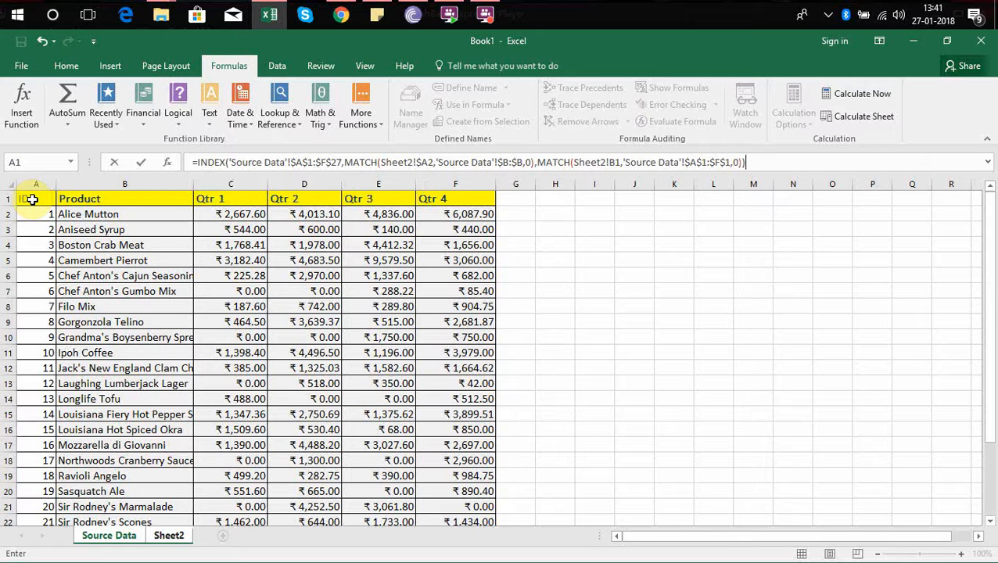
{"action": "key", "text": "Return"}
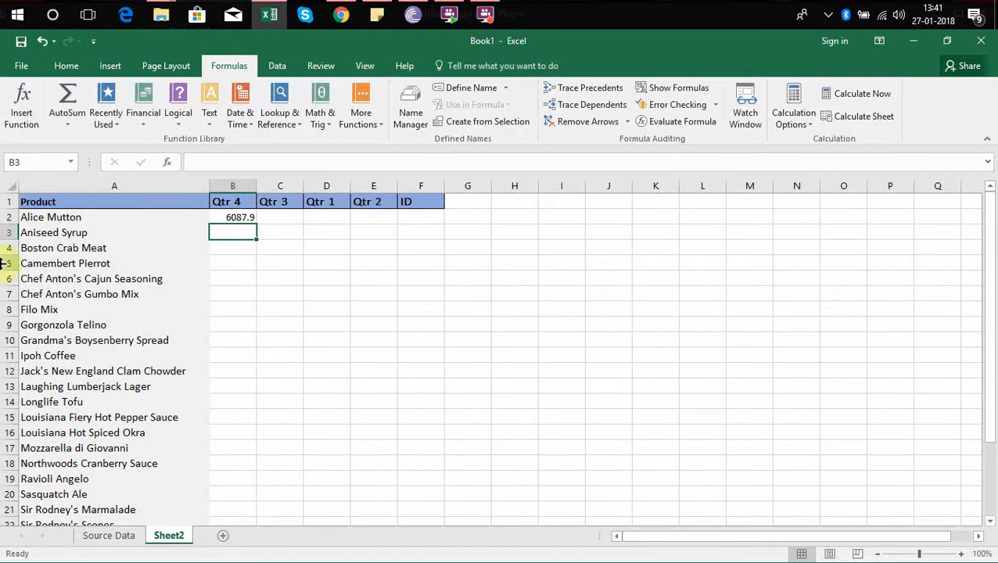
Check the INDEX and MATCH formula and its result in B2 against the Alice Mutton row on Sheet2.
{"action": "left_click", "coordinate": [242, 217]}
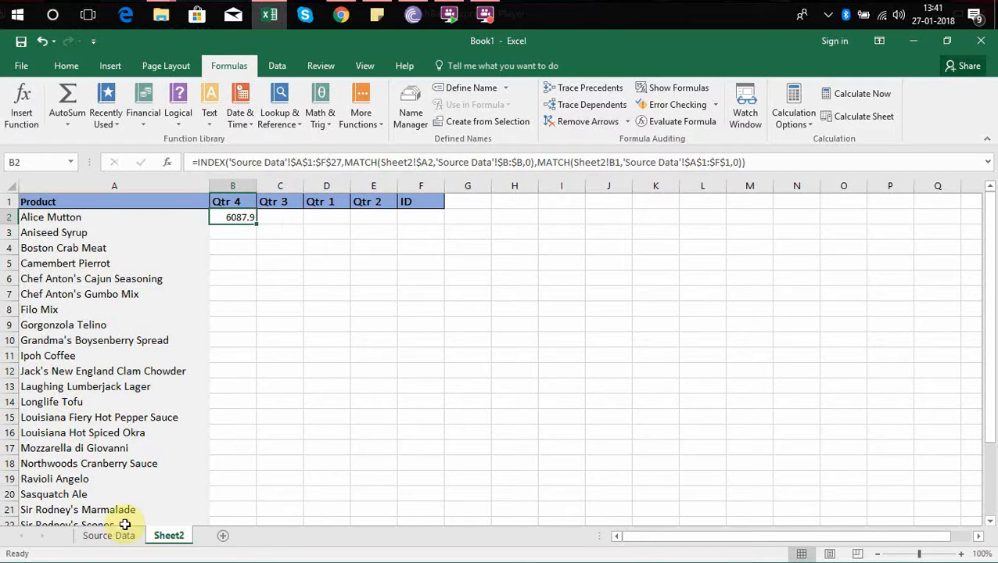
{"action": "left_click", "coordinate": [127, 229]}
{"action": "left_click", "coordinate": [180, 215]}
{"action": "left_click", "coordinate": [229, 215]}
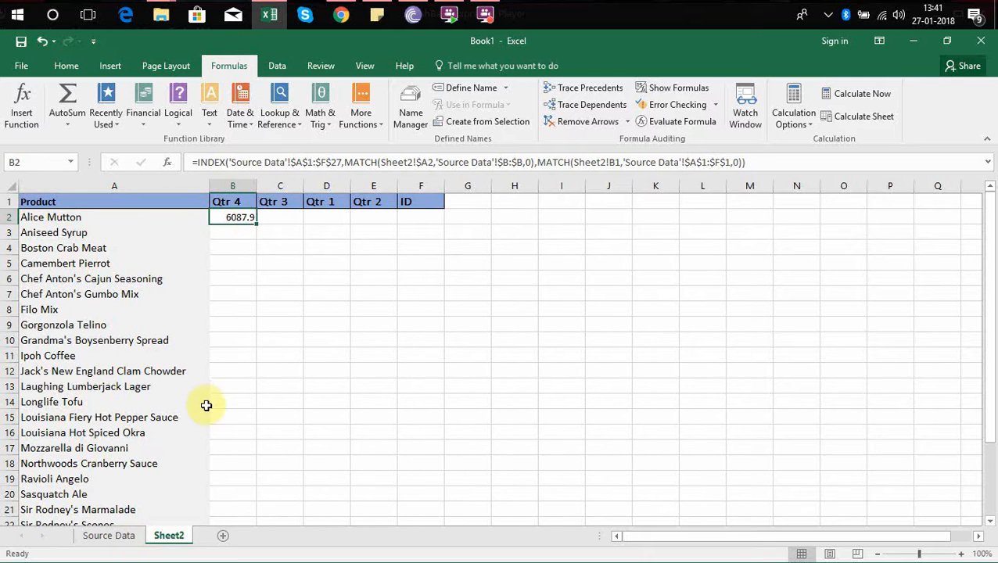
Check Alice Mutton's Qtr 4 value on the Source Data sheet against the formula result on Sheet2.
{"action": "left_click", "coordinate": [133, 537]}
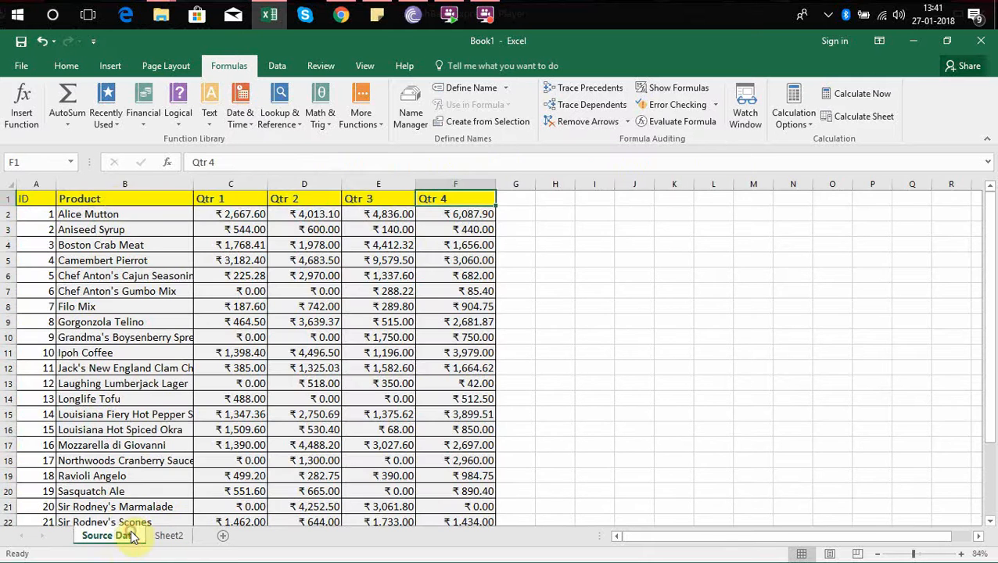
{"action": "left_click", "coordinate": [124, 212]}
{"action": "key", "text": "Right"}
{"action": "key", "text": "Right"}
{"action": "key", "text": "Right"}
{"action": "key", "text": "Right"}
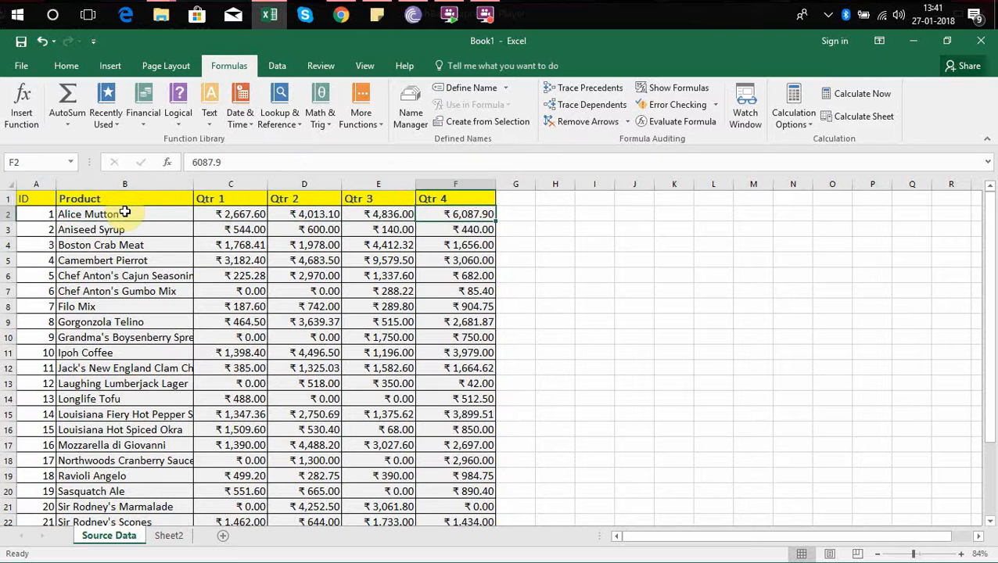
{"action": "key", "text": "Down"}
{"action": "key", "text": "Up"}
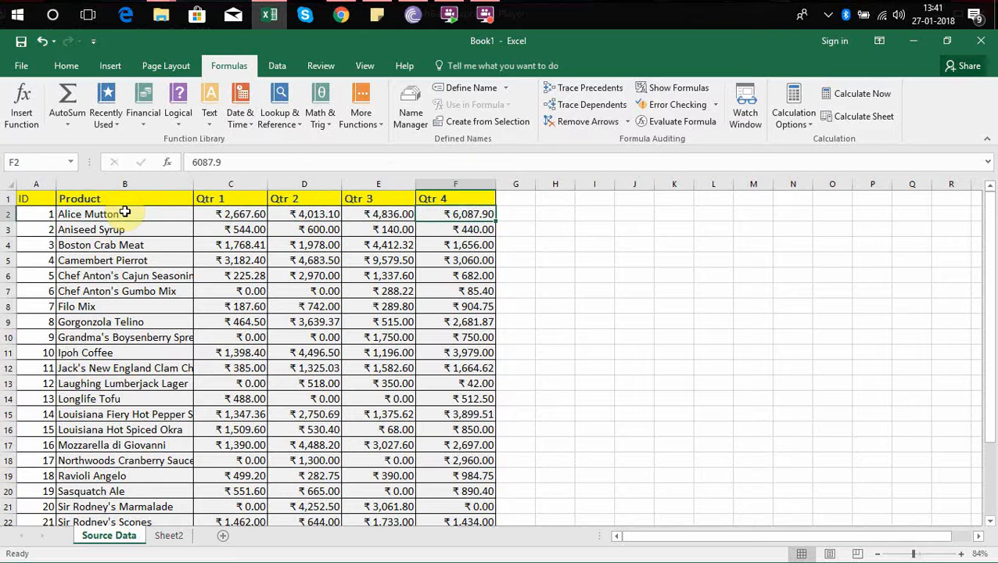
{"action": "left_click", "coordinate": [178, 536]}
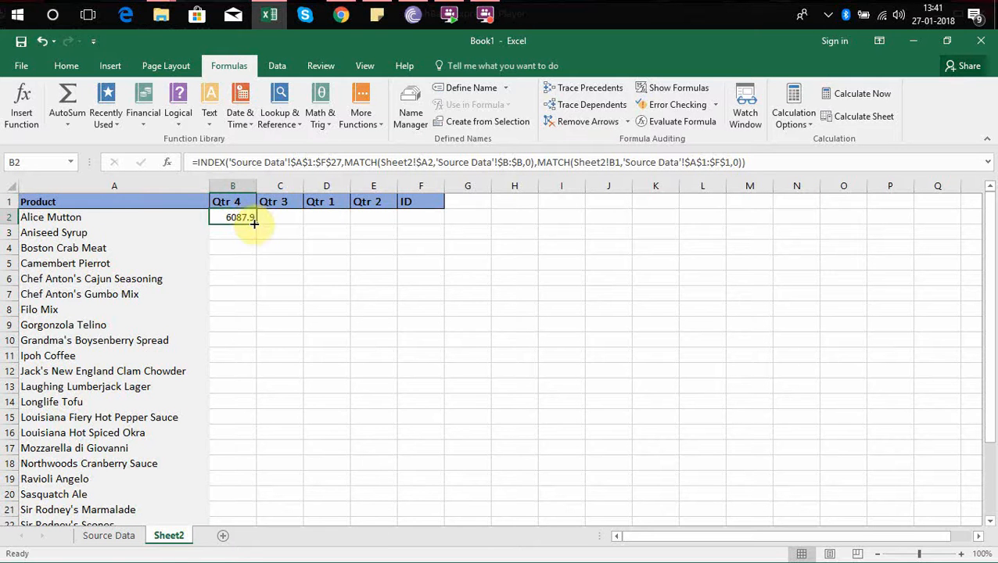
Try filling the B2 INDEX formula across to the ID column and down all product rows.
{"action": "left_click_drag", "start_coordinate": [256, 224], "coordinate": [425, 228]}
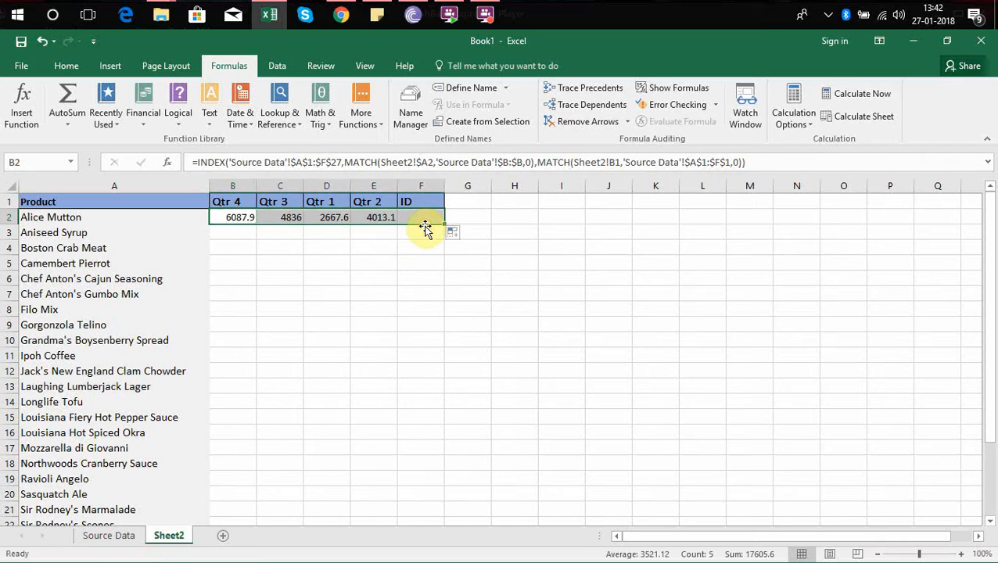
{"action": "left_click", "coordinate": [238, 218]}
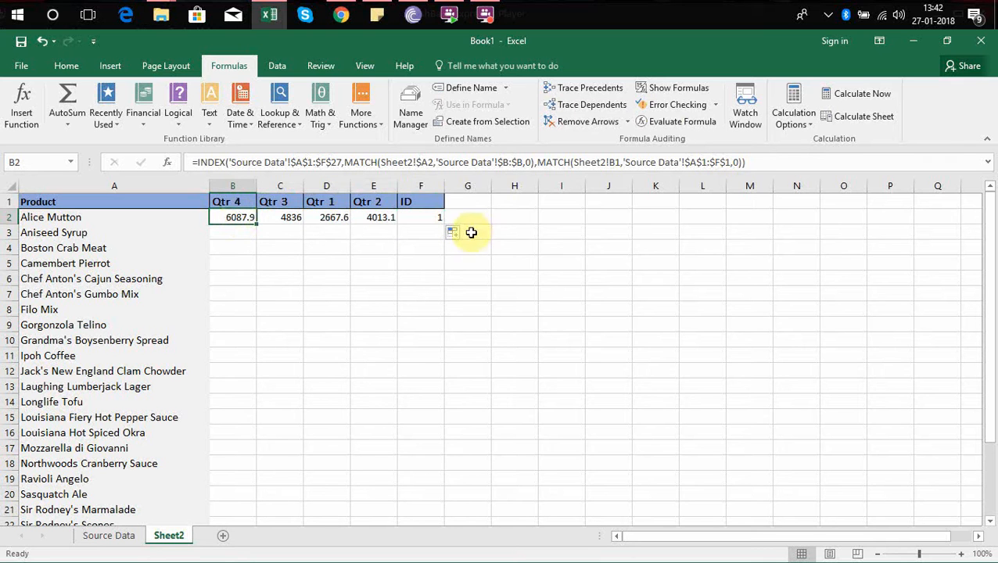
{"action": "left_click_drag", "start_coordinate": [245, 217], "coordinate": [416, 225]}
{"action": "double_click", "coordinate": [444, 225]}
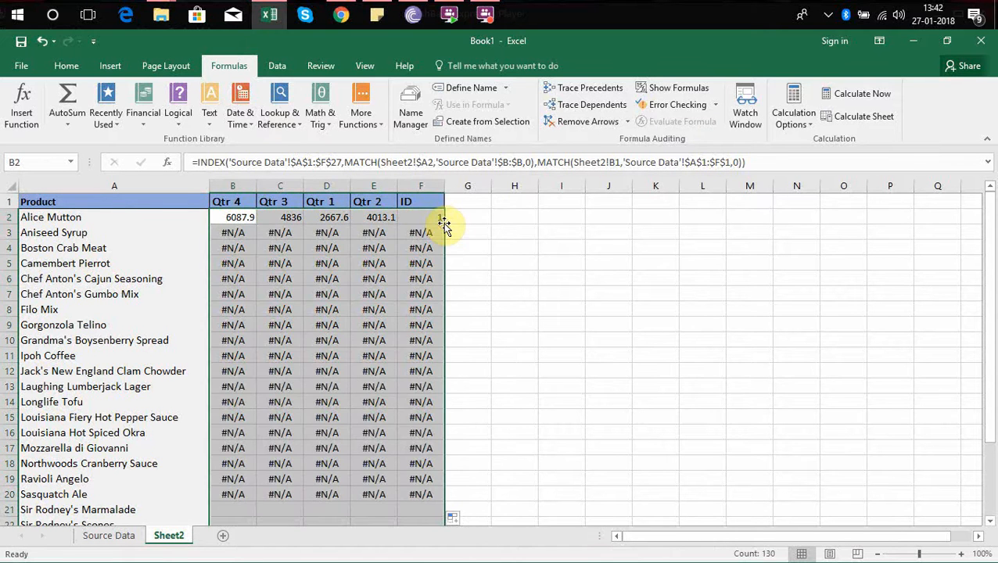
Compare the formulas in B2 and the cells below it to find the cause of the #N/A errors.
{"action": "left_click", "coordinate": [247, 232]}
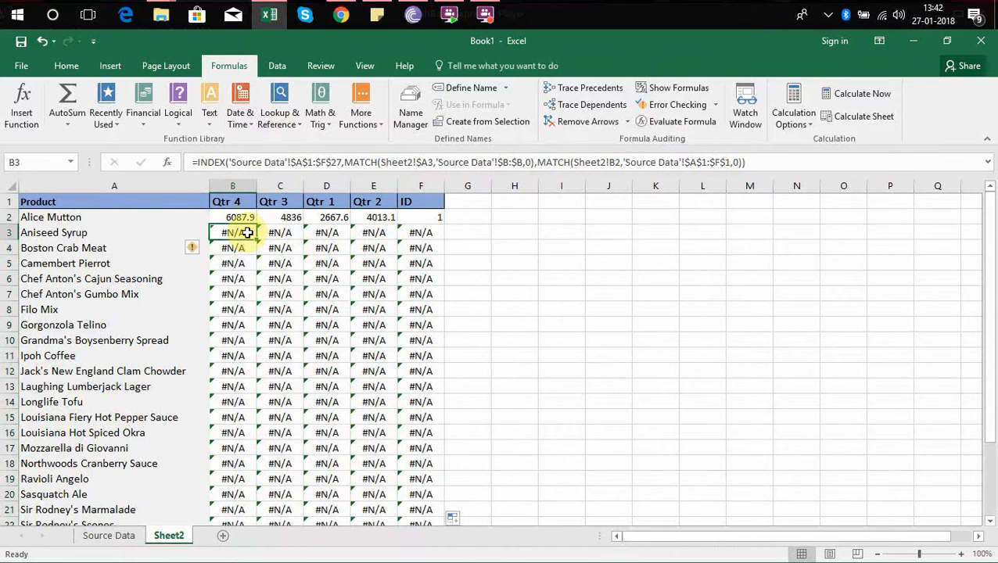
{"action": "key", "text": "Down"}
{"action": "key", "text": "Up"}
{"action": "key", "text": "Down"}
{"action": "key", "text": "Up"}
{"action": "key", "text": "Up"}
{"action": "key", "text": "Down"}
{"action": "key", "text": "Up"}
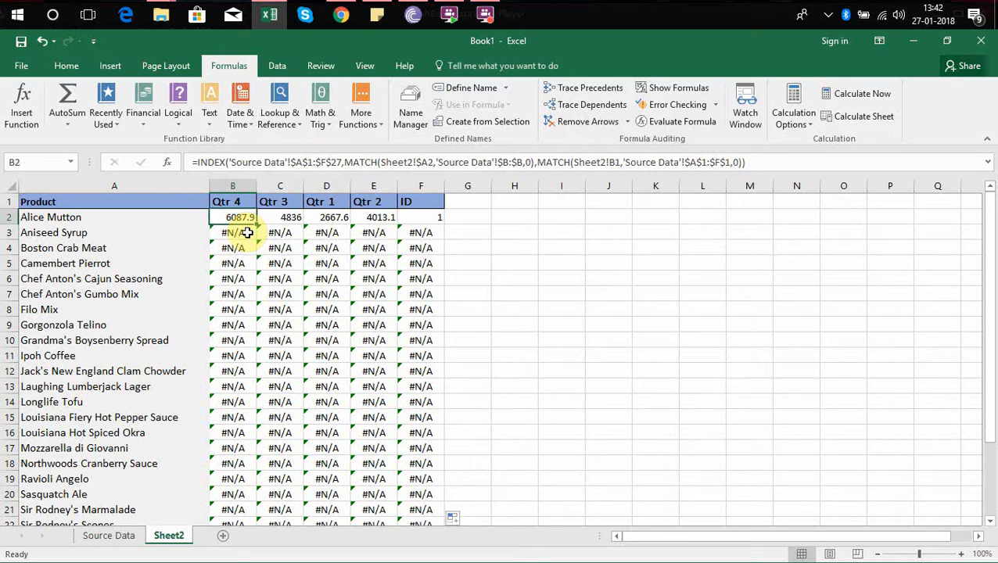
Widen column B on Sheet2 and highlight cell B3 in yellow.
{"action": "left_click", "coordinate": [247, 233]}
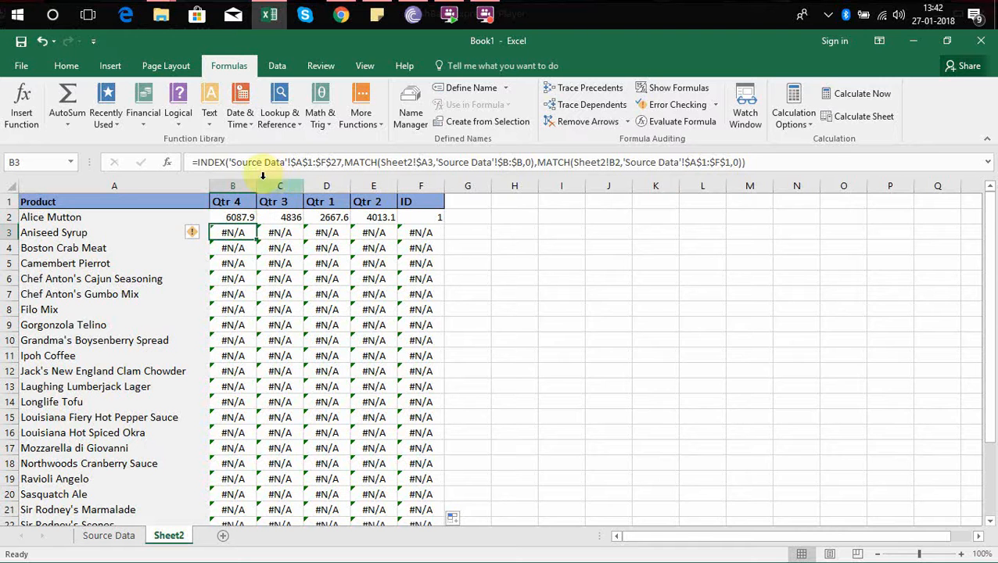
{"action": "left_click_drag", "start_coordinate": [256, 185], "coordinate": [293, 186]}
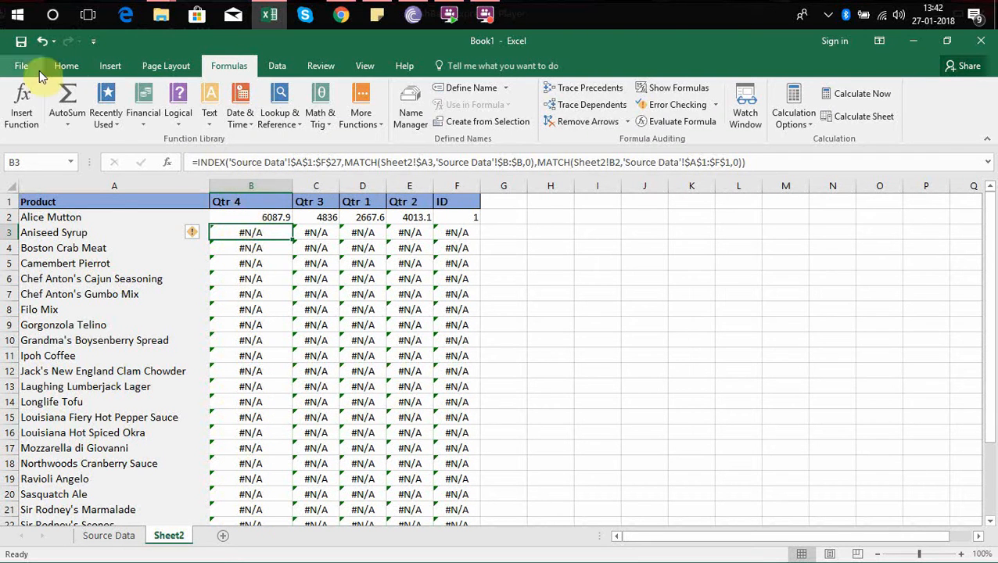
{"action": "left_click", "coordinate": [66, 65]}
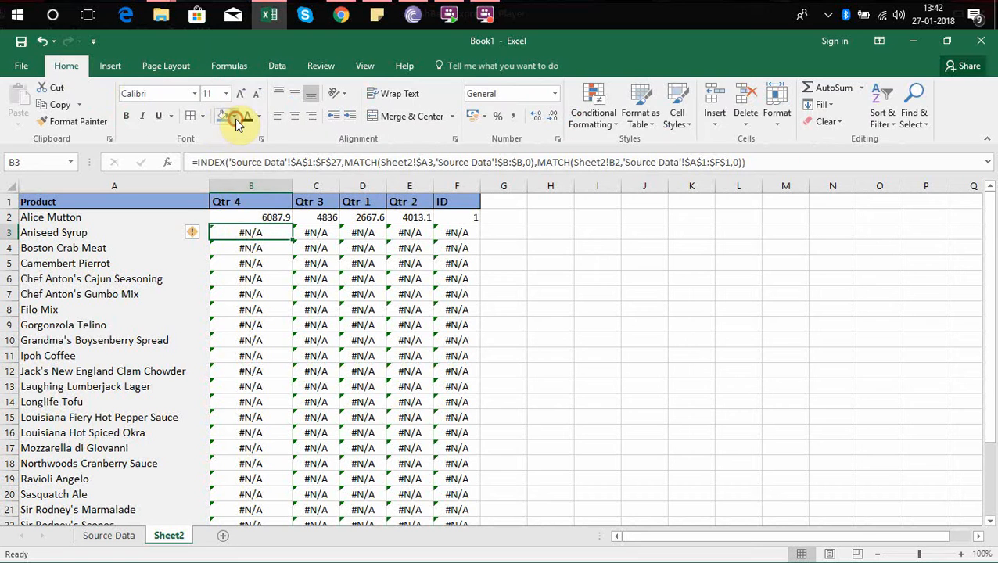
{"action": "left_click", "coordinate": [234, 115]}
{"action": "left_click", "coordinate": [258, 231]}
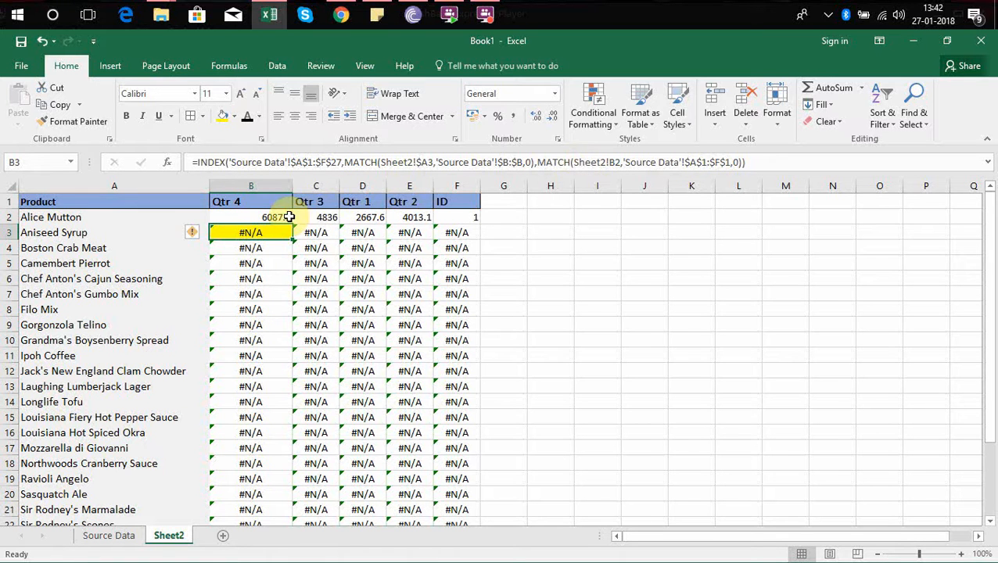
Examine how the column MATCH's header reference shifts between the formulas in B2 and B3.
{"action": "key", "text": "Up"}
{"action": "key", "text": "Down"}
{"action": "key", "text": "Up"}
{"action": "key", "text": "Down"}
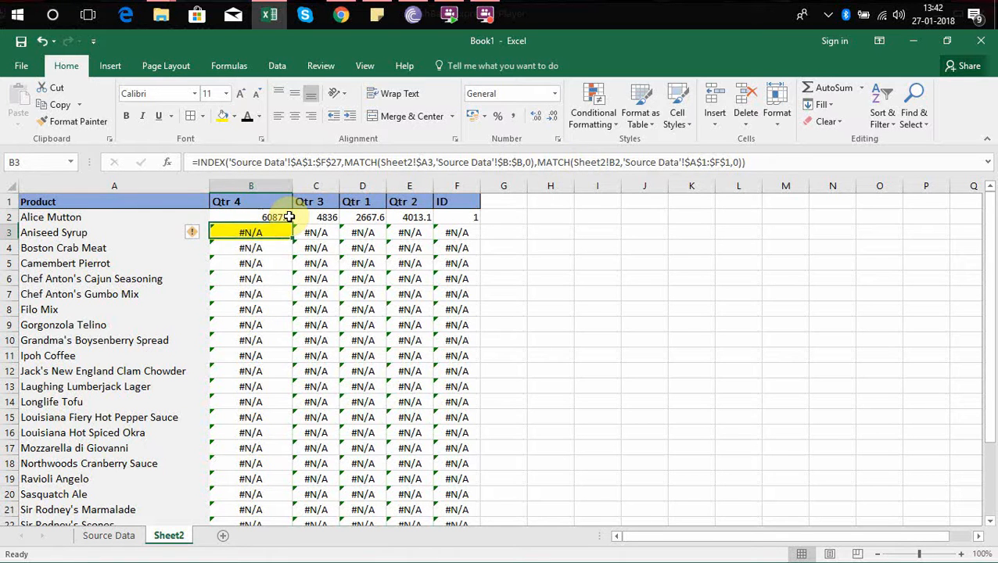
{"action": "key", "text": "Up"}
{"action": "key", "text": "Down"}
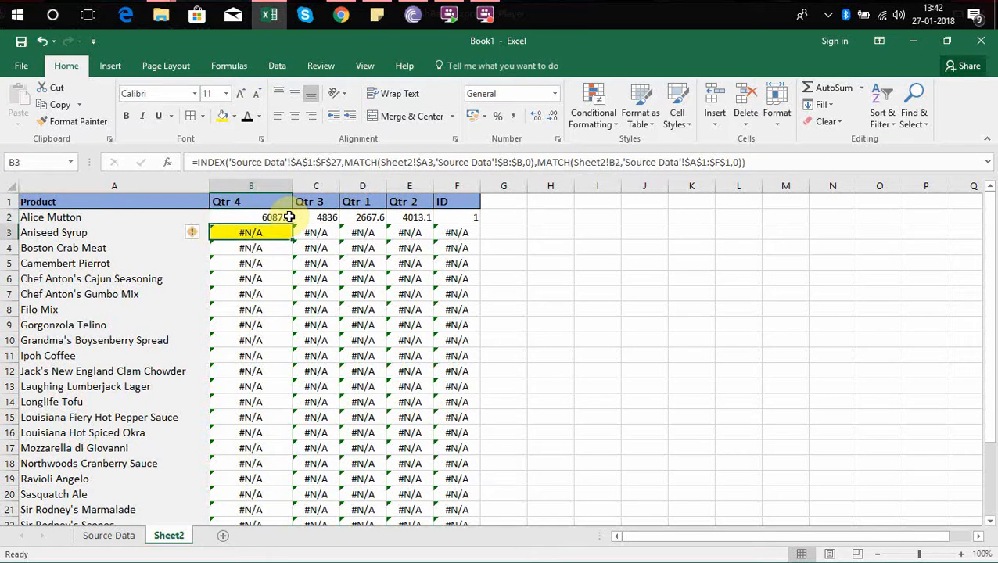
{"action": "key", "text": "Up"}
{"action": "key", "text": "Down"}
{"action": "key", "text": "Up"}
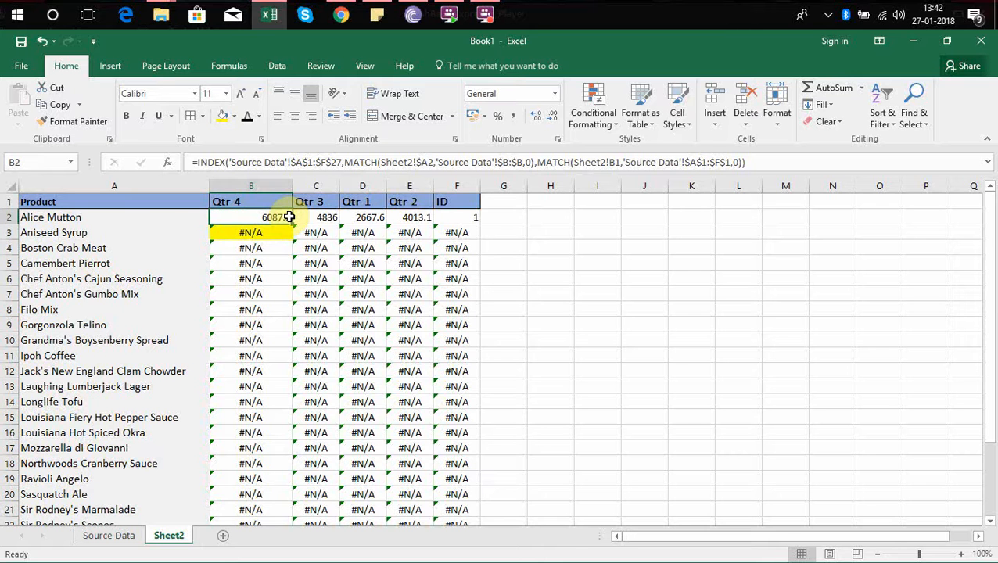
{"action": "key", "text": "Down"}
{"action": "key", "text": "Up"}
{"action": "key", "text": "Up"}
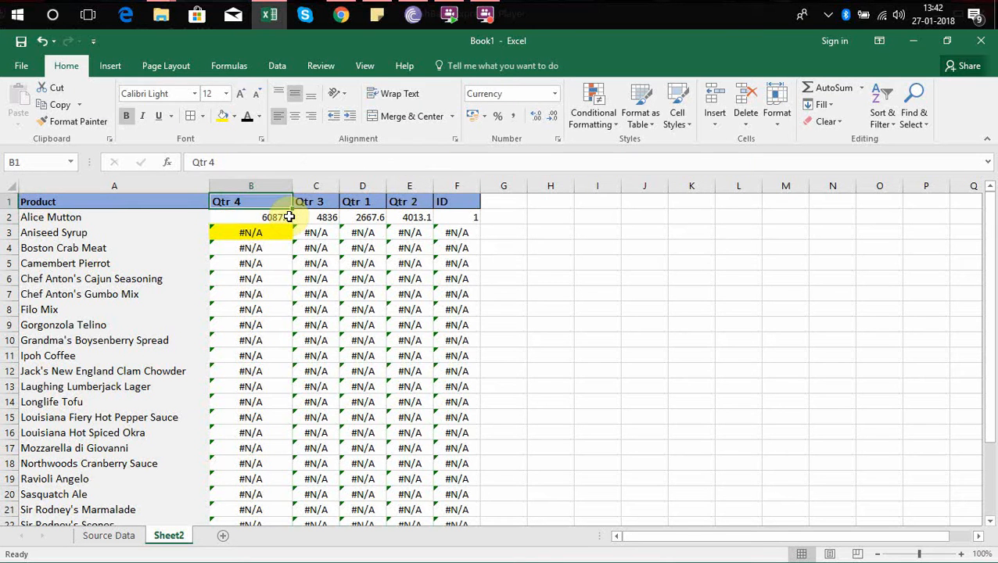
{"action": "key", "text": "Down"}
{"action": "key", "text": "Down"}
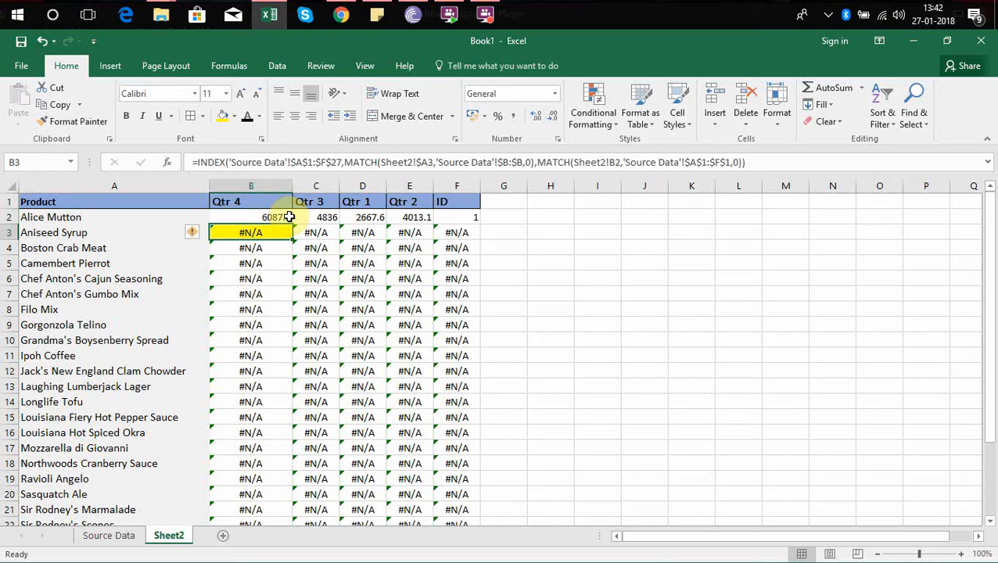
Lock the header row in B2's column MATCH by changing its lookup value to Sheet2!B$1.
{"action": "key", "text": "Up"}
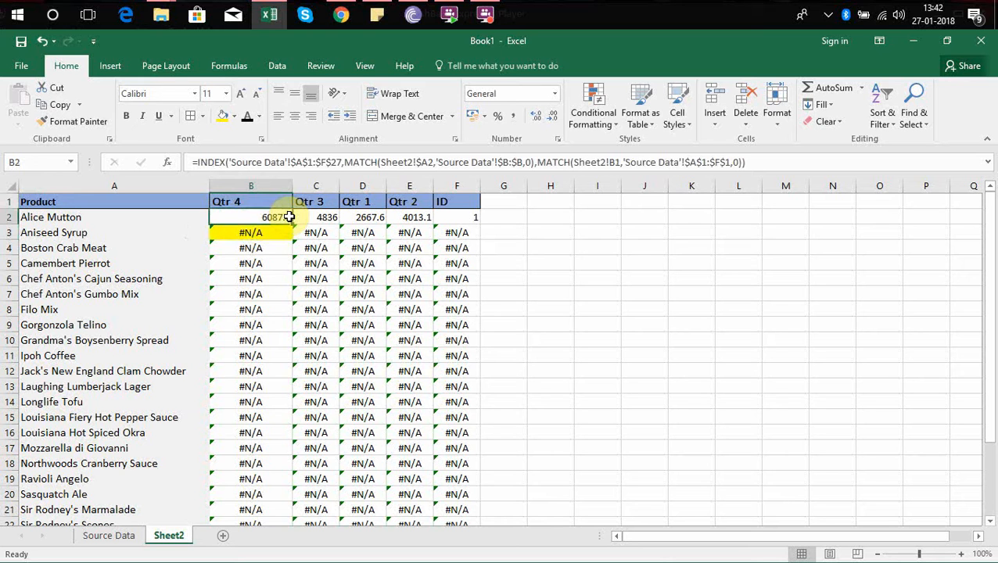
{"action": "left_click", "coordinate": [617, 162]}
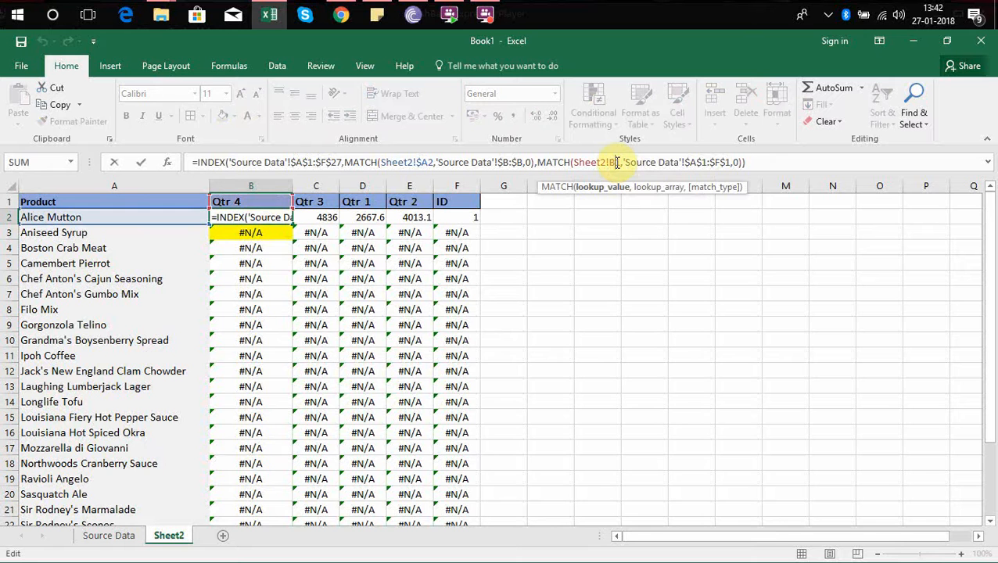
{"action": "key", "text": "F4"}
{"action": "key", "text": "F4"}
{"action": "key", "text": "Return"}
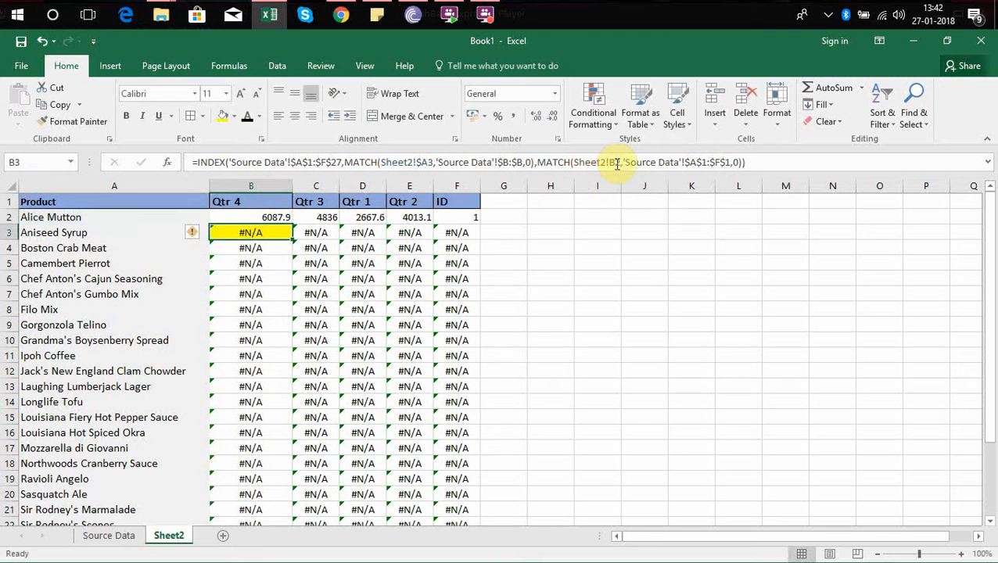
Fill the corrected B2 formula across to column F and down to the Grand Total row.
{"action": "left_click", "coordinate": [286, 216]}
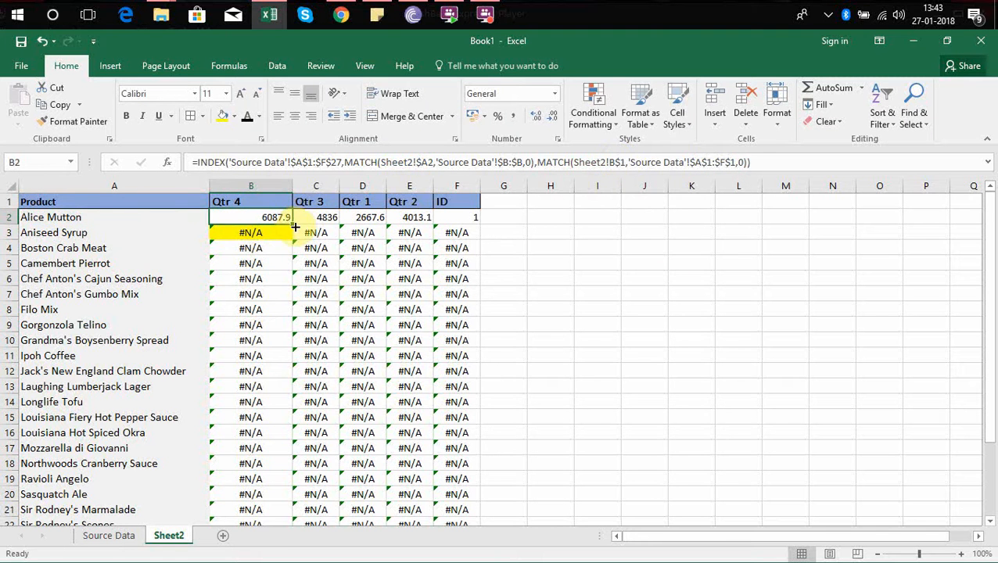
{"action": "left_click_drag", "start_coordinate": [295, 227], "coordinate": [470, 229]}
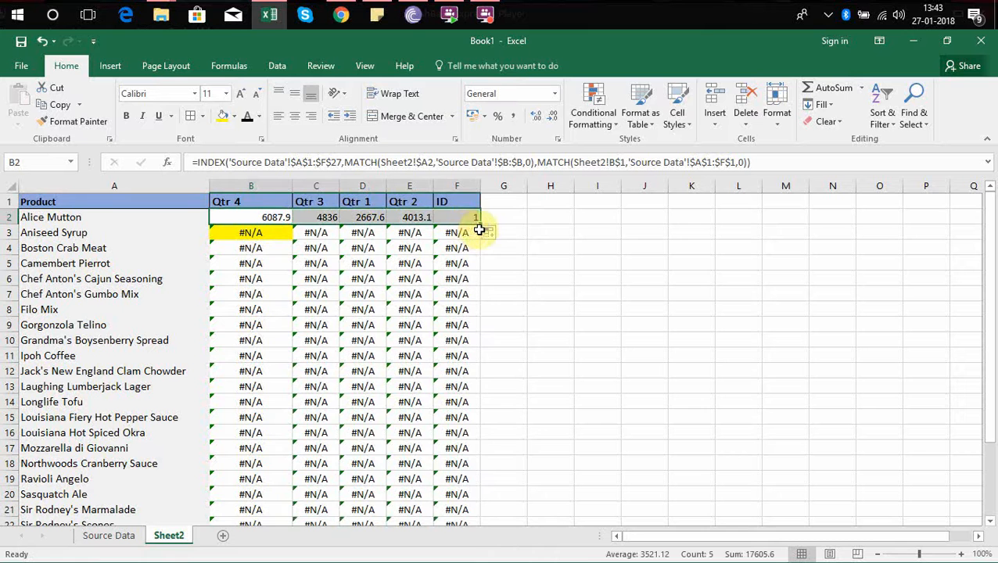
{"action": "double_click", "coordinate": [478, 225]}
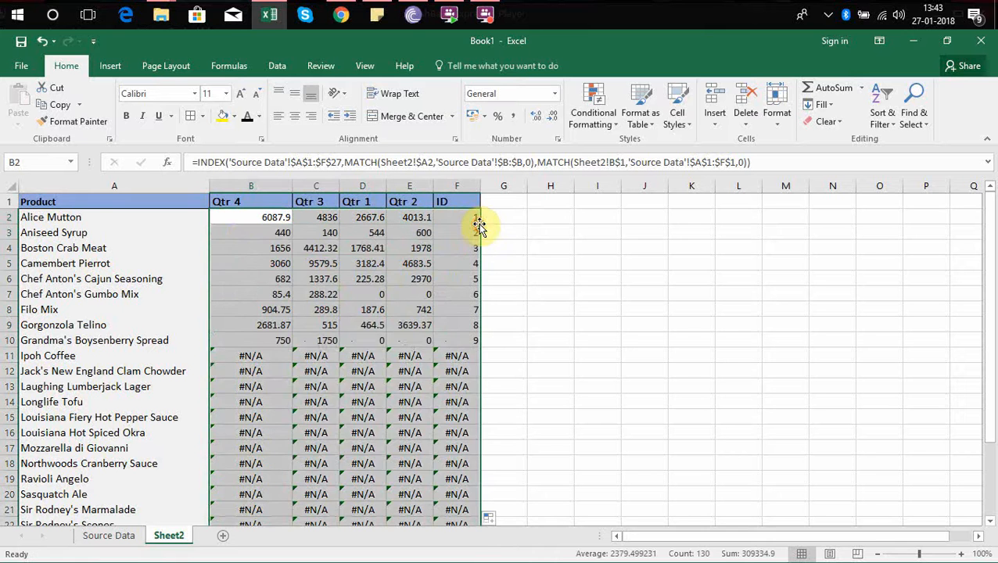
Review the filled lookup results across Sheet2, from the first product rows down to the end of the list.
{"action": "left_click", "coordinate": [246, 228]}
{"action": "key", "text": "Down"}
{"action": "key", "text": "Right"}
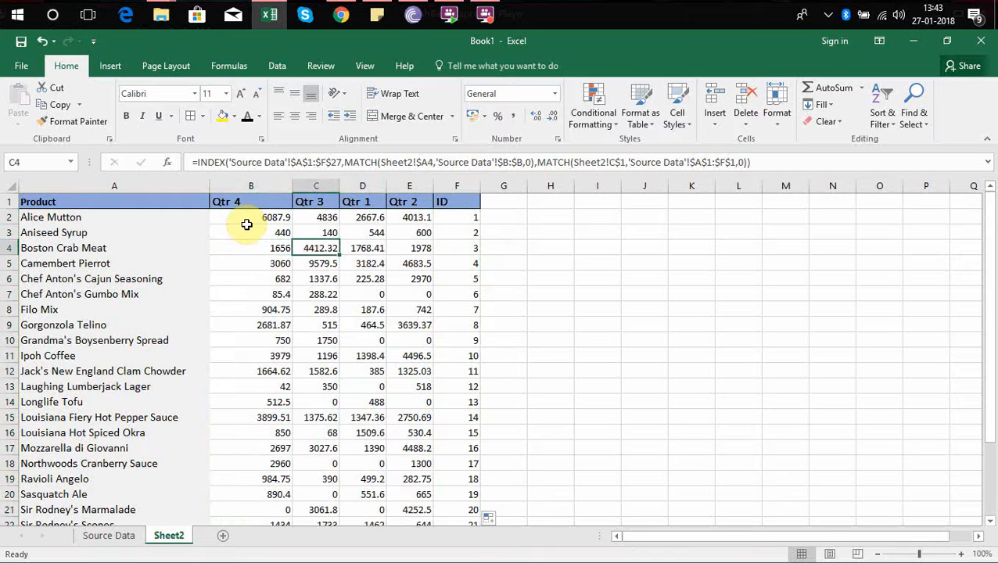
{"action": "key", "text": "Left"}
{"action": "key", "text": "Up"}
{"action": "key", "text": "Down"}
{"action": "key", "text": "Left"}
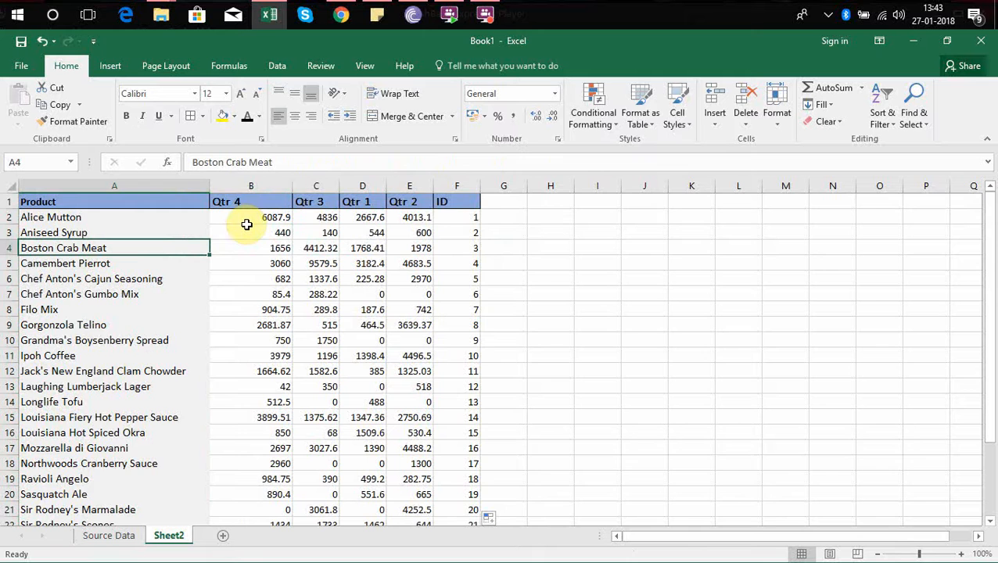
{"action": "key", "text": "ctrl+Down"}
{"action": "key", "text": "Up"}
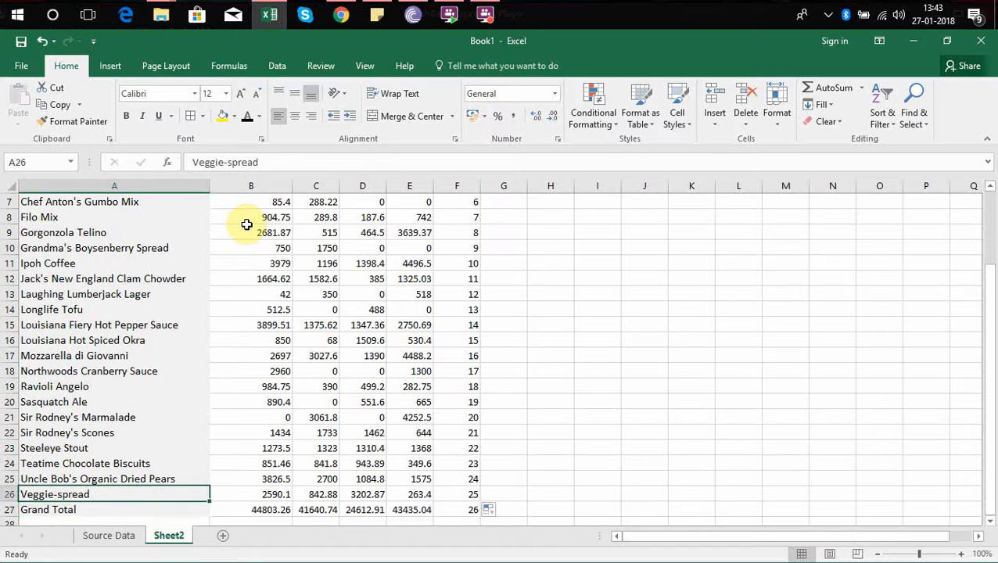
{"action": "key", "text": "Right"}
{"action": "key", "text": "Left"}
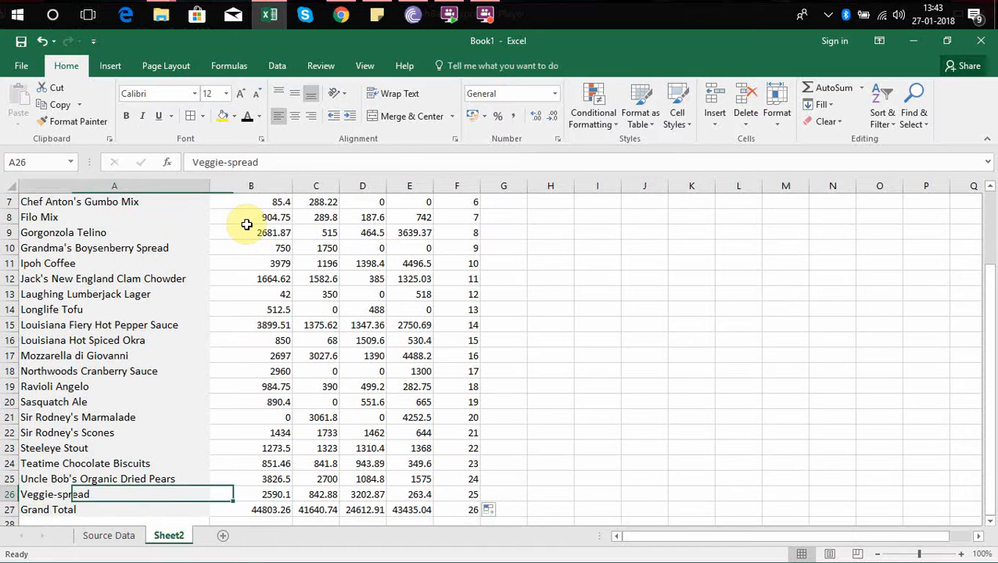
{"action": "key", "text": "Up"}
{"action": "key", "text": "Up"}
{"action": "key", "text": "Up"}
{"action": "key", "text": "Up"}
{"action": "key", "text": "Up"}
{"action": "key", "text": "Up"}
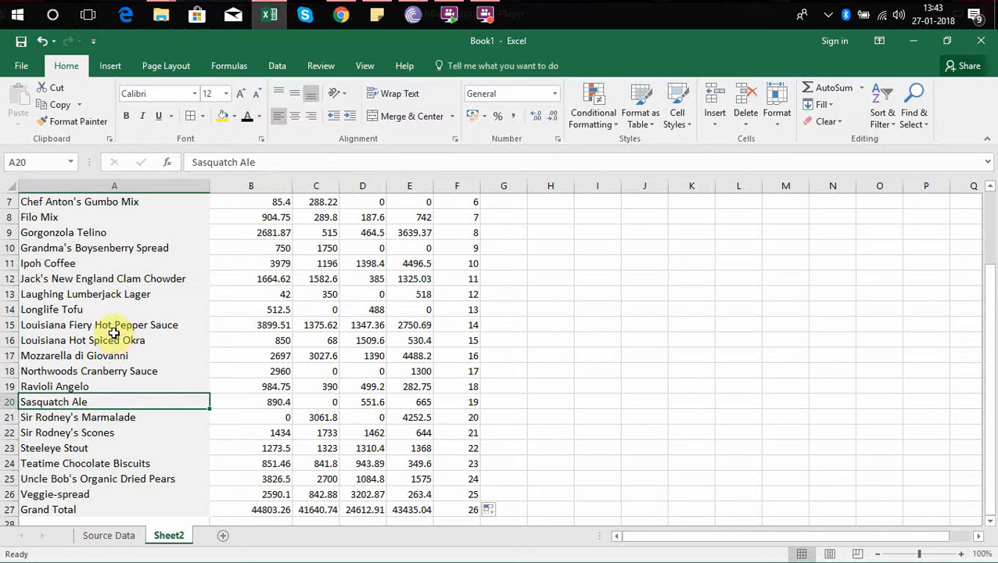
Highlight the Northwoods Cranberry Sauce cell A18 in yellow.
{"action": "left_click", "coordinate": [139, 371]}
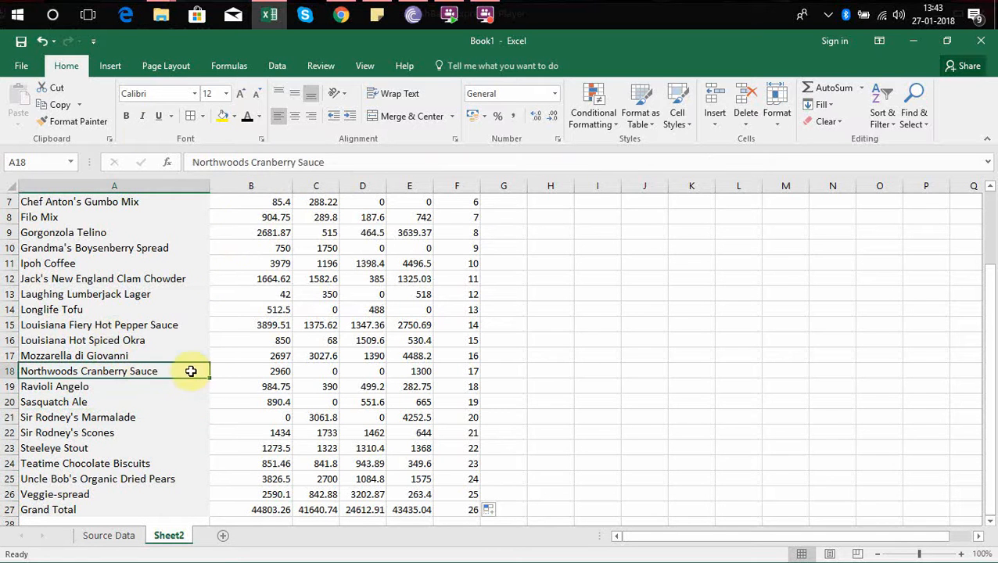
{"action": "left_click", "coordinate": [234, 116]}
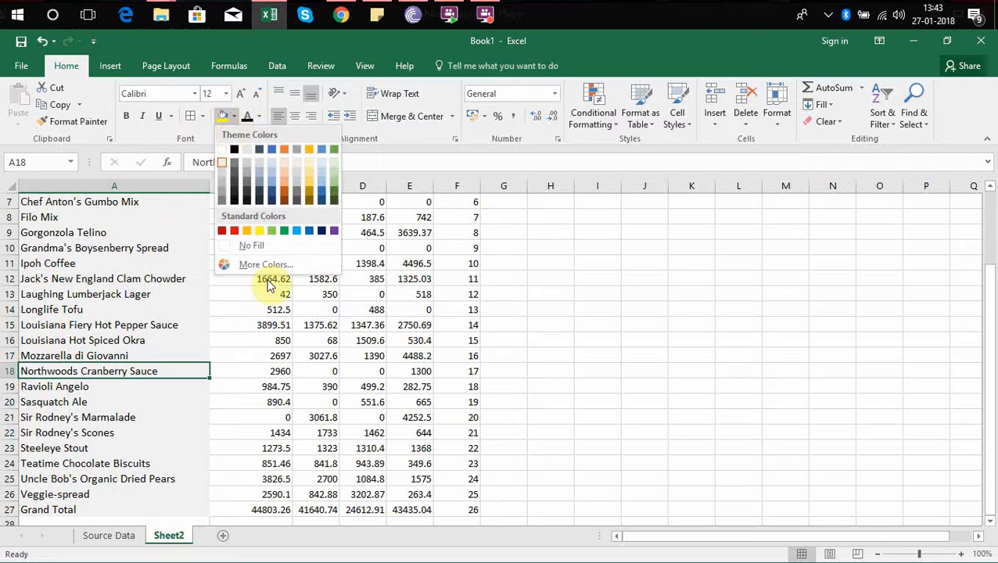
{"action": "left_click", "coordinate": [258, 231]}
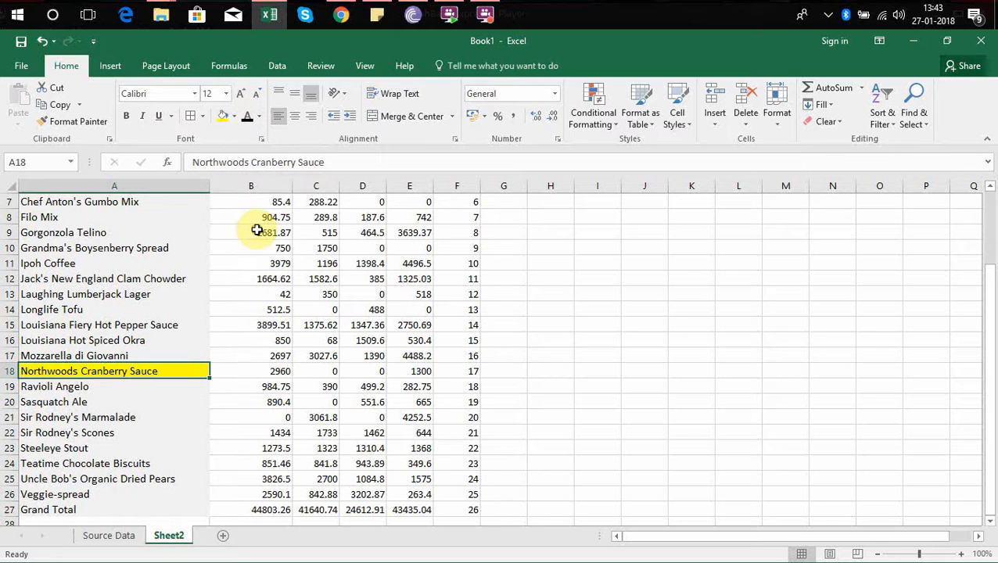
Examine the Qtr 4 formula and result in B18 for Northwoods Cranberry Sauce, along with the rows above it.
{"action": "left_click", "coordinate": [274, 373]}
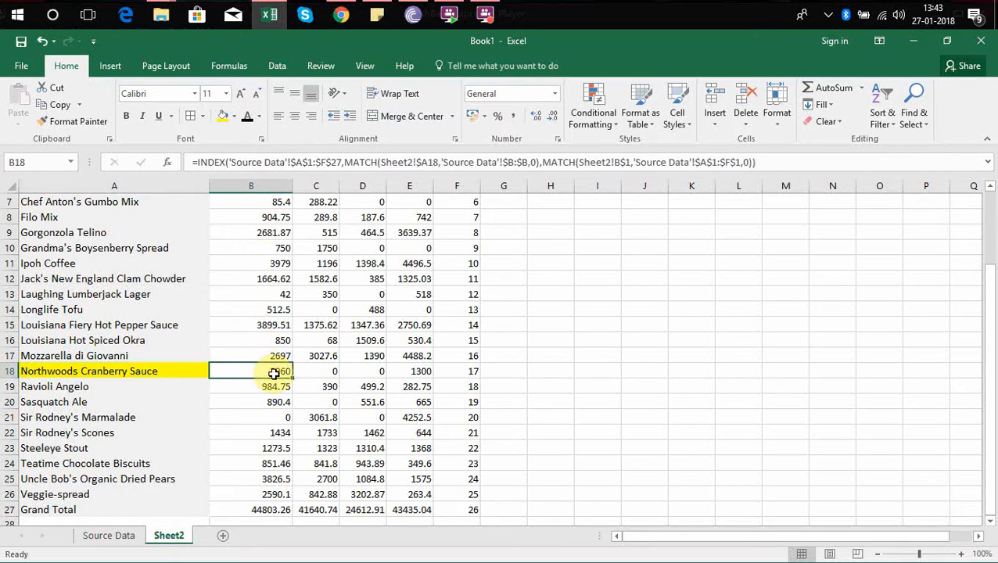
{"action": "key", "text": "ctrl+Up"}
{"action": "key", "text": "Down"}
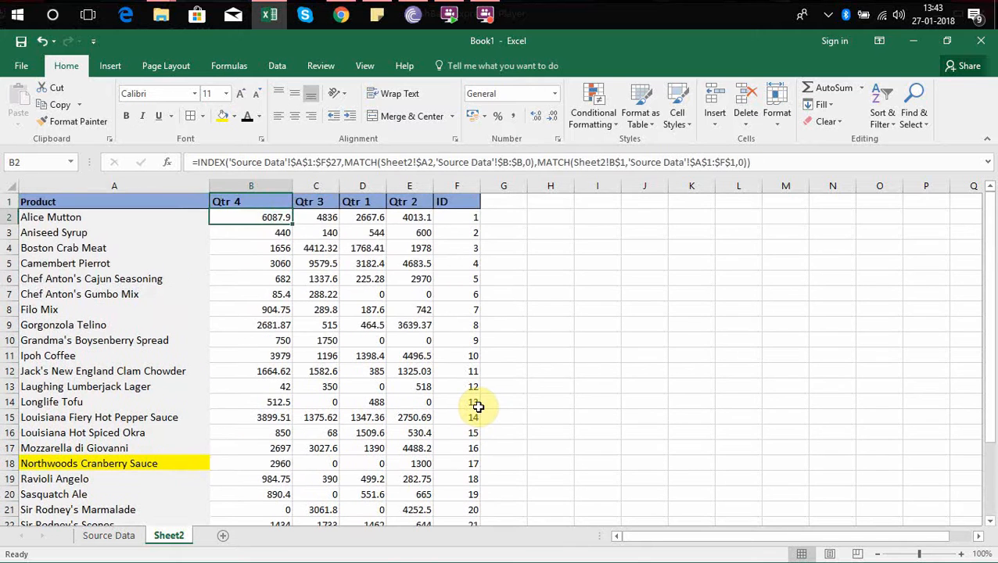
{"action": "key", "text": "Down"}
{"action": "key", "text": "Down"}
{"action": "key", "text": "Down"}
{"action": "key", "text": "Down"}
{"action": "key", "text": "Down"}
{"action": "key", "text": "Down"}
{"action": "key", "text": "Down"}
{"action": "key", "text": "Down"}
{"action": "key", "text": "Down"}
{"action": "key", "text": "Down"}
{"action": "key", "text": "Down"}
{"action": "key", "text": "Down"}
{"action": "key", "text": "Down"}
{"action": "key", "text": "Down"}
{"action": "key", "text": "Down"}
{"action": "key", "text": "Down"}
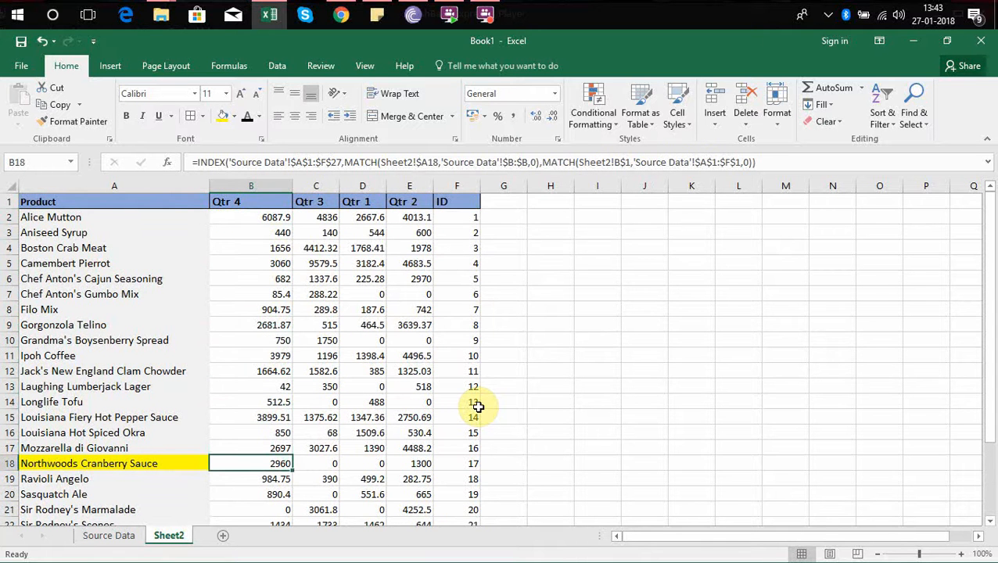
Check the Qtr 4 and Qtr 2 values for Northwoods Cranberry Sauce in row 18 of Source Data.
{"action": "left_click", "coordinate": [124, 538]}
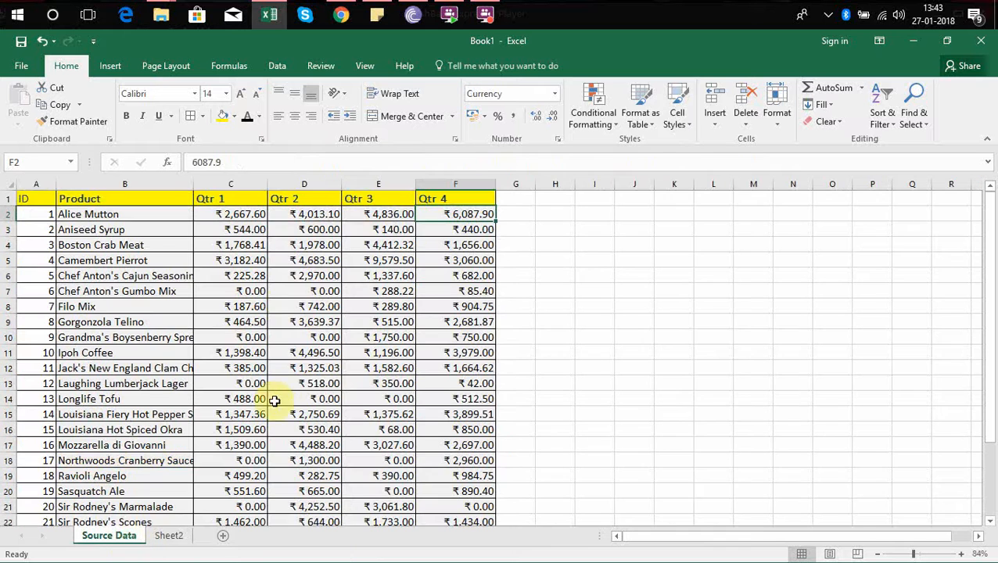
{"action": "left_click", "coordinate": [156, 461]}
{"action": "key", "text": "Right"}
{"action": "key", "text": "Right"}
{"action": "key", "text": "Right"}
{"action": "key", "text": "Right"}
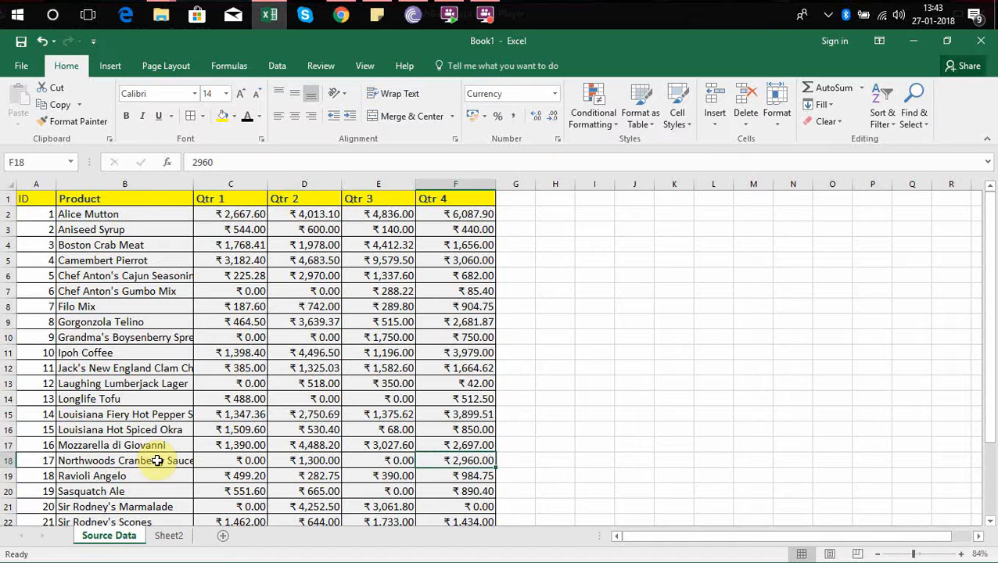
{"action": "left_click", "coordinate": [313, 460]}
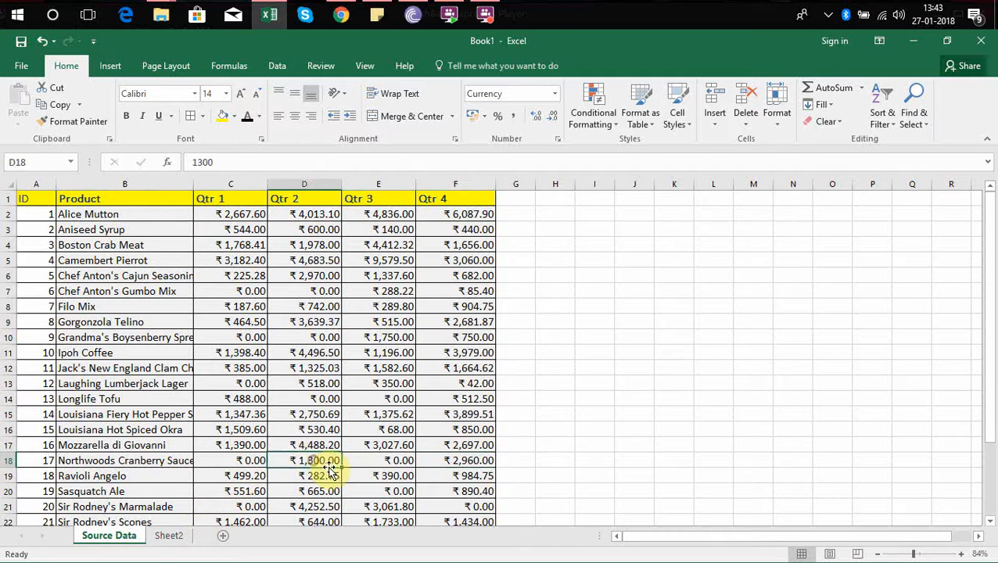
Highlight the Qtr 2 result for Northwoods Cranberry Sauce, cell E18 on Sheet2, in yellow.
{"action": "left_click", "coordinate": [169, 537]}
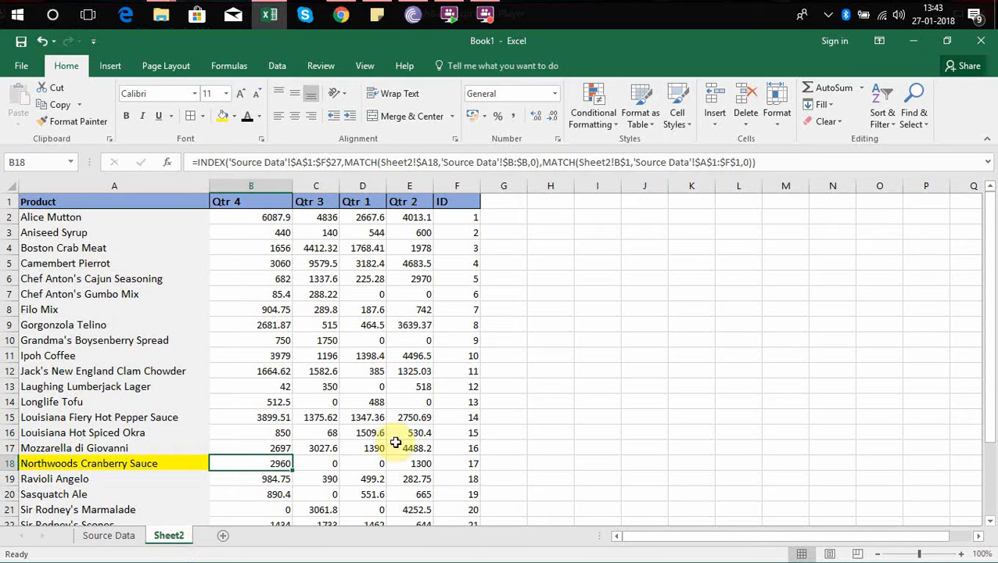
{"action": "key", "text": "Right"}
{"action": "key", "text": "Right"}
{"action": "key", "text": "Right"}
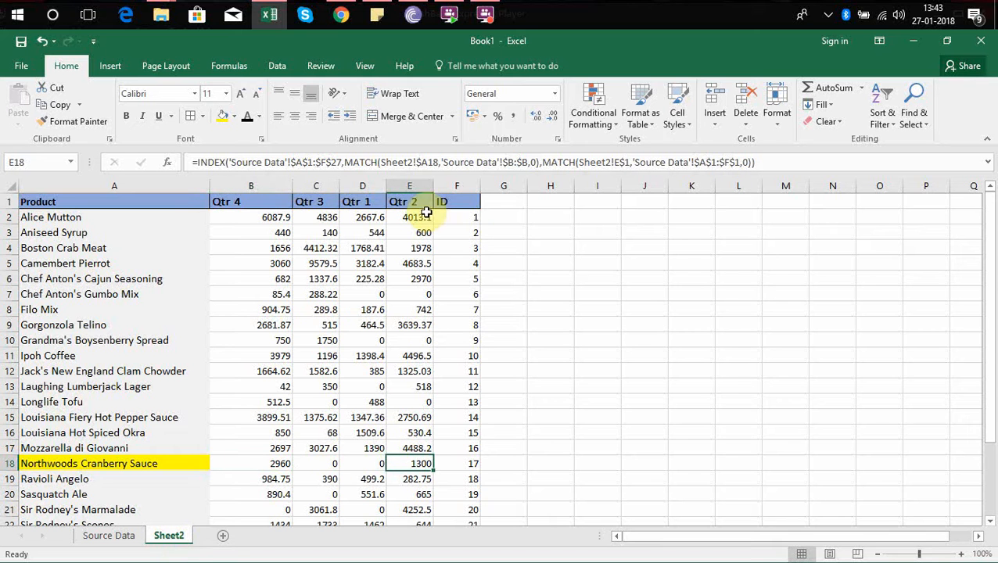
{"action": "left_click", "coordinate": [415, 203]}
{"action": "left_click", "coordinate": [420, 461]}
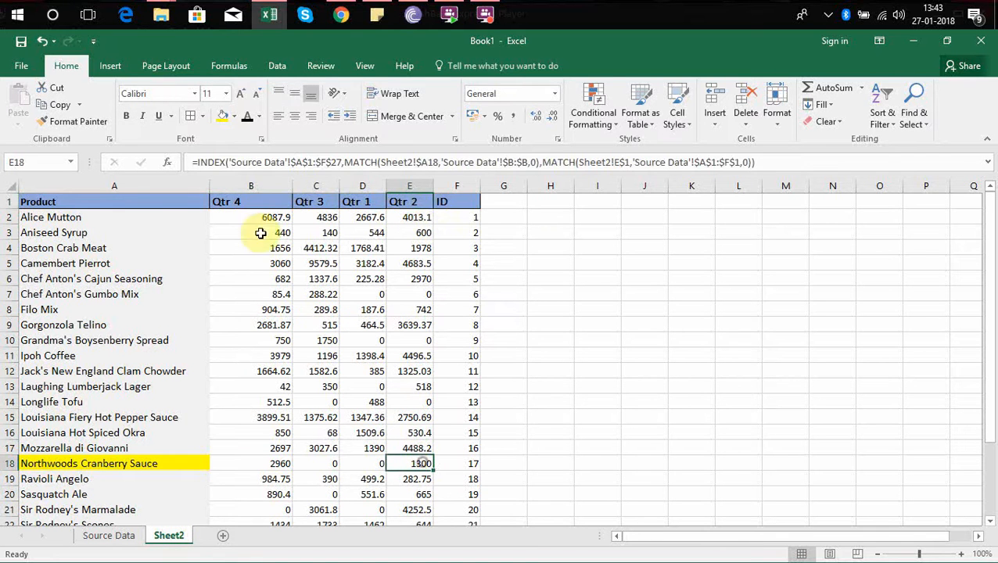
{"action": "left_click", "coordinate": [223, 115]}
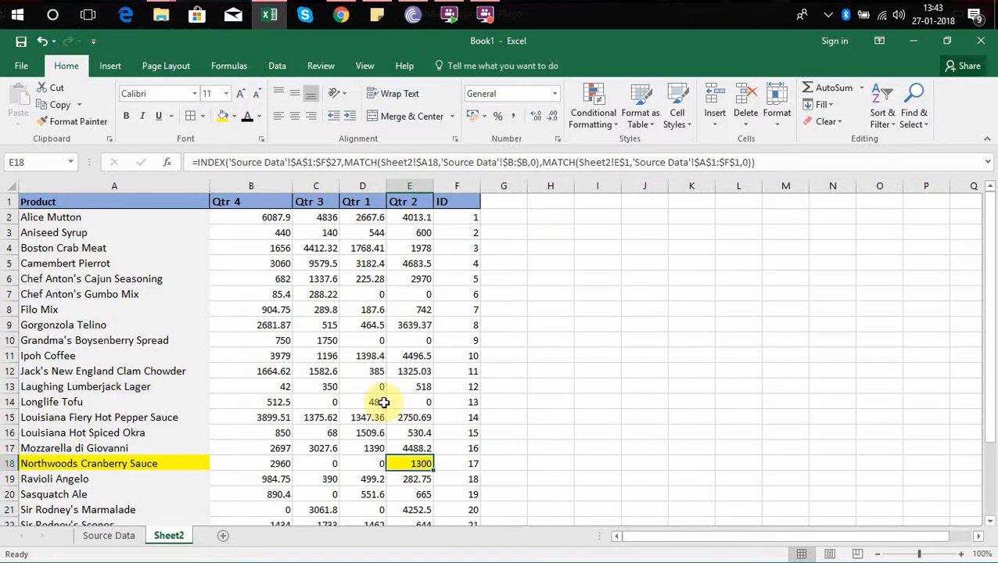
Review the Sheet2 product list down to the Grand Total row and back up to the header row.
{"action": "left_click", "coordinate": [383, 402]}
{"action": "left_click", "coordinate": [129, 490]}
{"action": "key", "text": "ctrl+Down"}
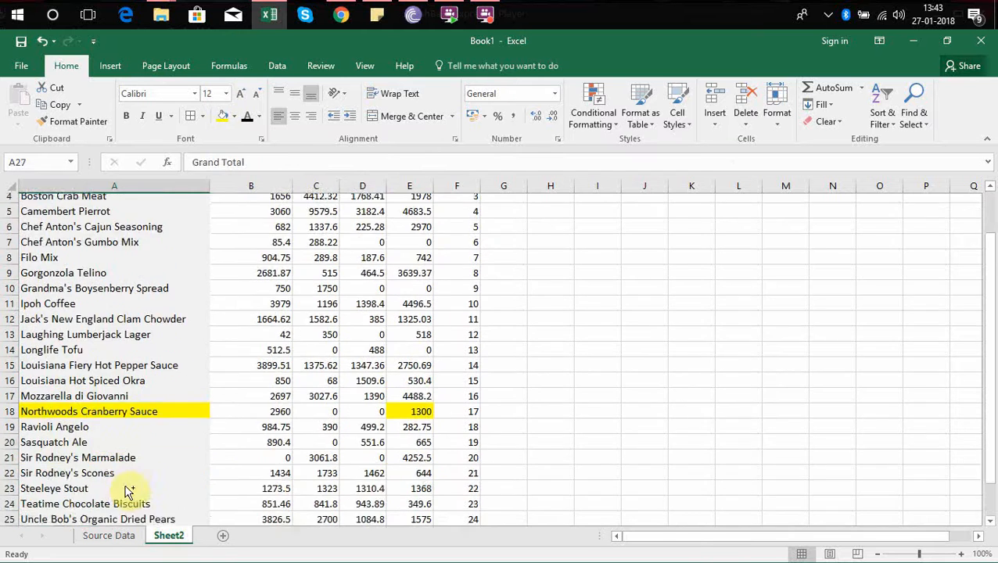
{"action": "key", "text": "Down"}
{"action": "key", "text": "Down"}
{"action": "key", "text": "Down"}
{"action": "key", "text": "Up"}
{"action": "key", "text": "Up"}
{"action": "key", "text": "Up"}
{"action": "key", "text": "Up"}
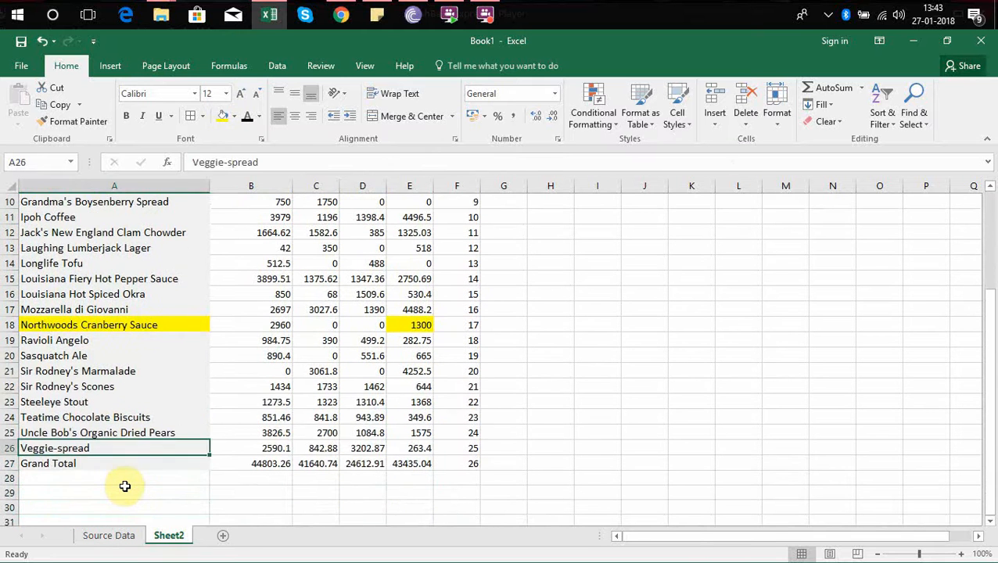
{"action": "key", "text": "Up"}
{"action": "key", "text": "Up"}
{"action": "key", "text": "ctrl+Up"}
{"action": "key", "text": "Down"}
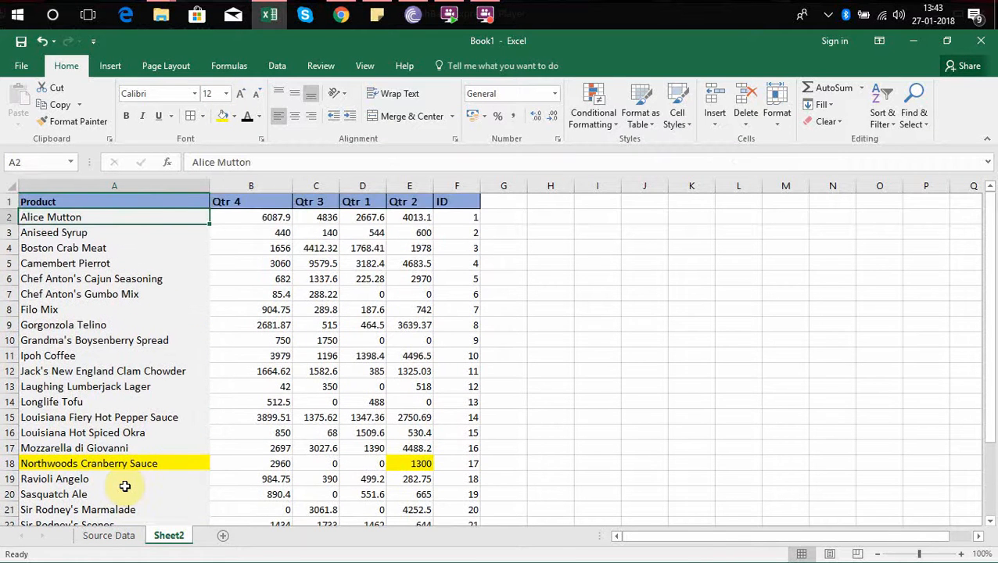
{"action": "key", "text": "Up"}
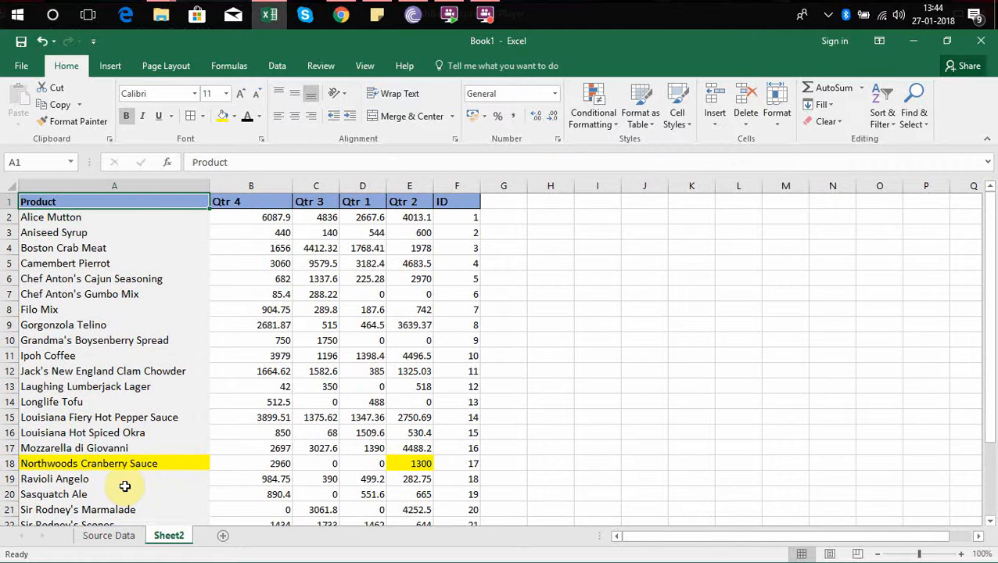
{"action": "key", "text": "Right"}
{"action": "key", "text": "Left"}
{"action": "key", "text": "ctrl+Down"}
{"action": "key", "text": "Down"}
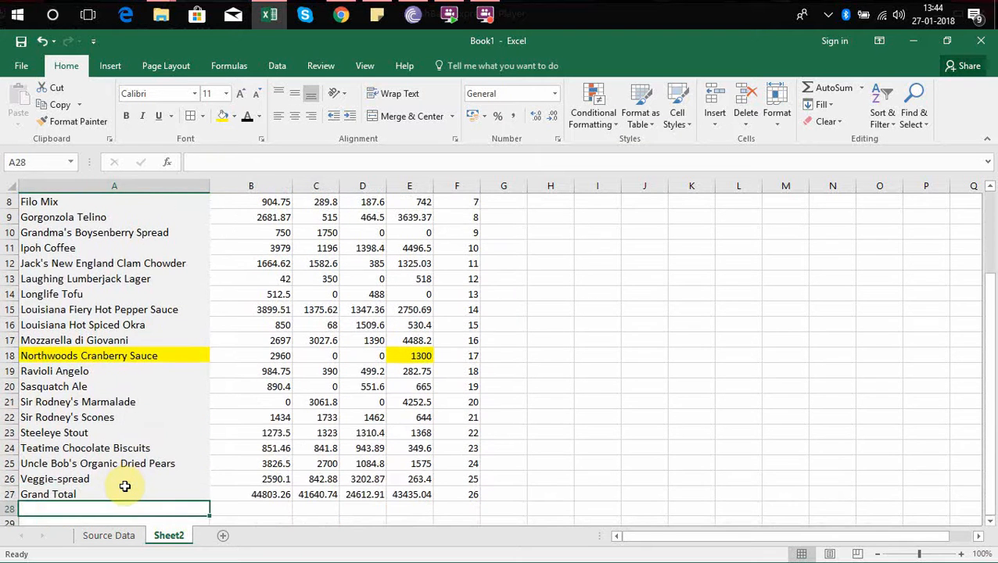
{"action": "key", "text": "Up"}
{"action": "key", "text": "ctrl+Up"}
Swap two quarter headers on Sheet2, making D1 read Qtr 2 and E1 read Qtr 1.
{"action": "key", "text": "Right"}
{"action": "key", "text": "Right"}
{"action": "key", "text": "Right"}
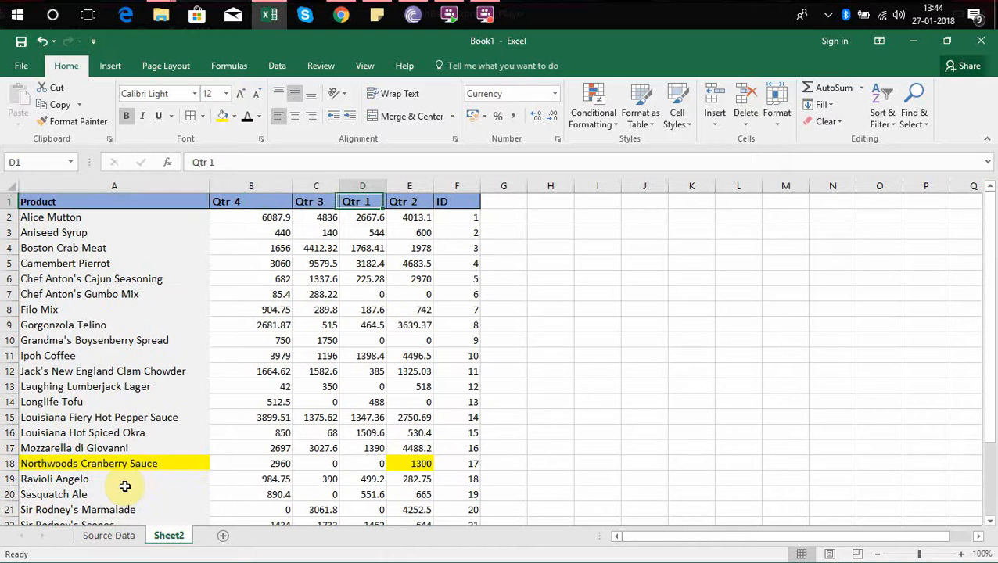
{"action": "double_click", "coordinate": [376, 202]}
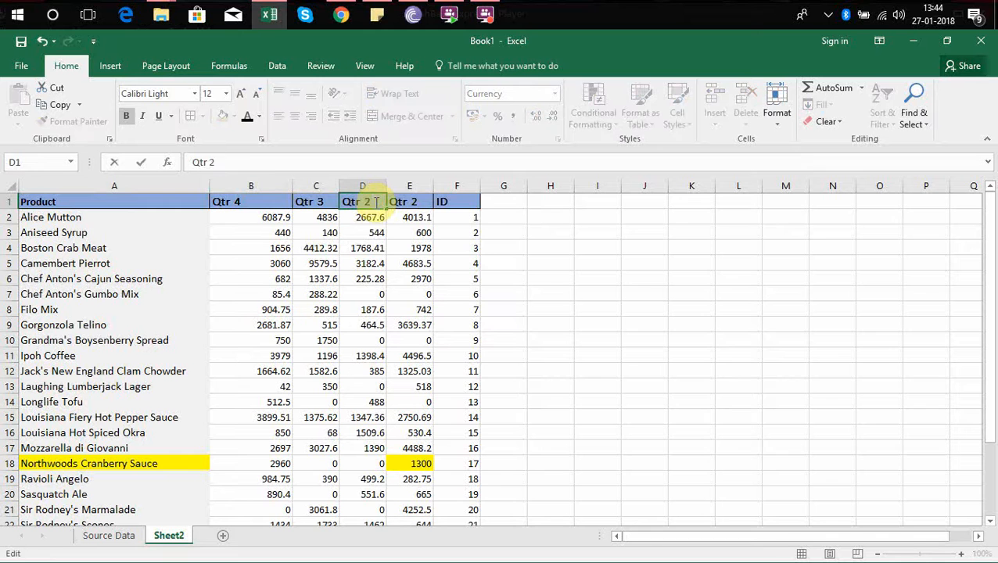
{"action": "type", "text": "2"}
{"action": "key", "text": "Return"}
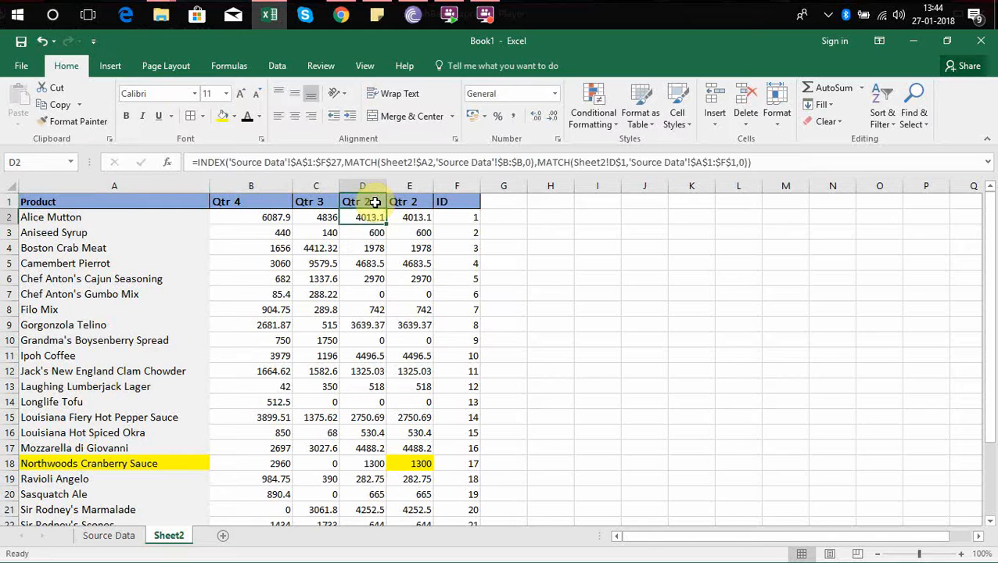
{"action": "double_click", "coordinate": [422, 201]}
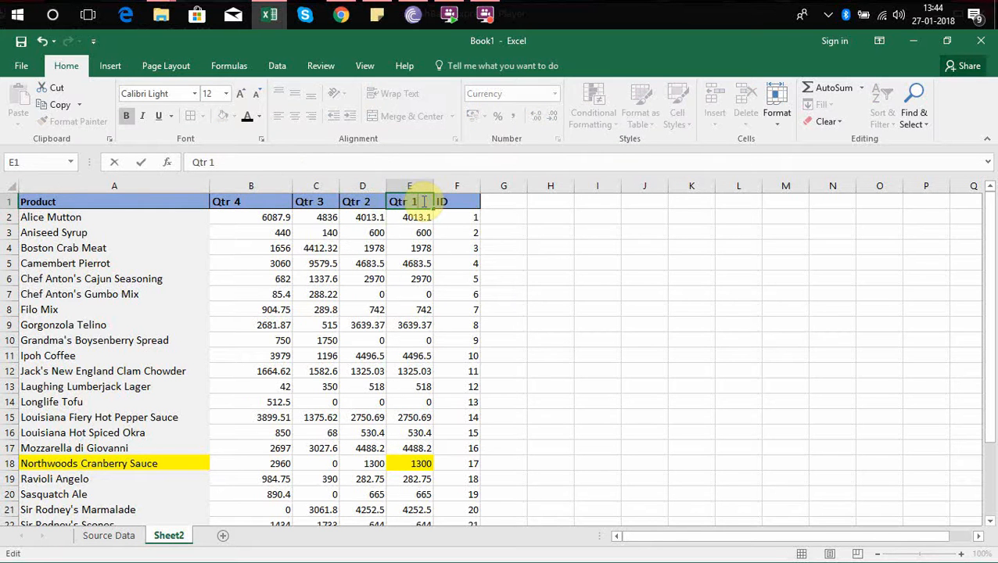
{"action": "type", "text": "1"}
{"action": "key", "text": "Return"}
{"action": "key", "text": "Left"}
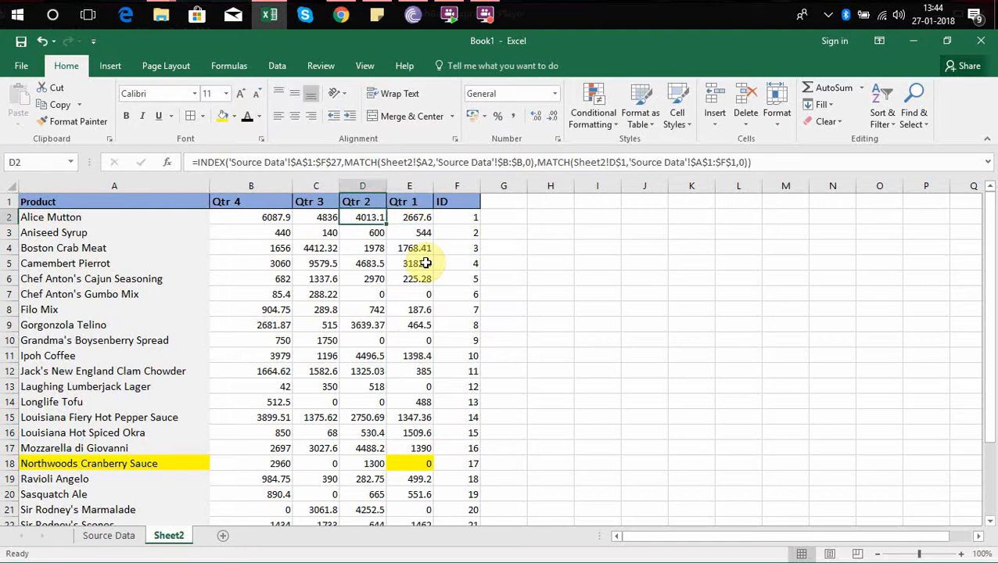
Change the header in B1 to Qtr 3 and the header in C1 to Qtr 4.
{"action": "double_click", "coordinate": [261, 201]}
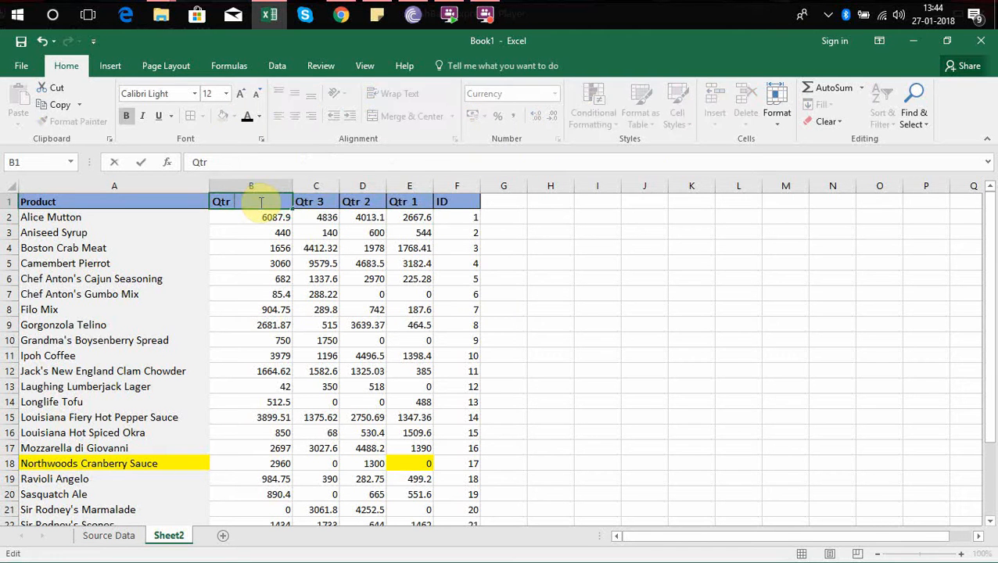
{"action": "type", "text": "3"}
{"action": "key", "text": "Return"}
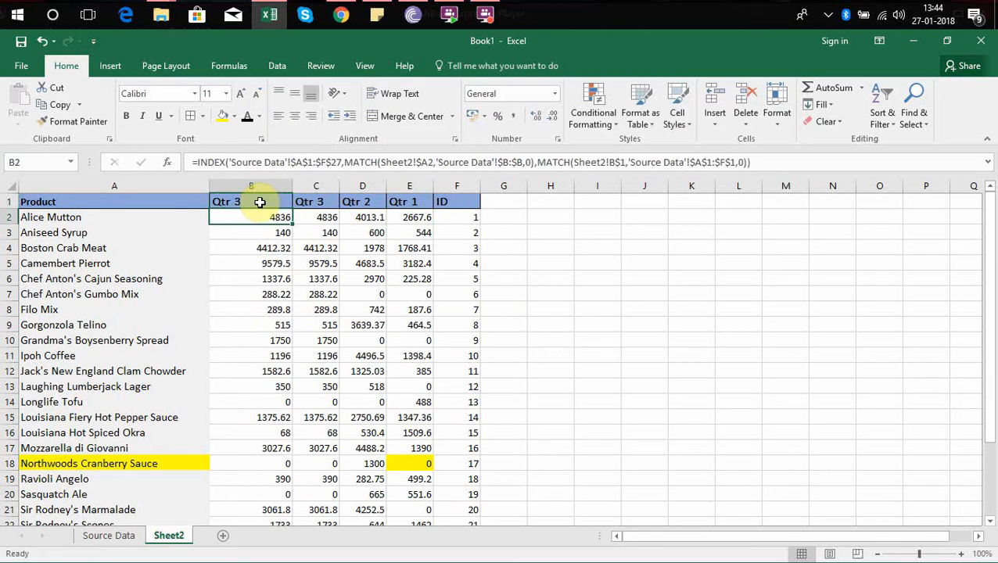
{"action": "left_click", "coordinate": [277, 263]}
{"action": "left_click", "coordinate": [274, 219]}
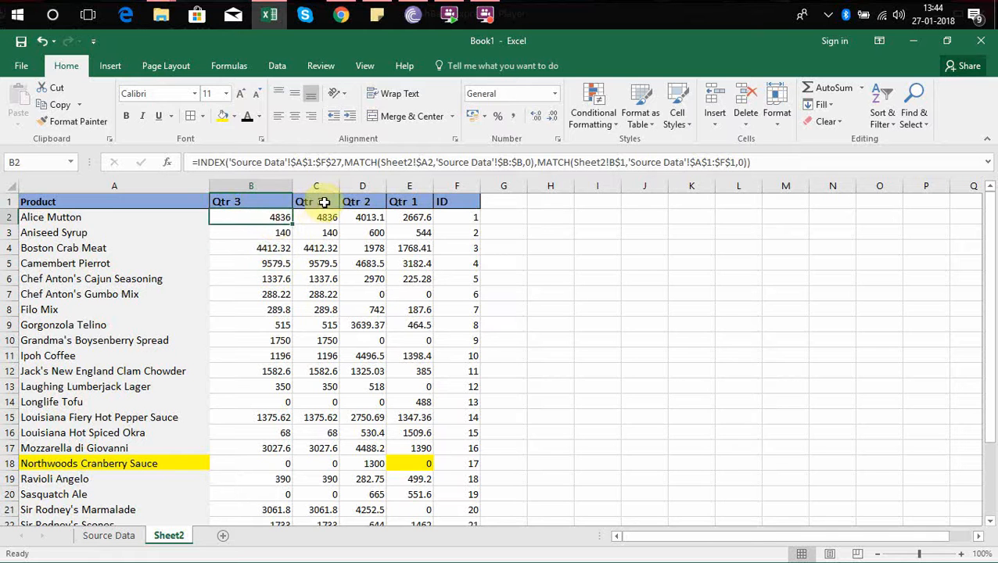
{"action": "double_click", "coordinate": [325, 202]}
{"action": "key", "text": "BackSpace"}
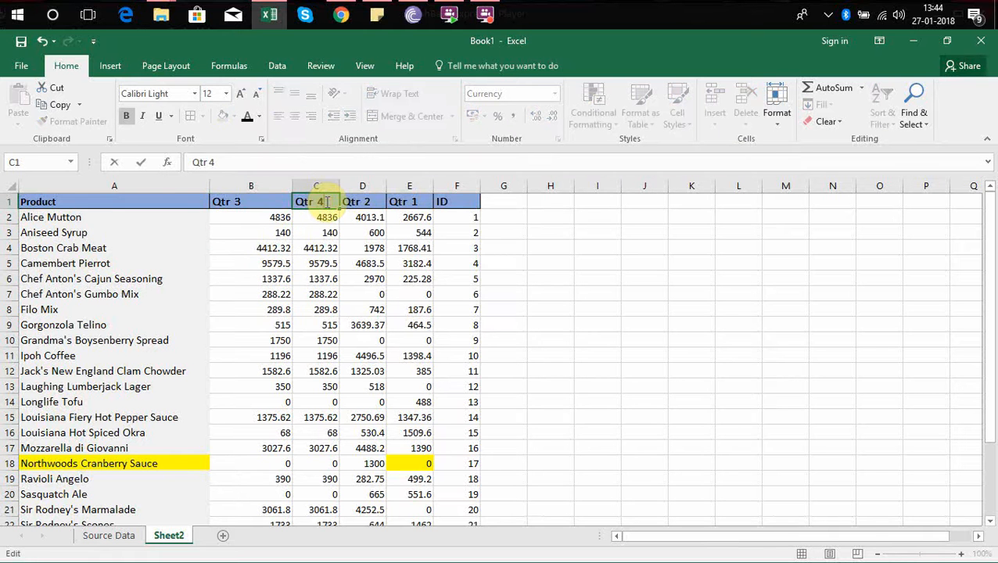
{"action": "key", "text": "Return"}
{"action": "key", "text": "Left"}
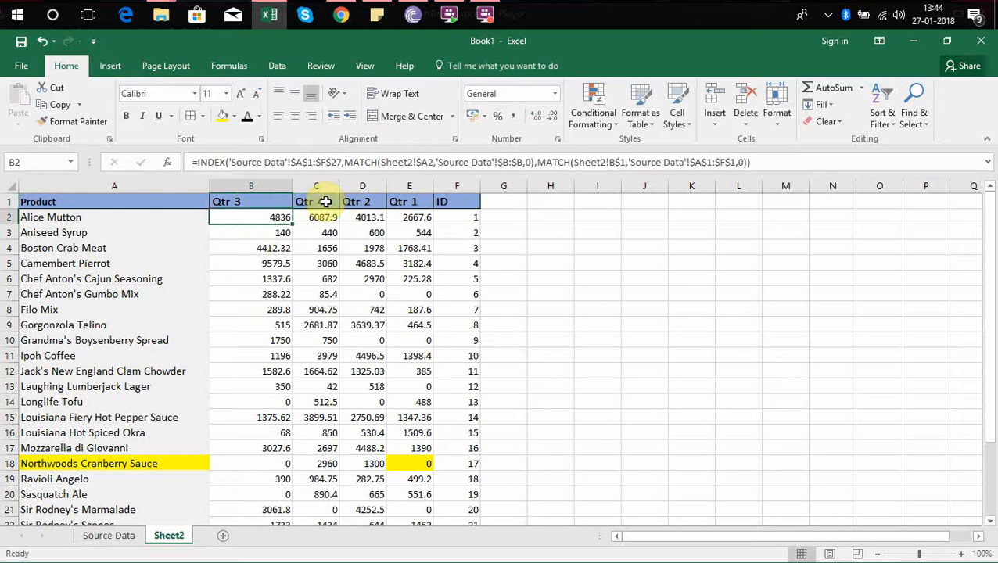
Compare Alice Mutton's Qtr 3 result in B2 with cell E2 of Source Data, returning to Sheet2.
{"action": "key", "text": "Up"}
{"action": "key", "text": "Down"}
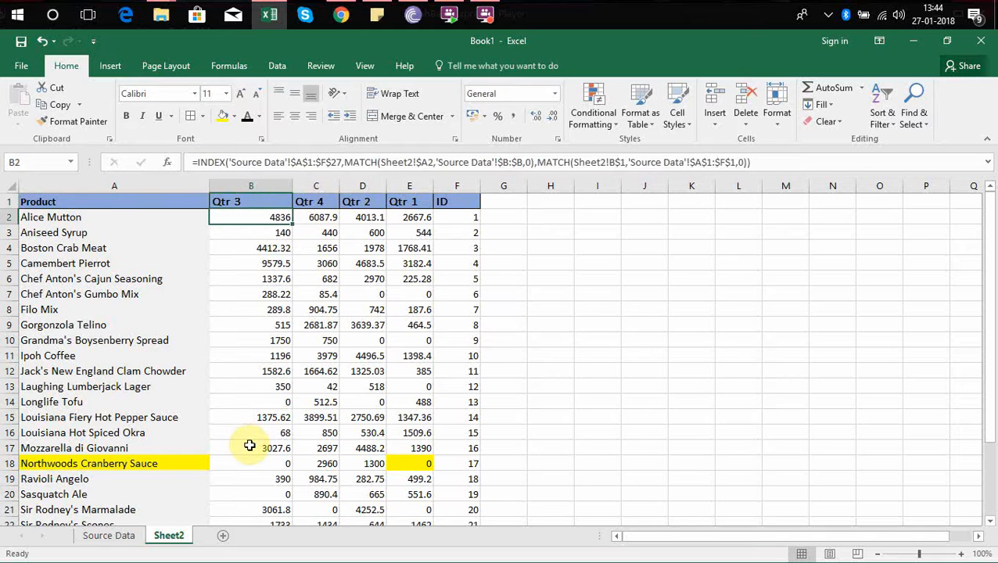
{"action": "key", "text": "Left"}
{"action": "key", "text": "Right"}
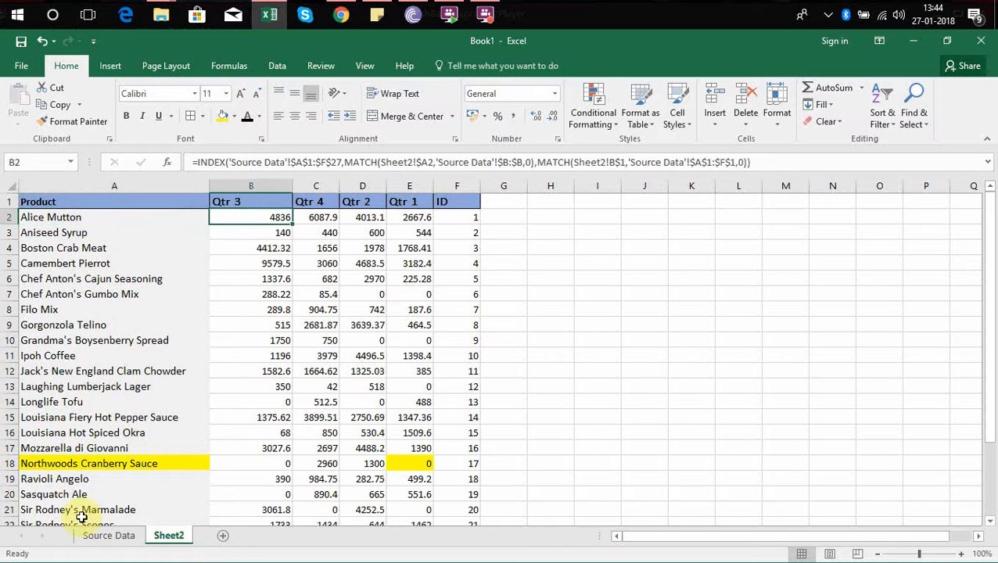
{"action": "left_click", "coordinate": [101, 536]}
{"action": "left_click", "coordinate": [387, 216]}
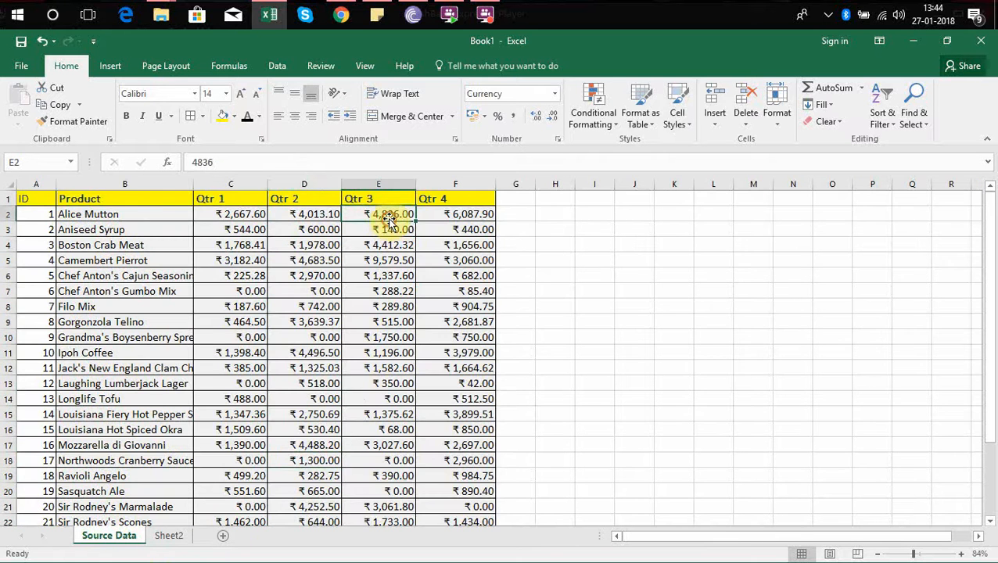
{"action": "left_click", "coordinate": [181, 534]}
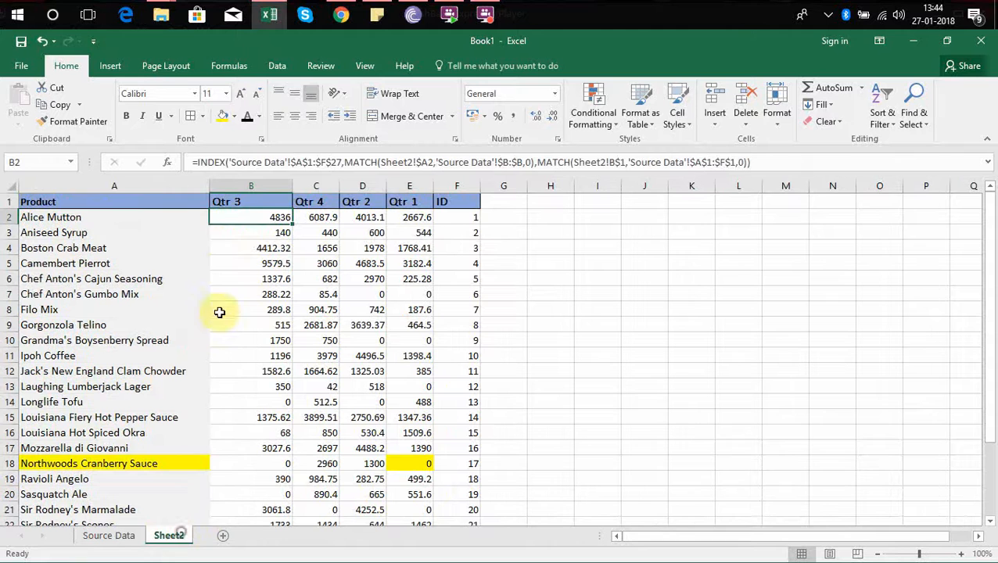
Examine the Sheet2 headers from Product to ID and the ID column down to the Grand Total row.
{"action": "left_click", "coordinate": [239, 201]}
{"action": "key", "text": "Down"}
{"action": "key", "text": "Left"}
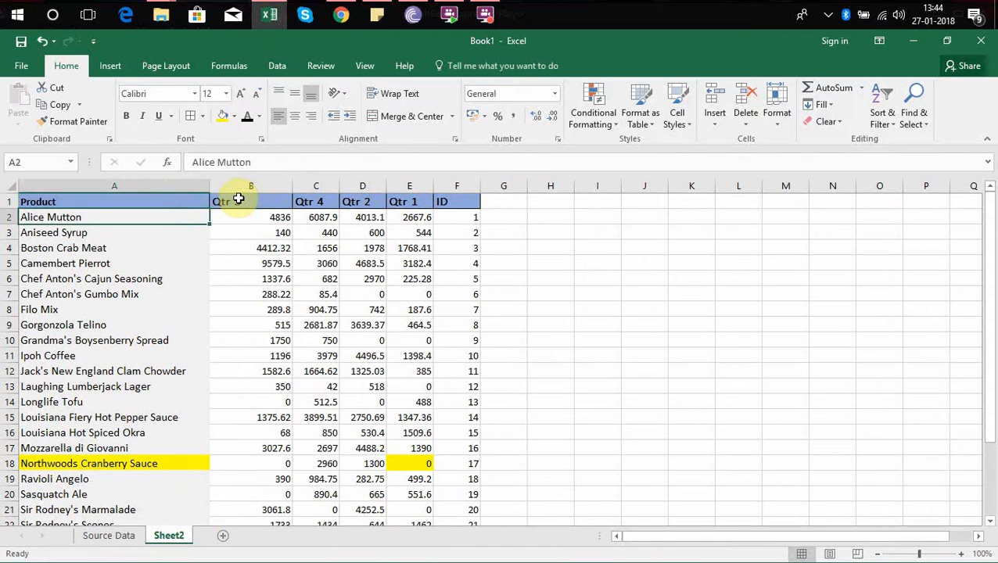
{"action": "key", "text": "Up"}
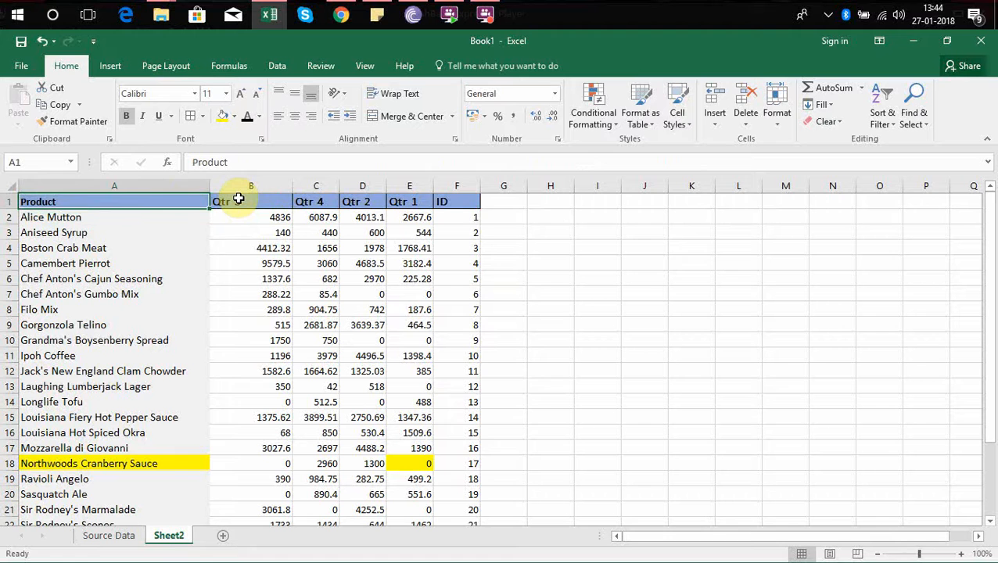
{"action": "key", "text": "Right"}
{"action": "key", "text": "Right"}
{"action": "key", "text": "Right"}
{"action": "key", "text": "Right"}
{"action": "key", "text": "Right"}
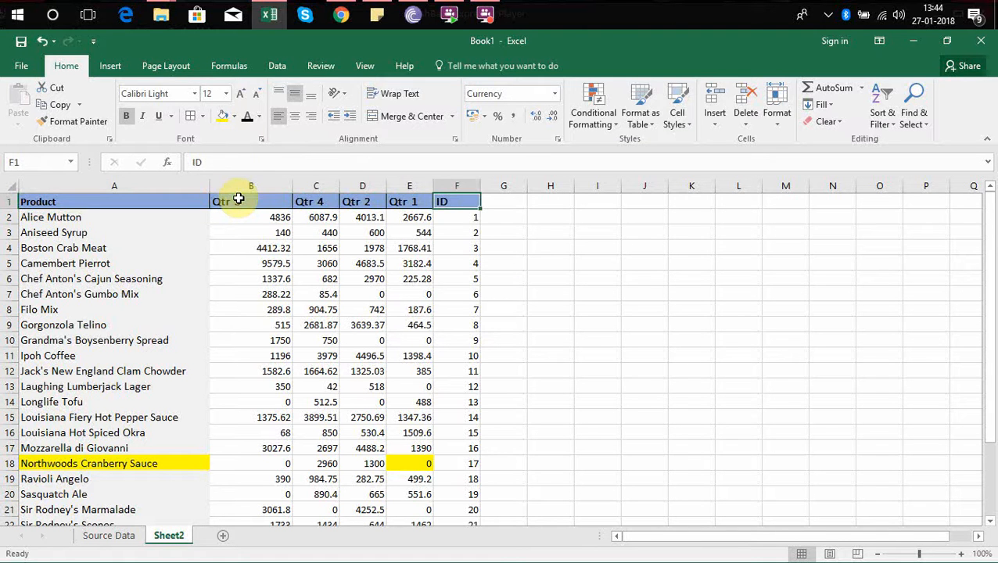
{"action": "key", "text": "Down"}
{"action": "key", "text": "ctrl+Down"}
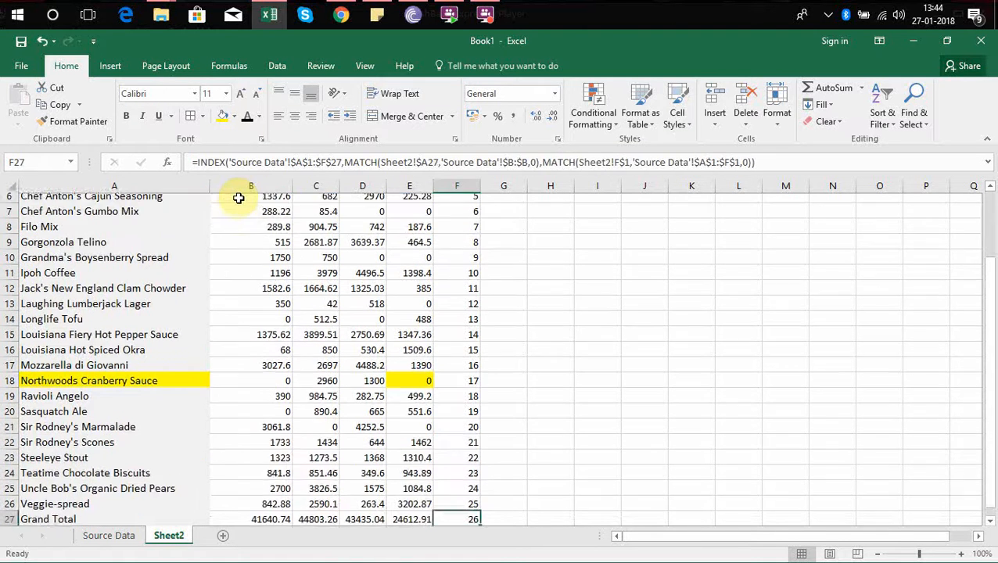
{"action": "key", "text": "Down"}
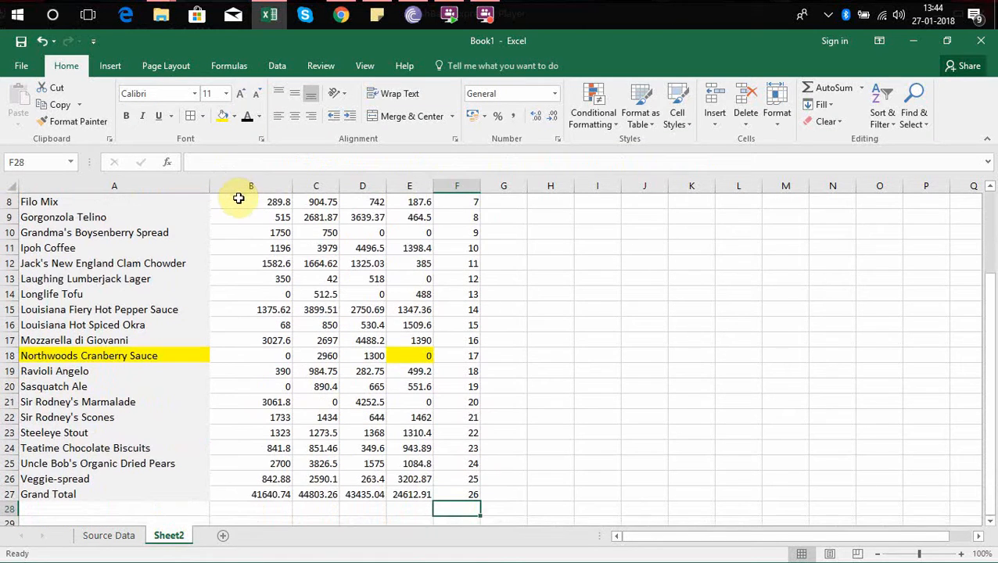
{"action": "key", "text": "Up"}
{"action": "key", "text": "ctrl+Up"}
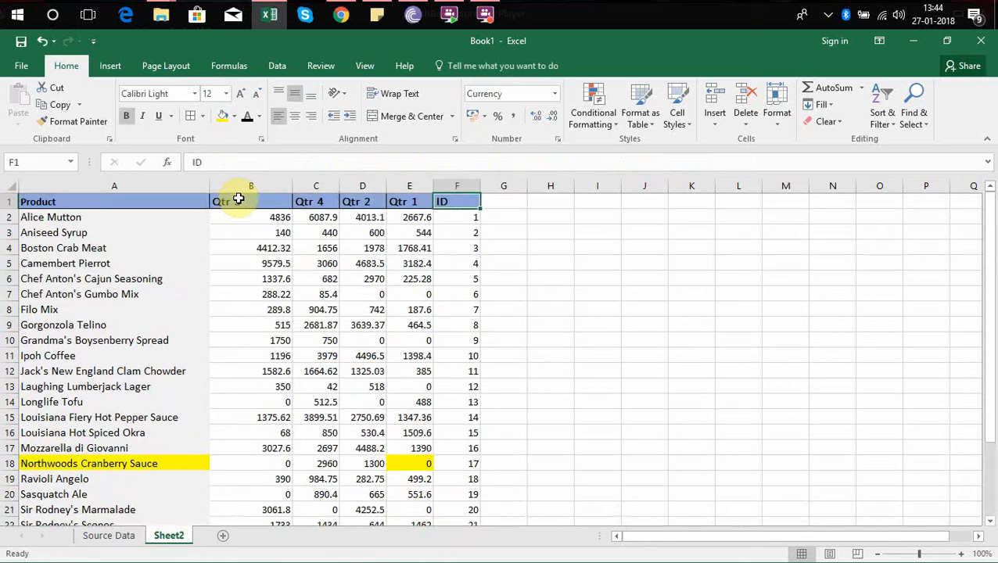
{"action": "key", "text": "Down"}
{"action": "key", "text": "Up"}
Add a Qtr 8 header in cell G1 of the Source Data sheet.
{"action": "left_click", "coordinate": [111, 538]}
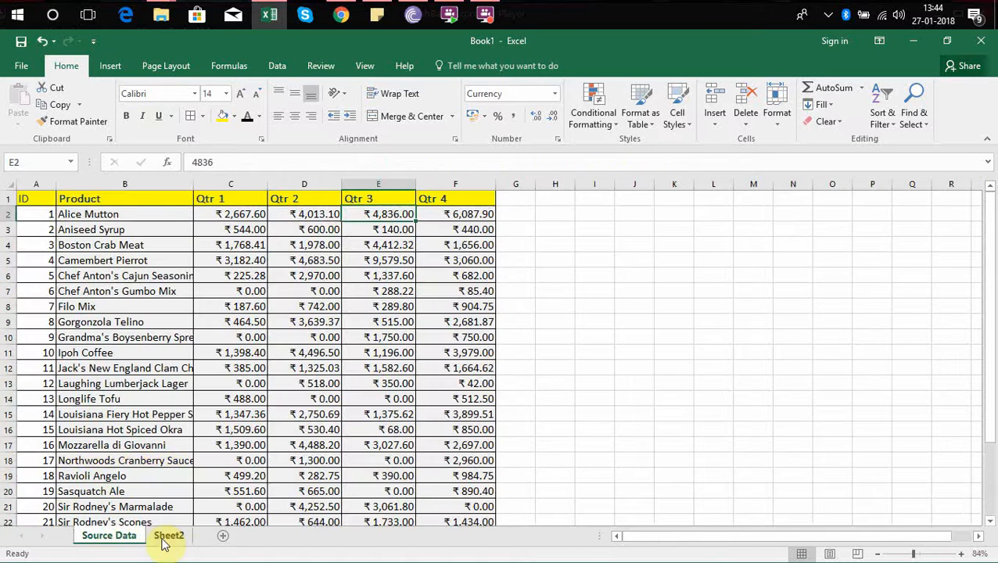
{"action": "left_click", "coordinate": [524, 199]}
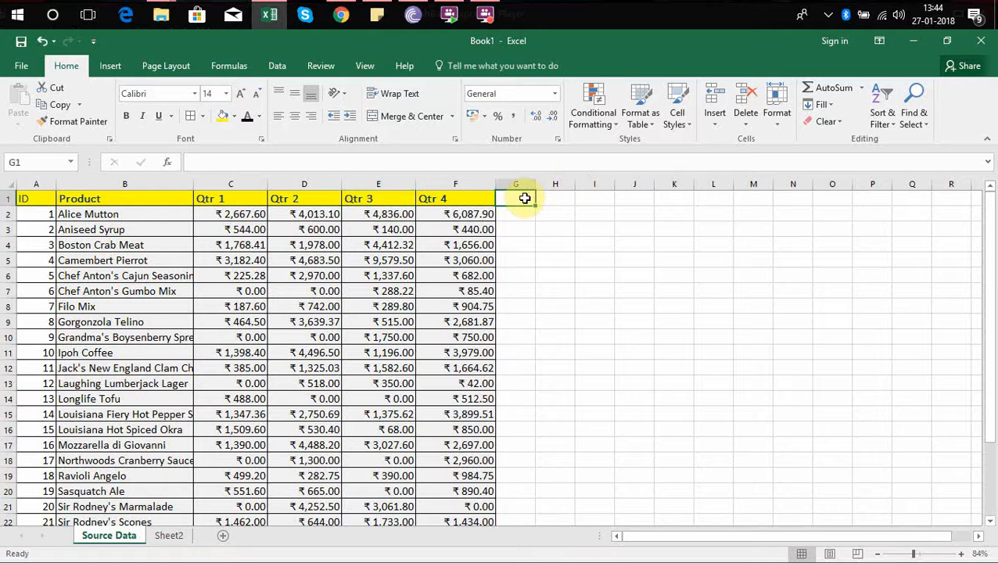
{"action": "type", "text": "Qtr 8"}
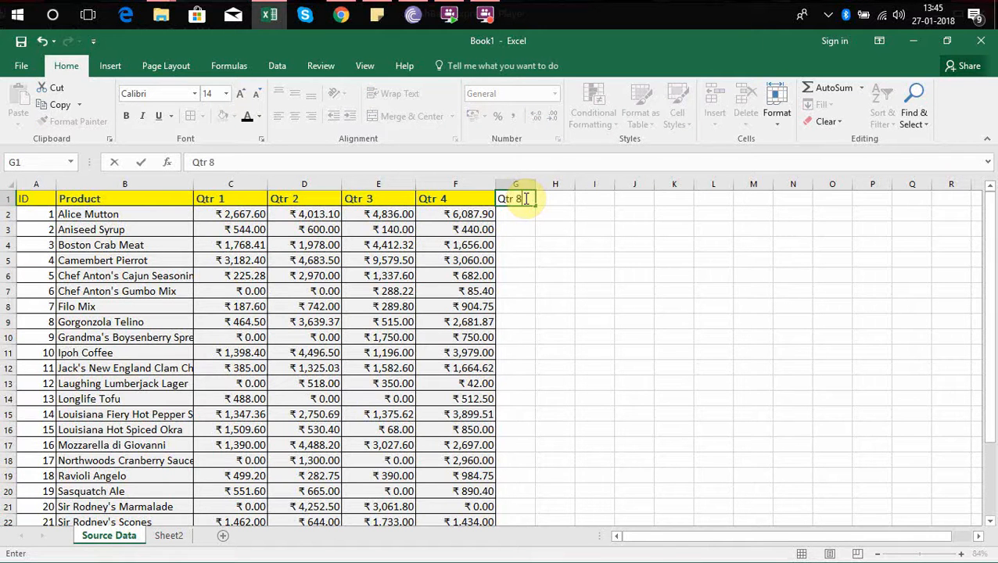
{"action": "key", "text": "Return"}
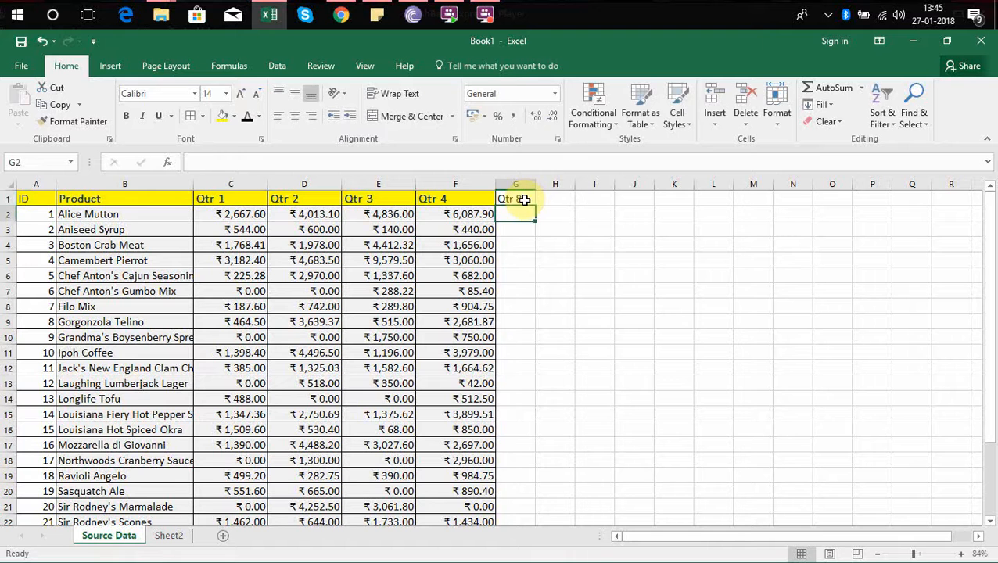
Enter =RANDBETWEEN(100,1000) in G2 and fill it down the Qtr 8 column for every product row.
{"action": "type", "text": "=rand"}
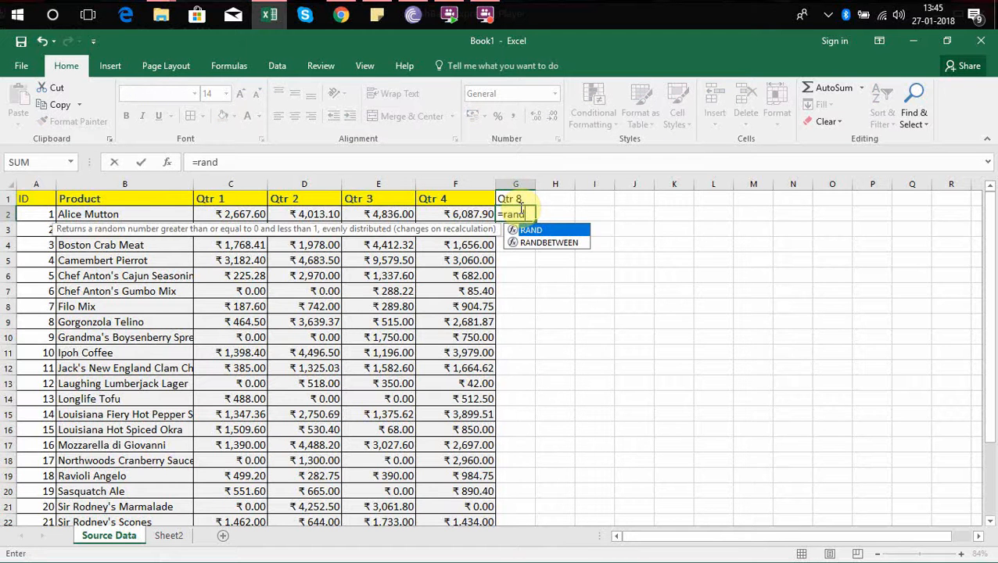
{"action": "double_click", "coordinate": [568, 242]}
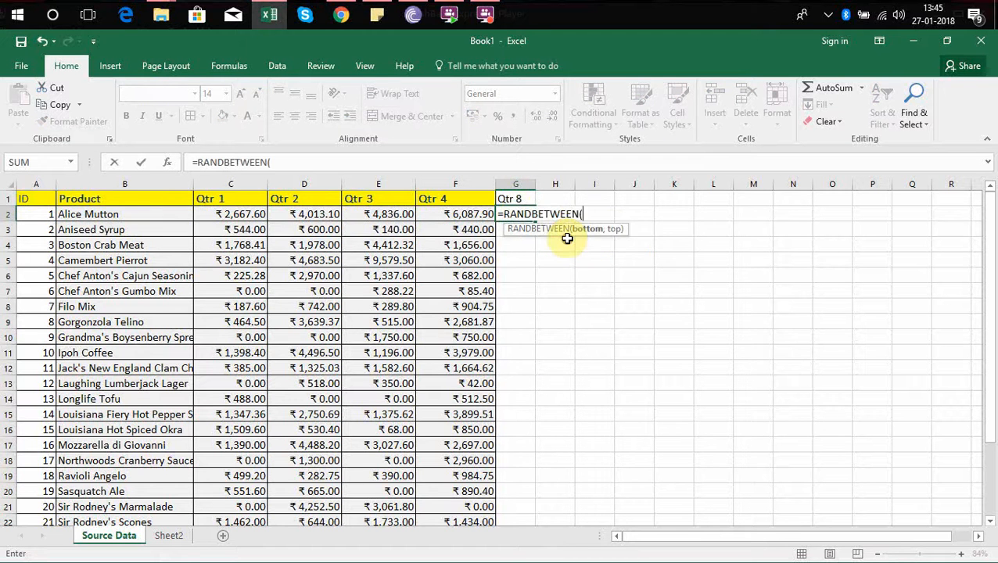
{"action": "type", "text": "100,1000)"}
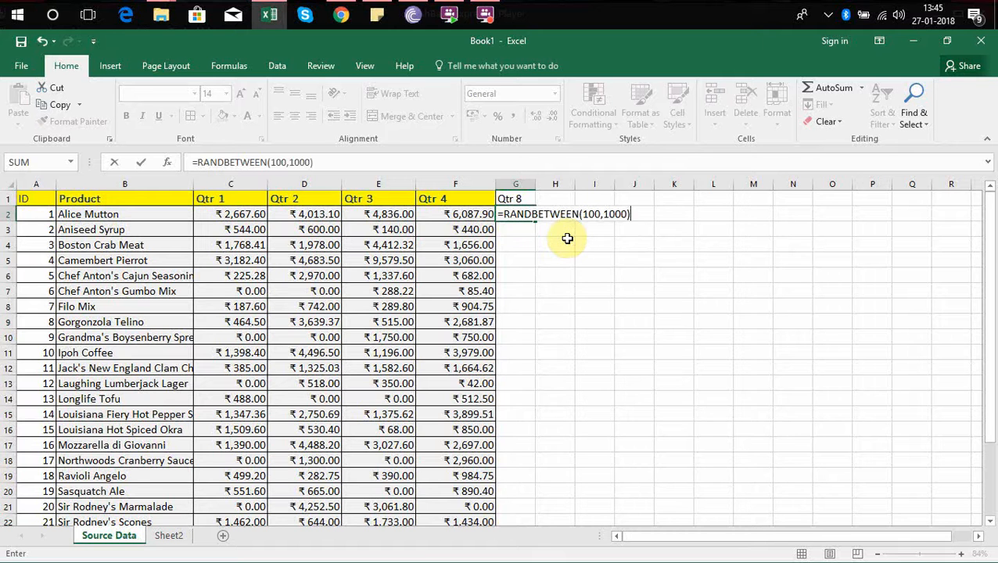
{"action": "key", "text": "Return"}
{"action": "left_click", "coordinate": [526, 213]}
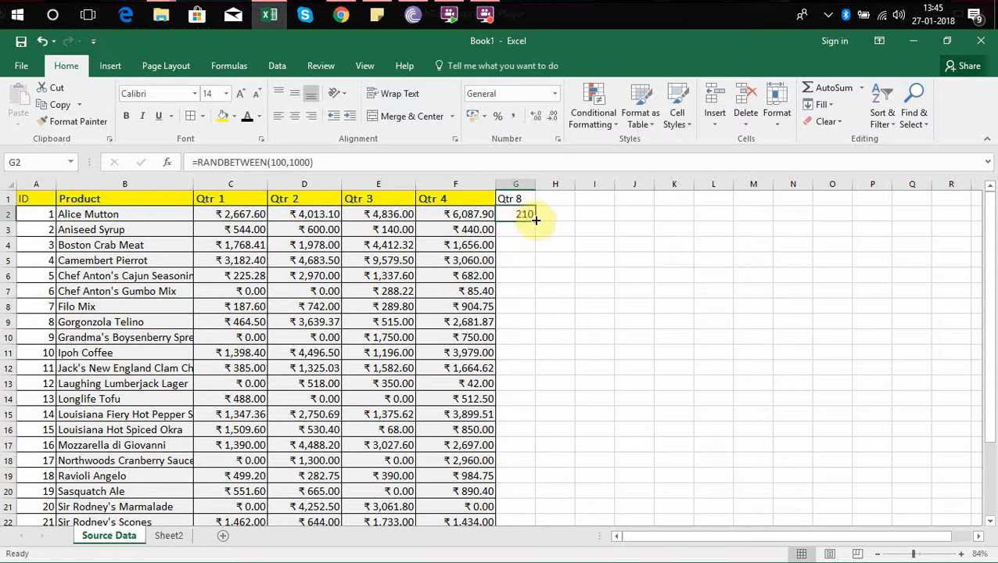
{"action": "double_click", "coordinate": [534, 221]}
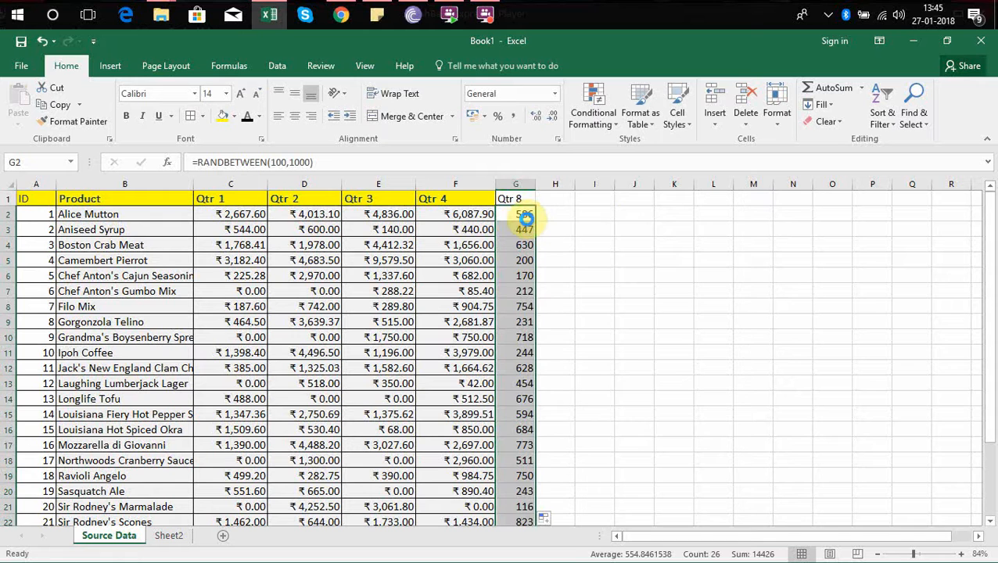
Replace the random-number formulas in the Qtr 8 column with their fixed values.
{"action": "key", "text": "ctrl+c"}
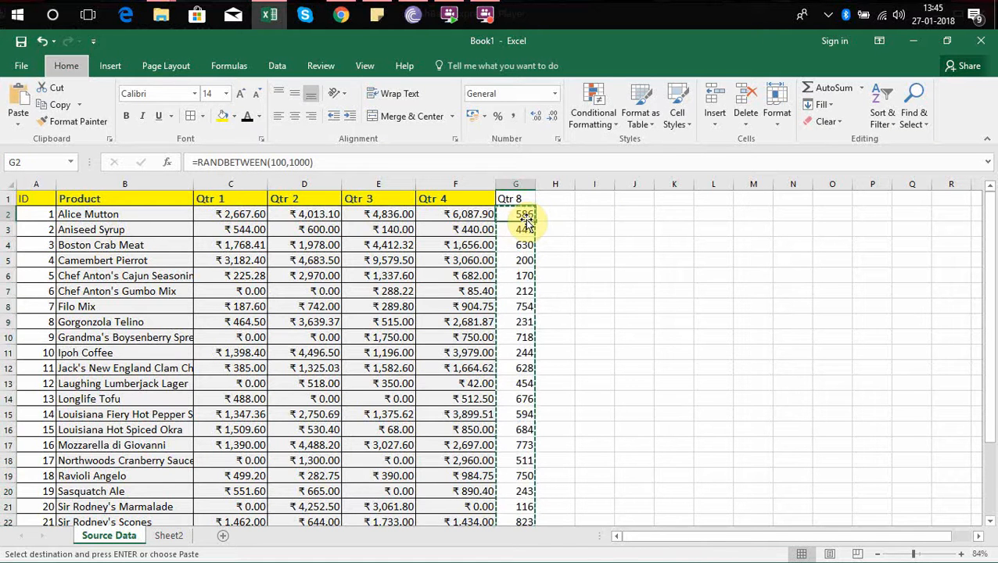
{"action": "key", "text": "alt+h"}
{"action": "key", "text": "v"}
{"action": "key", "text": "v"}
{"action": "key", "text": "Escape"}
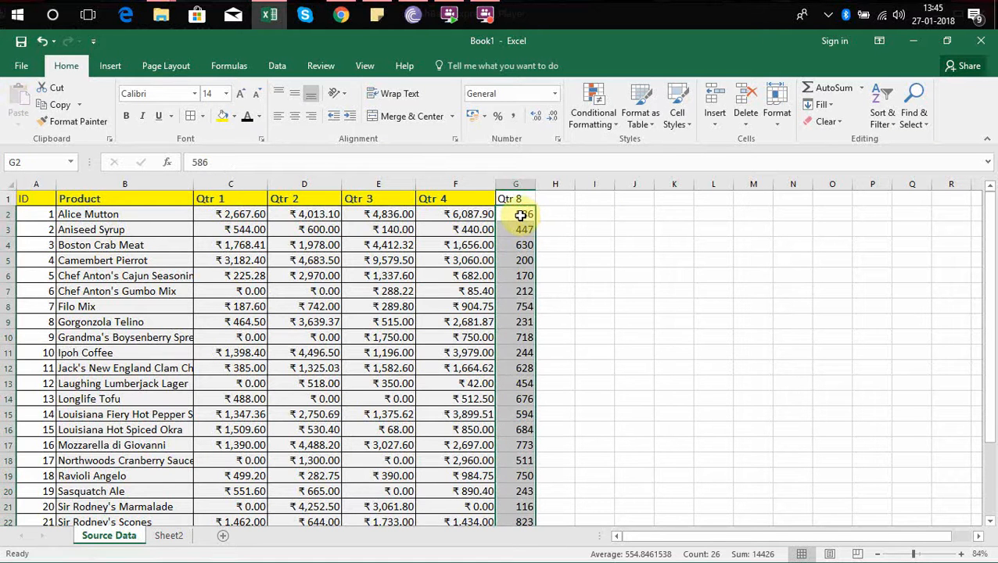
{"action": "left_click", "coordinate": [520, 214]}
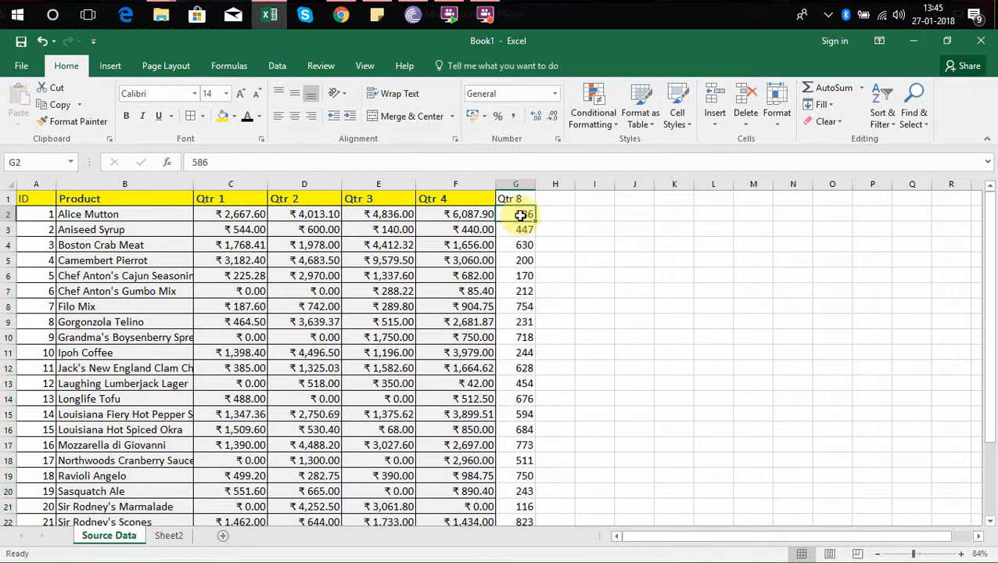
{"action": "left_click", "coordinate": [181, 535]}
{"action": "left_click", "coordinate": [496, 201]}
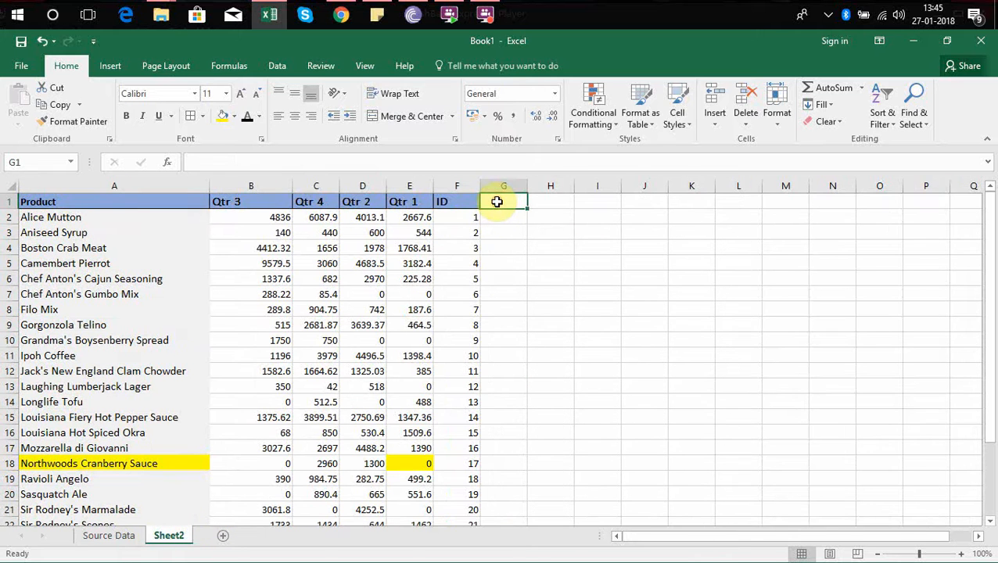
{"action": "type", "text": "Q"}
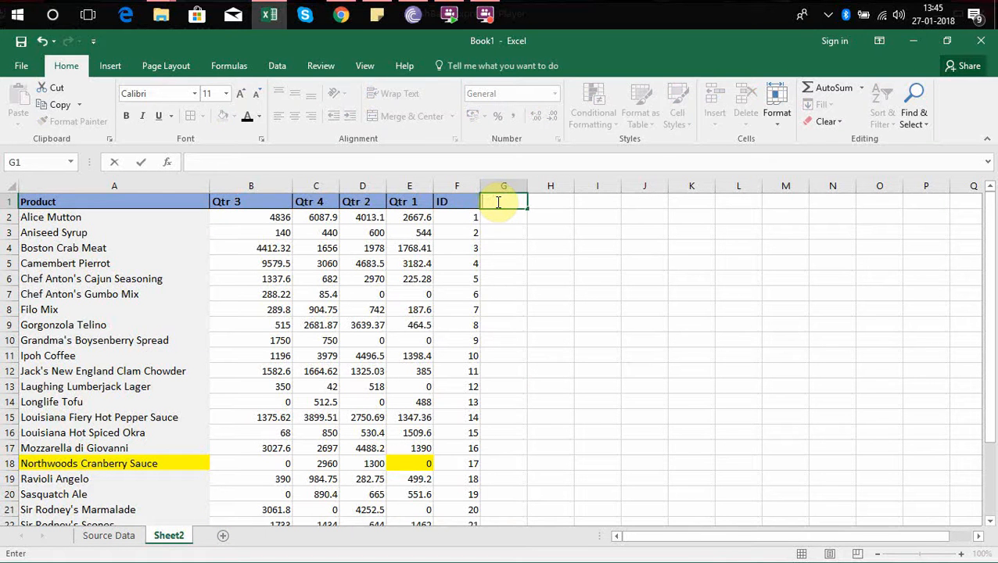
{"action": "left_click", "coordinate": [111, 534]}
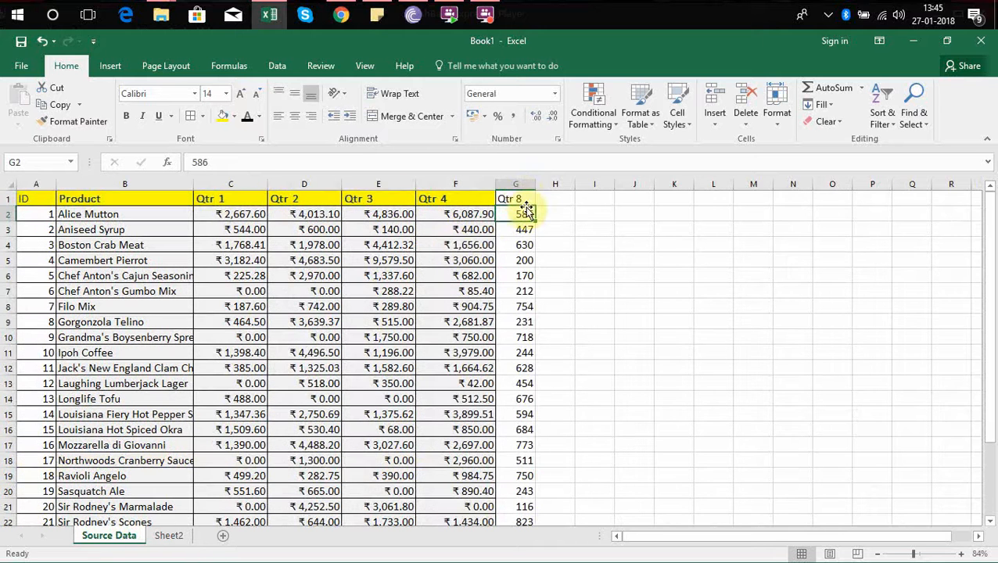
{"action": "left_click_drag", "start_coordinate": [516, 199], "coordinate": [520, 213]}
{"action": "key", "text": "ctrl+c"}
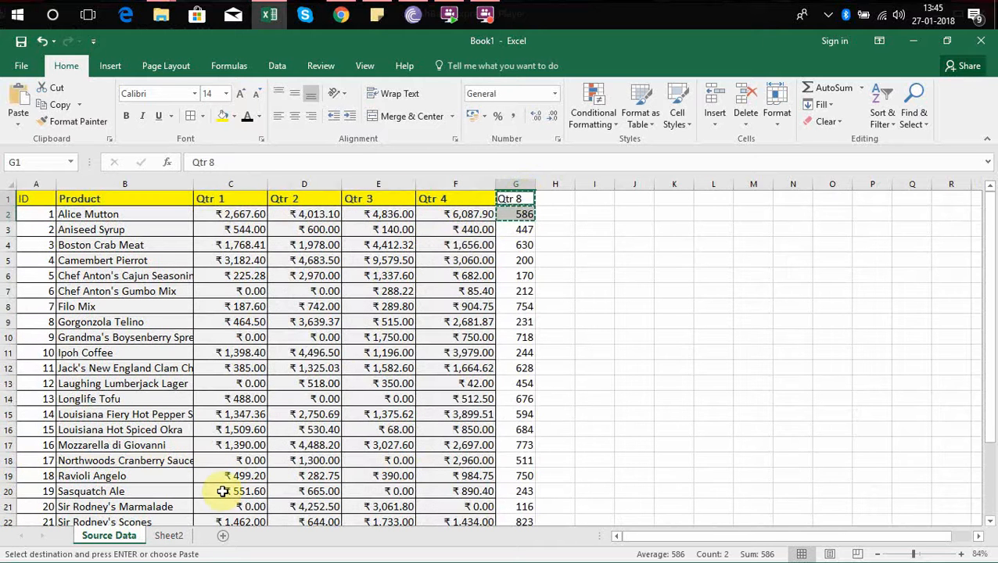
{"action": "key", "text": "Escape"}
Copy the Qtr 8 header from G1 of Source Data into G1 of Sheet2.
{"action": "key", "text": "Up"}
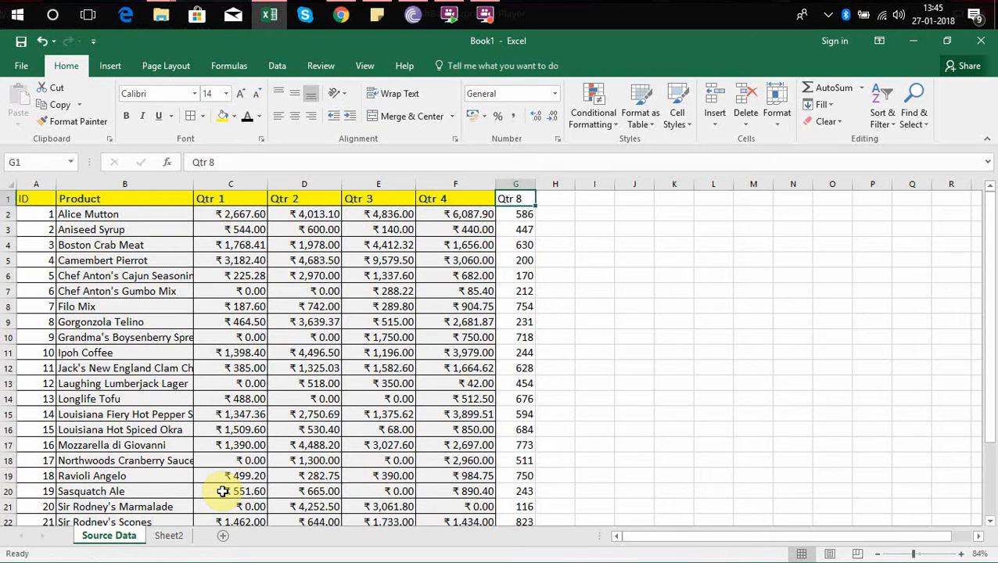
{"action": "key", "text": "ctrl+c"}
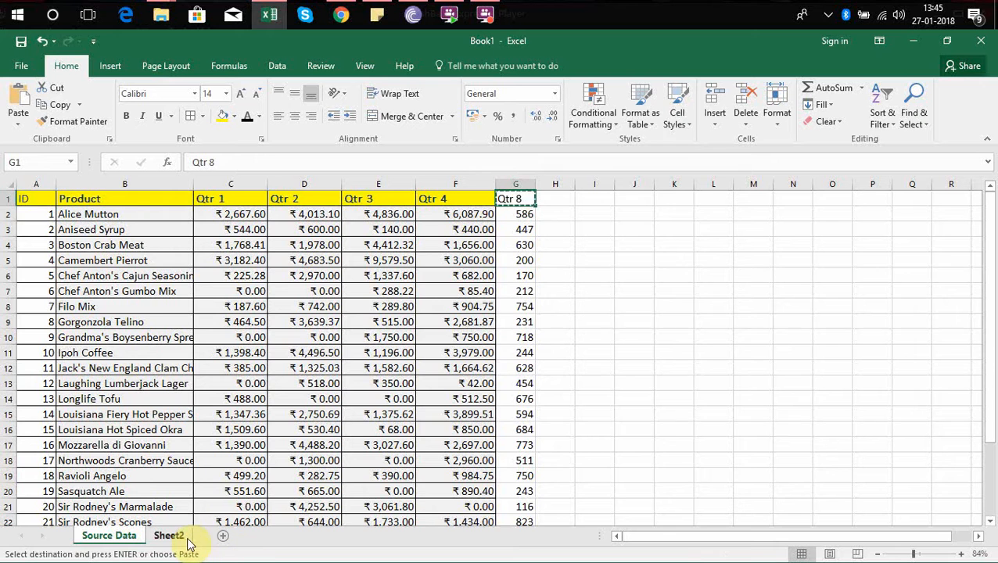
{"action": "left_click", "coordinate": [174, 536]}
{"action": "left_click", "coordinate": [492, 202]}
{"action": "key", "text": "ctrl+v"}
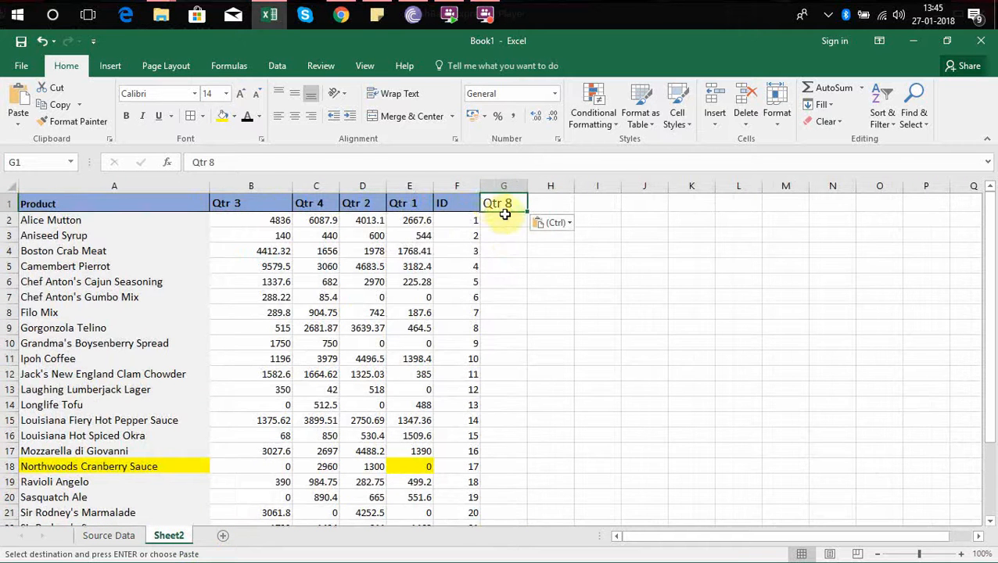
Try to extend the existing lookup formula from B2 across row 2 to G2.
{"action": "left_click", "coordinate": [460, 218]}
{"action": "left_click", "coordinate": [270, 224]}
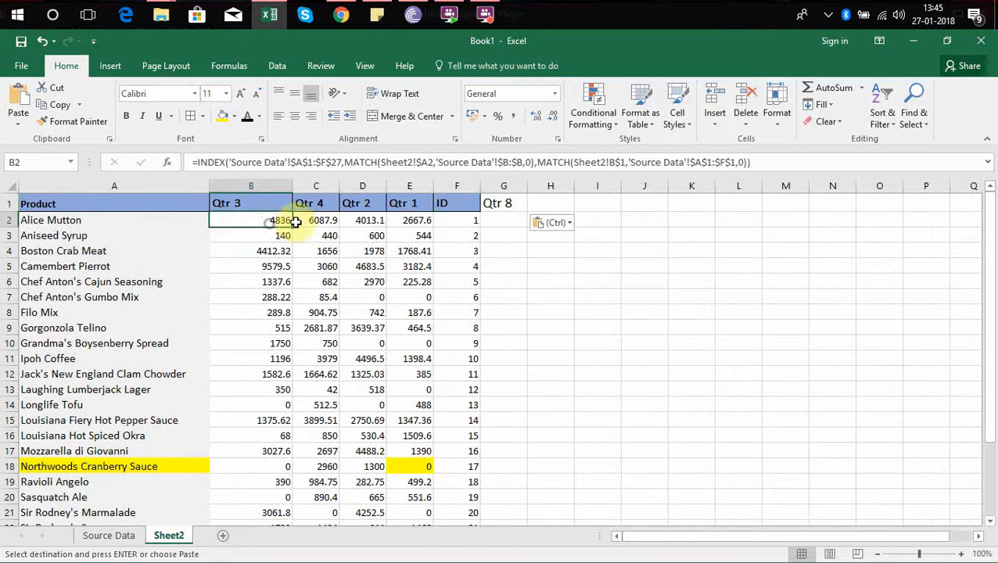
{"action": "left_click_drag", "start_coordinate": [291, 228], "coordinate": [517, 218]}
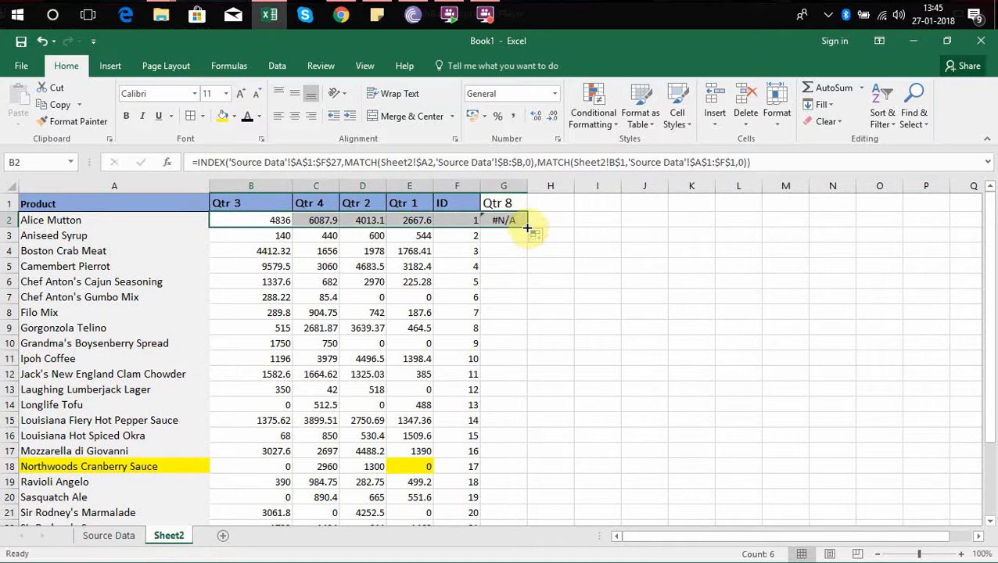
{"action": "left_click", "coordinate": [527, 227]}
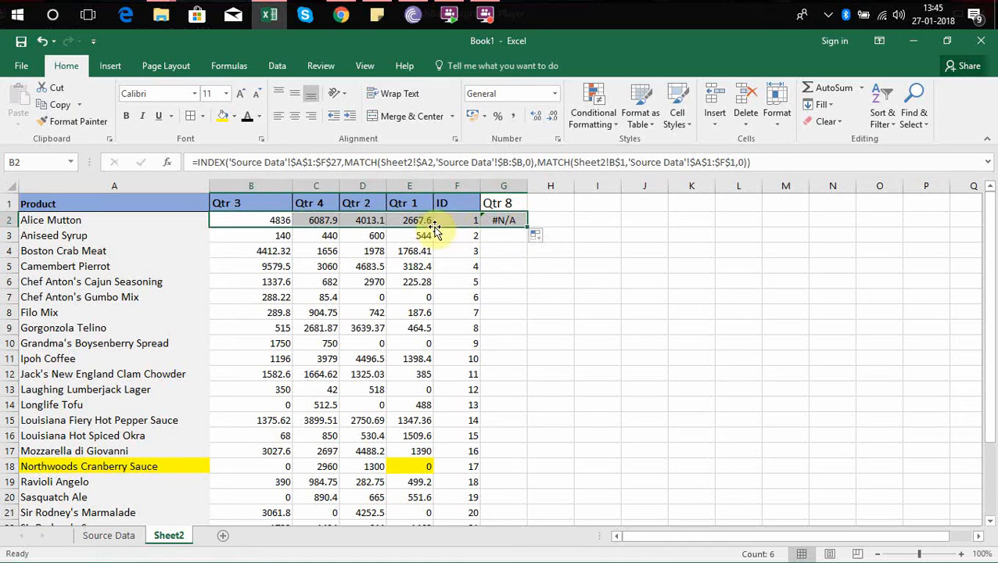
Examine the lookup formulas across row 2 from B2 to G2, checking which Source Data ranges they reference.
{"action": "left_click", "coordinate": [277, 221]}
{"action": "key", "text": "Right"}
{"action": "key", "text": "Right"}
{"action": "key", "text": "Right"}
{"action": "key", "text": "Right"}
{"action": "key", "text": "Right"}
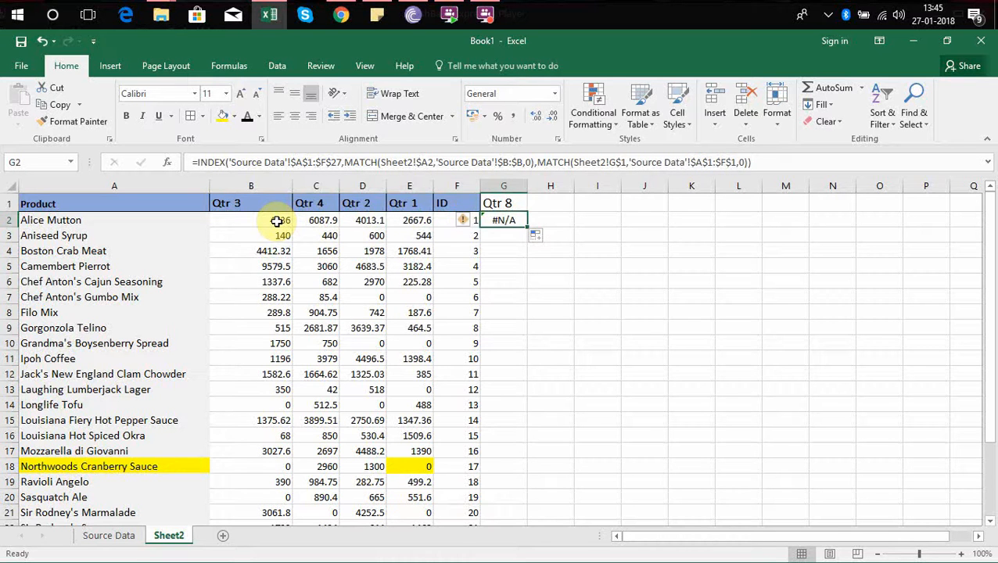
{"action": "key", "text": "Left"}
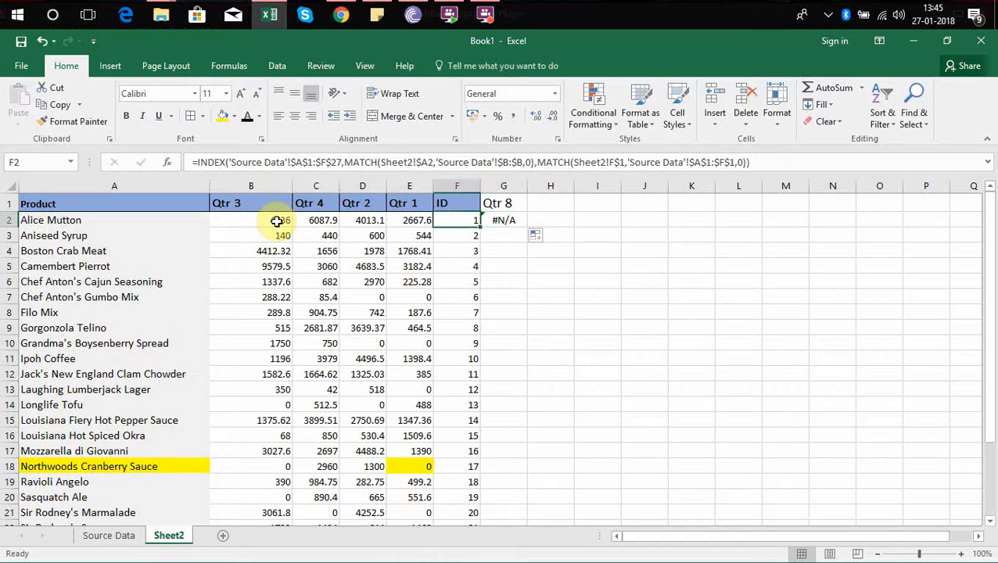
{"action": "key", "text": "Left"}
{"action": "key", "text": "Left"}
{"action": "key", "text": "Left"}
{"action": "key", "text": "Left"}
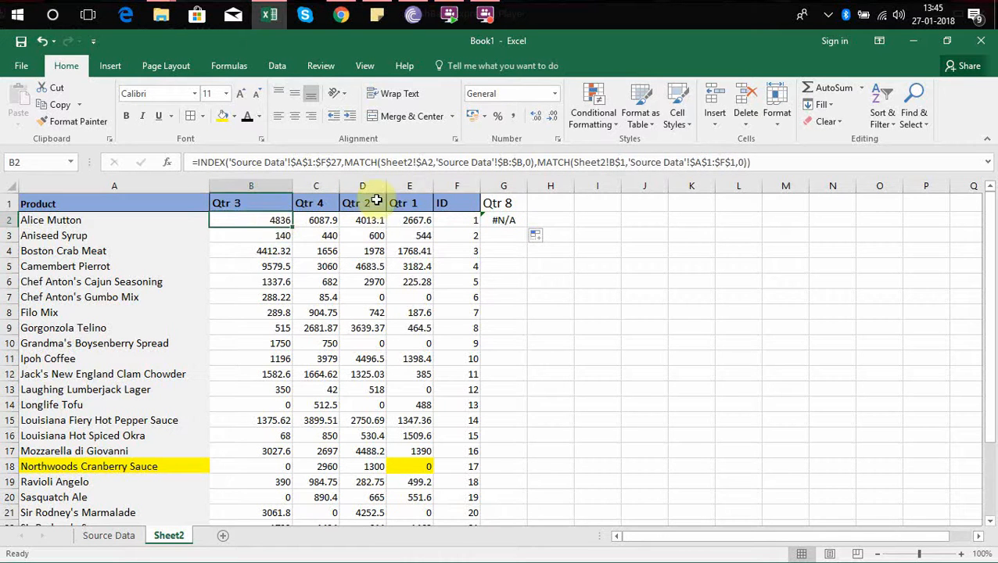
In B2's formula, extend the INDEX range to $A$1:$G$27 and the header MATCH range to $A$1:$G$1.
{"action": "left_click", "coordinate": [326, 162]}
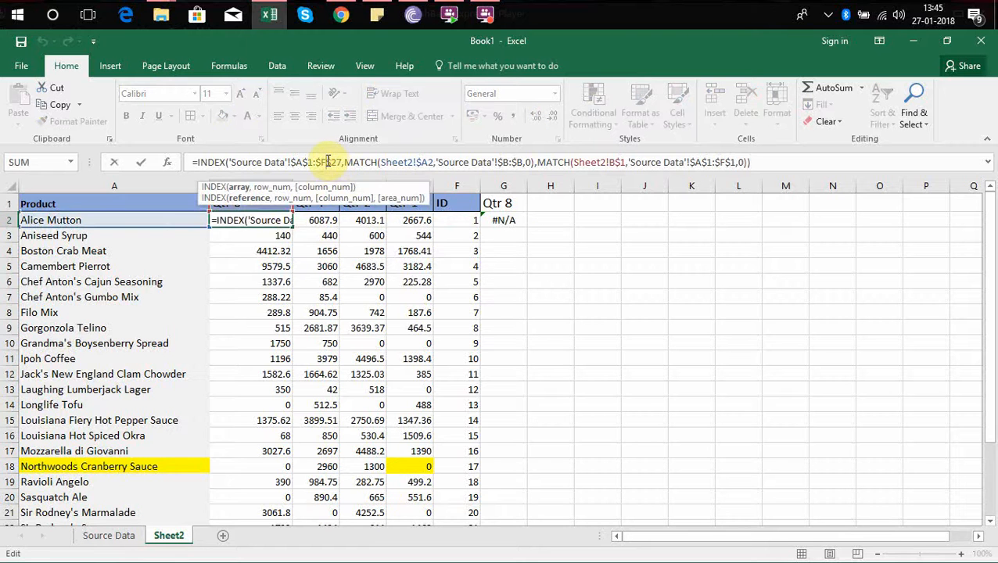
{"action": "key", "text": "BackSpace"}
{"action": "type", "text": "G"}
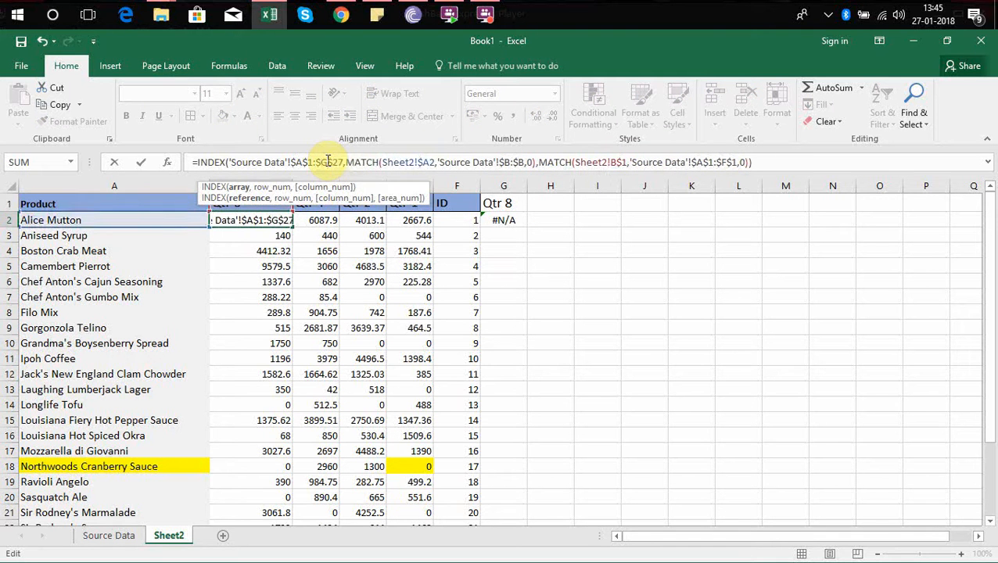
{"action": "key", "text": "Return"}
{"action": "key", "text": "Up"}
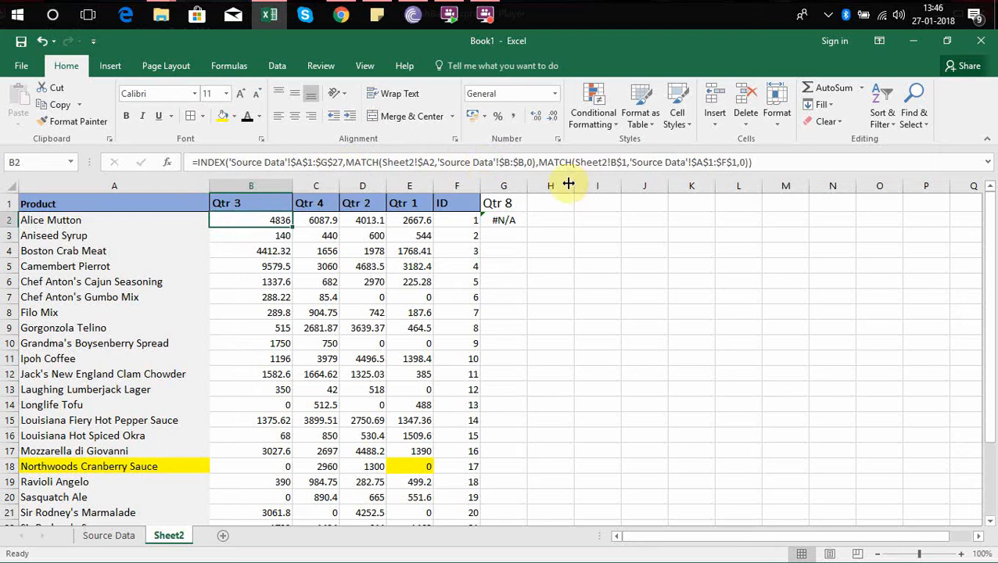
{"action": "left_click", "coordinate": [727, 163]}
{"action": "key", "text": "BackSpace"}
{"action": "type", "text": "G"}
{"action": "key", "text": "Return"}
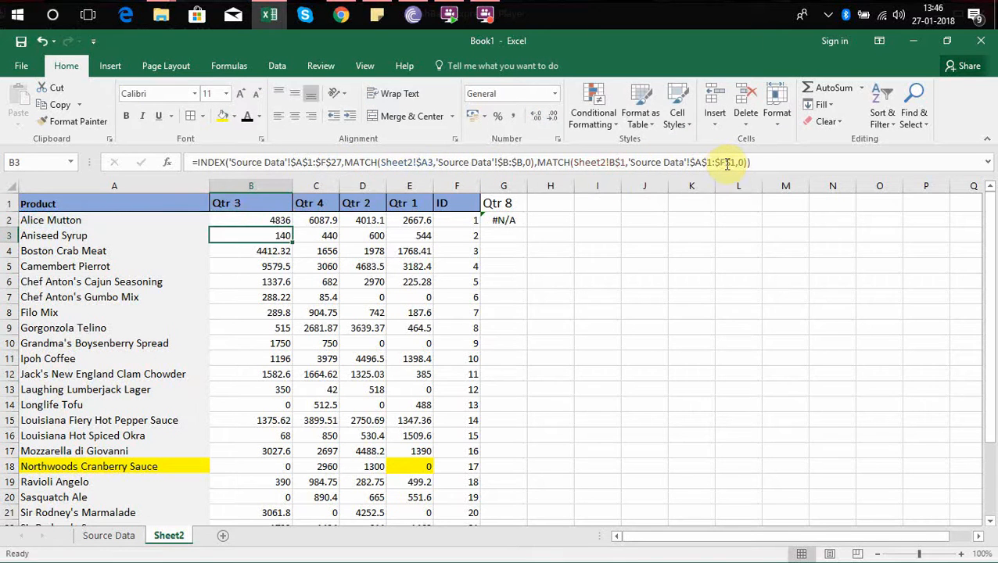
Fill the corrected B2 formula across to column G and down to the Grand Total row.
{"action": "left_click", "coordinate": [277, 220]}
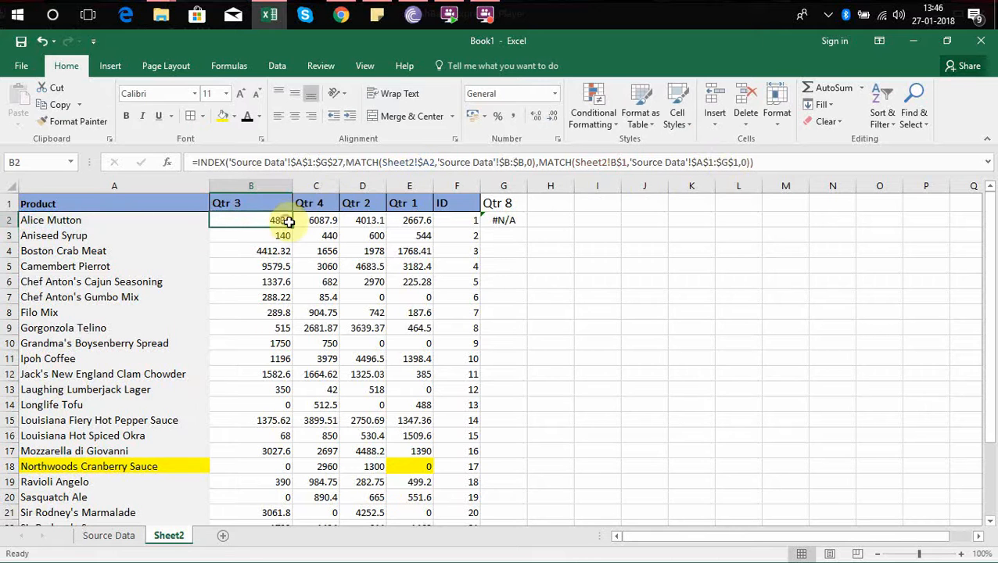
{"action": "left_click_drag", "start_coordinate": [292, 226], "coordinate": [527, 231]}
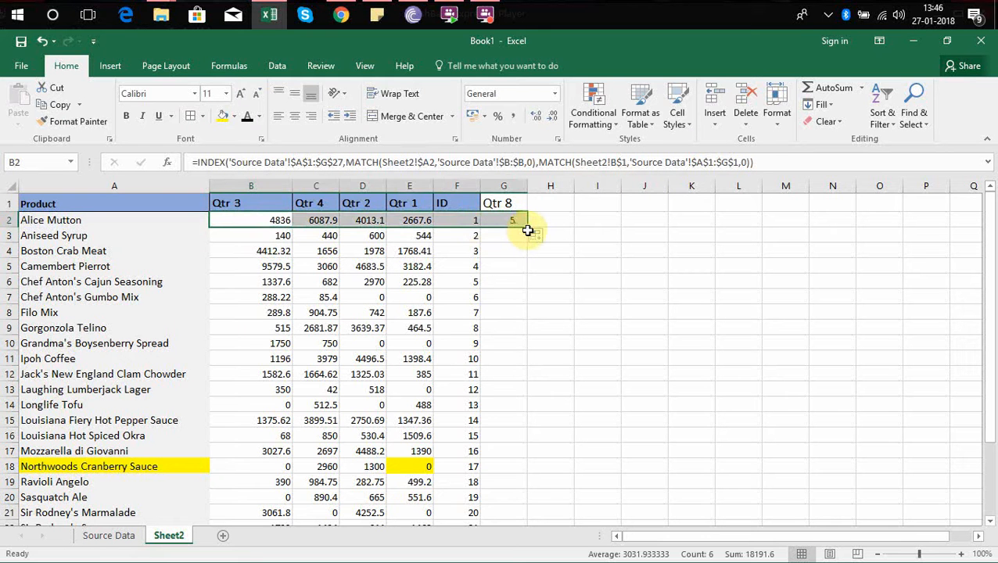
{"action": "left_click", "coordinate": [525, 227]}
{"action": "double_click", "coordinate": [526, 228]}
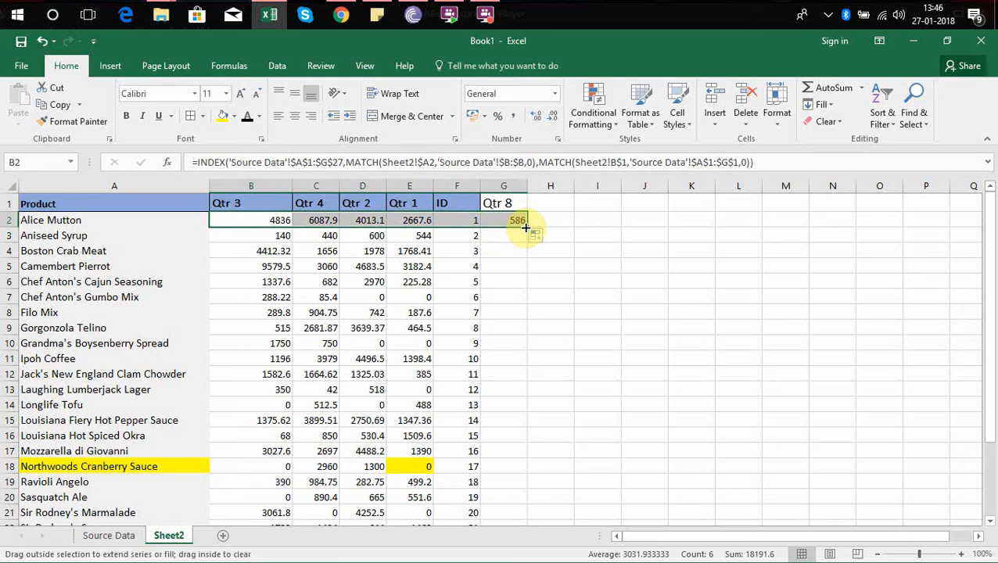
{"action": "left_click_drag", "start_coordinate": [525, 227], "coordinate": [516, 476]}
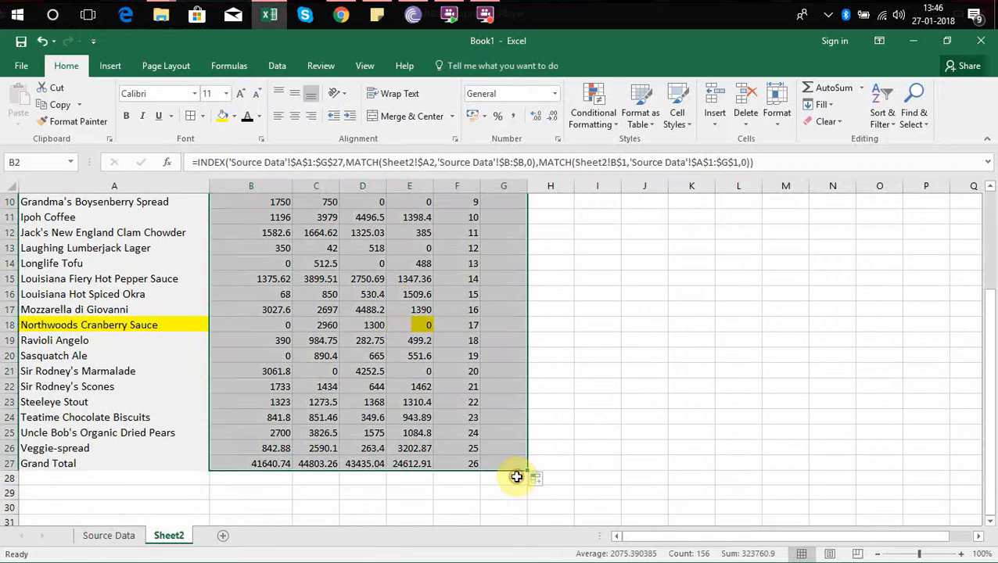
Check the Qtr 8 lookup results and their formulas in column G of Sheet2, from the header down to G6.
{"action": "left_click", "coordinate": [494, 386]}
{"action": "key", "text": "ctrl+Up"}
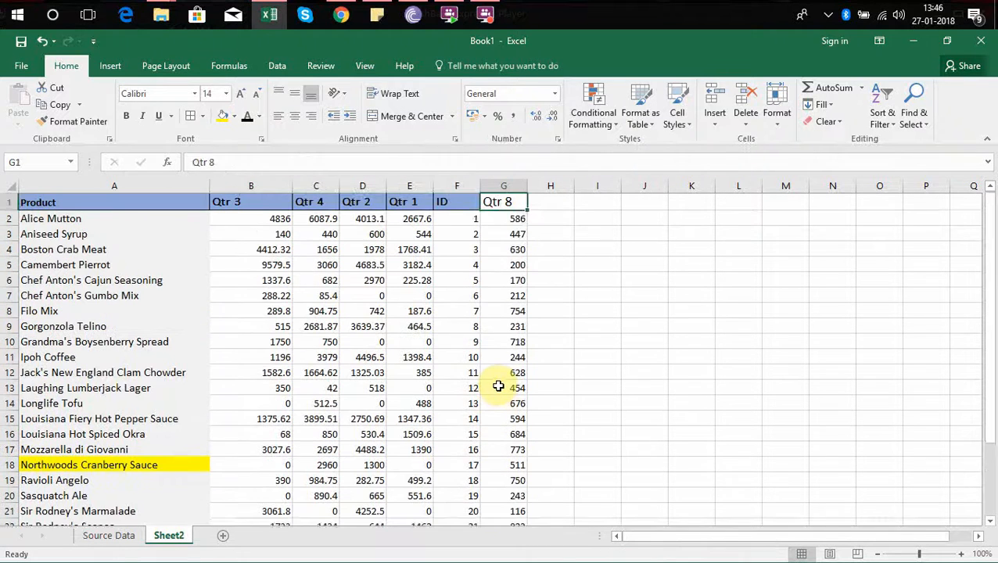
{"action": "key", "text": "Down"}
{"action": "key", "text": "Down"}
{"action": "key", "text": "Down"}
{"action": "key", "text": "Down"}
{"action": "key", "text": "Down"}
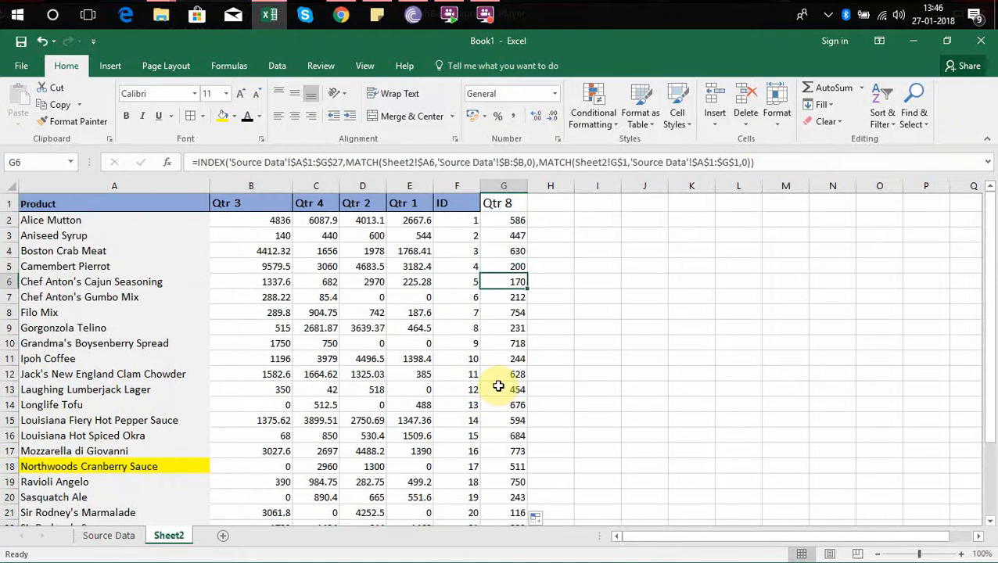
Review Sheet2's header row from Product to Qtr 8 and the lookup formulas beneath it in row 2.
{"action": "key", "text": "Up"}
{"action": "key", "text": "Up"}
{"action": "key", "text": "Up"}
{"action": "key", "text": "Up"}
{"action": "key", "text": "Up"}
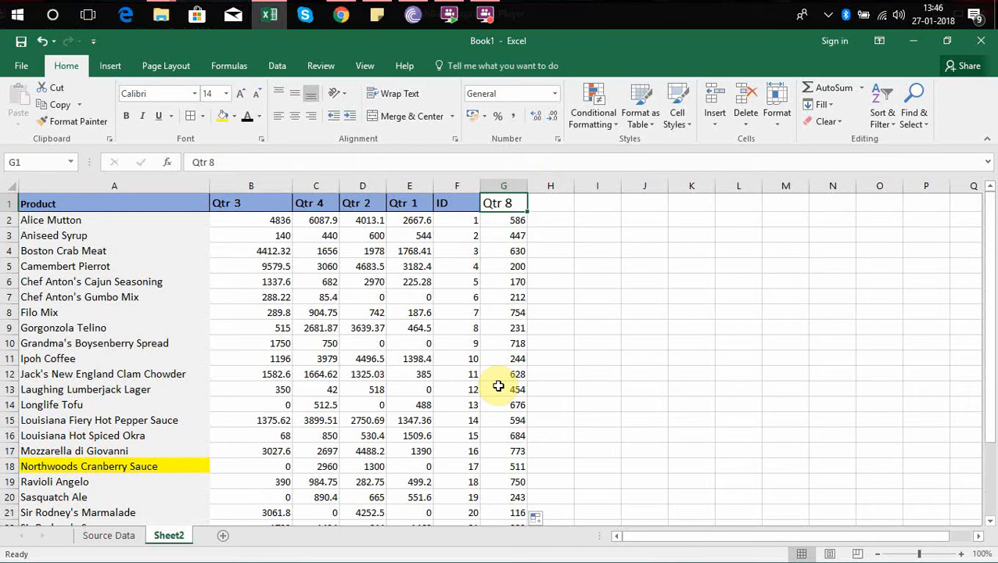
{"action": "key", "text": "Right"}
{"action": "key", "text": "Left"}
{"action": "key", "text": "Left"}
{"action": "key", "text": "Left"}
{"action": "key", "text": "Left"}
{"action": "key", "text": "Left"}
{"action": "key", "text": "Left"}
{"action": "key", "text": "Left"}
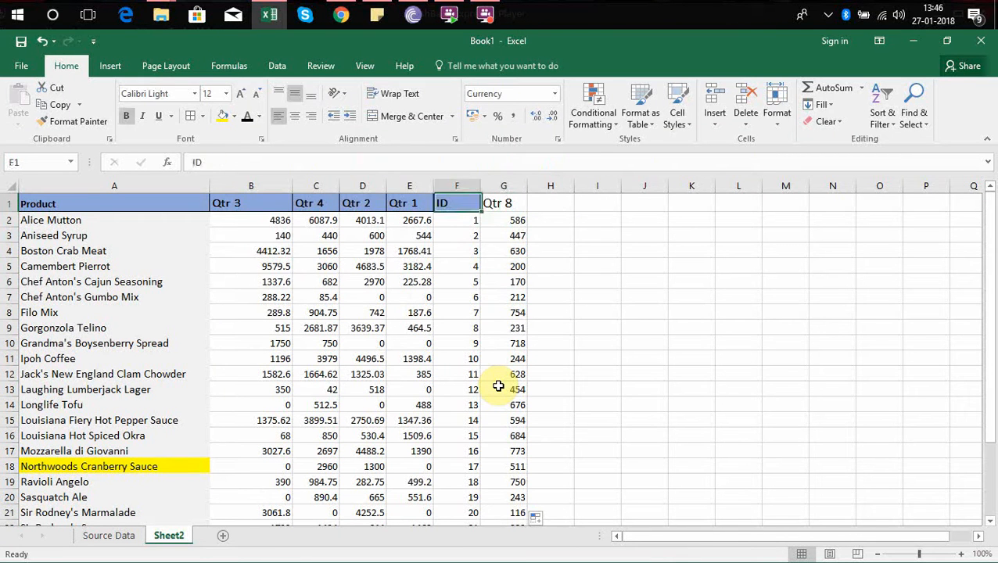
{"action": "key", "text": "Right"}
{"action": "key", "text": "Down"}
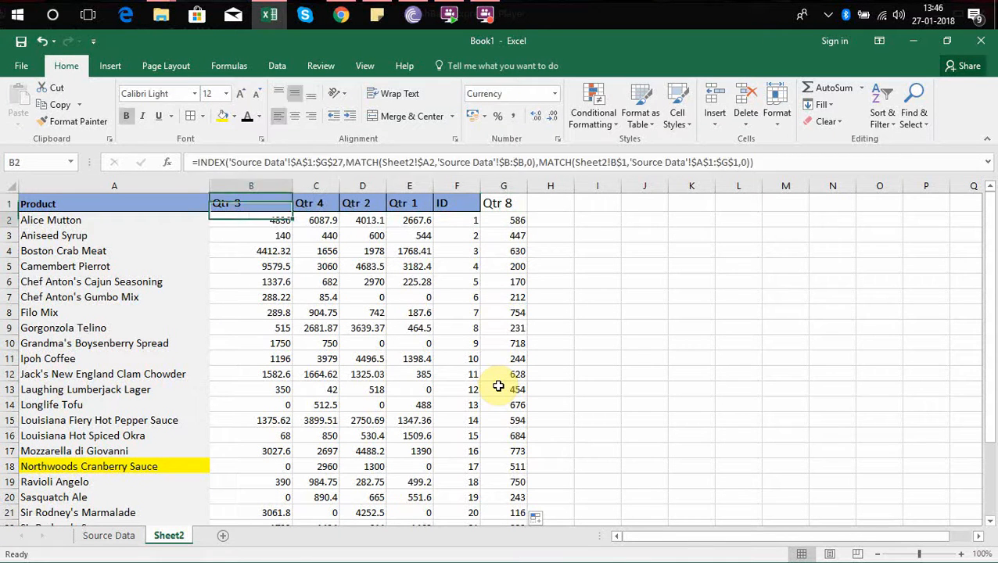
{"action": "key", "text": "Right"}
{"action": "key", "text": "Right"}
{"action": "key", "text": "Right"}
{"action": "key", "text": "Right"}
{"action": "key", "text": "Right"}
{"action": "key", "text": "Right"}
{"action": "key", "text": "Right"}
{"action": "key", "text": "Right"}
{"action": "key", "text": "Right"}
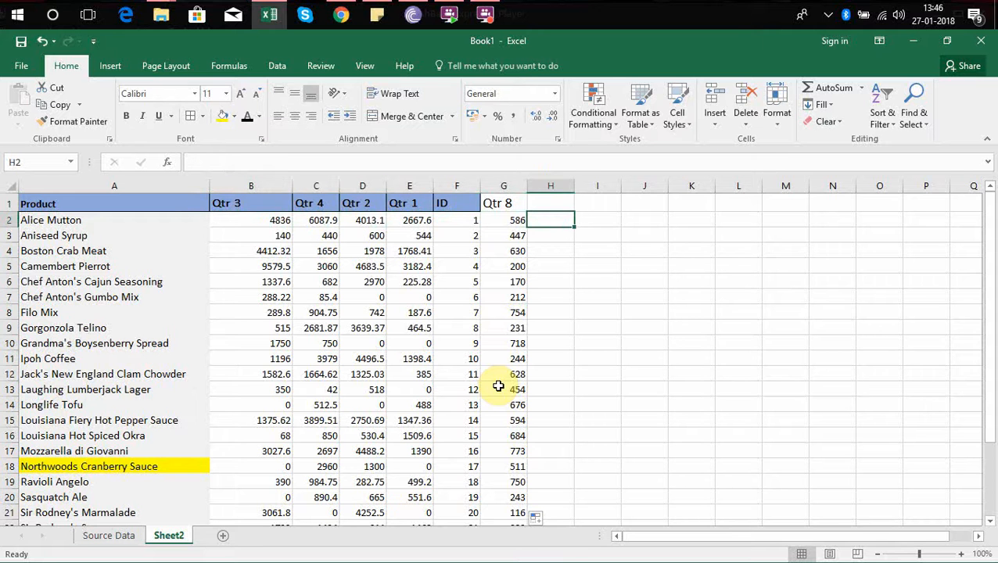
{"action": "key", "text": "Left"}
{"action": "key", "text": "Left"}
{"action": "key", "text": "Left"}
{"action": "key", "text": "Left"}
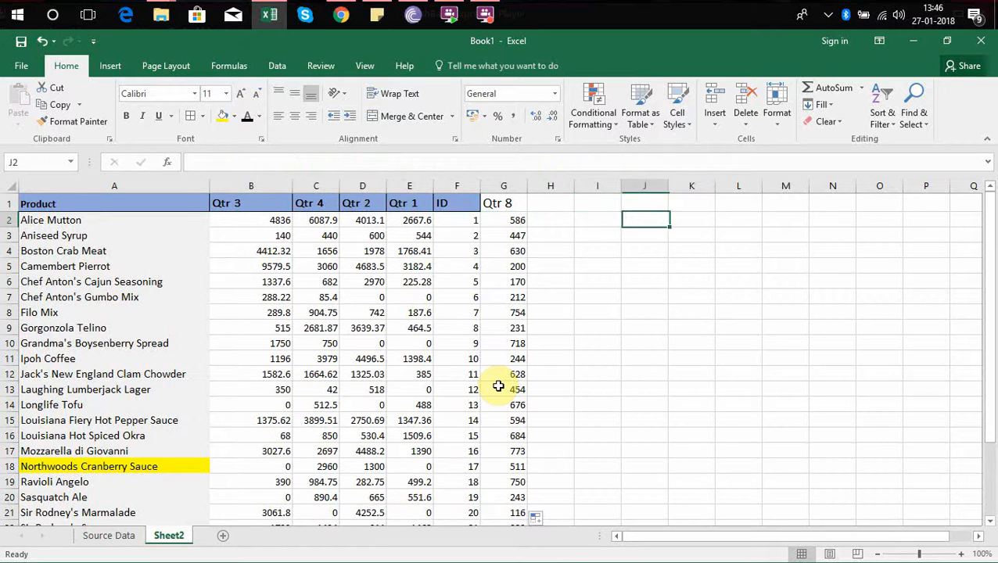
{"action": "key", "text": "Up"}
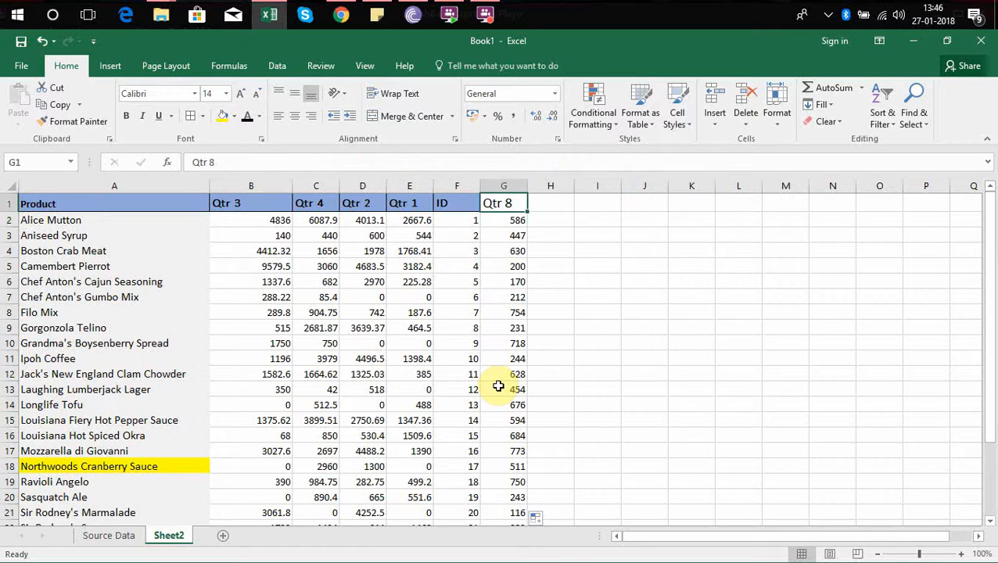
{"action": "key", "text": "Left"}
{"action": "key", "text": "Left"}
{"action": "key", "text": "Left"}
{"action": "key", "text": "Left"}
{"action": "key", "text": "Left"}
{"action": "key", "text": "Left"}
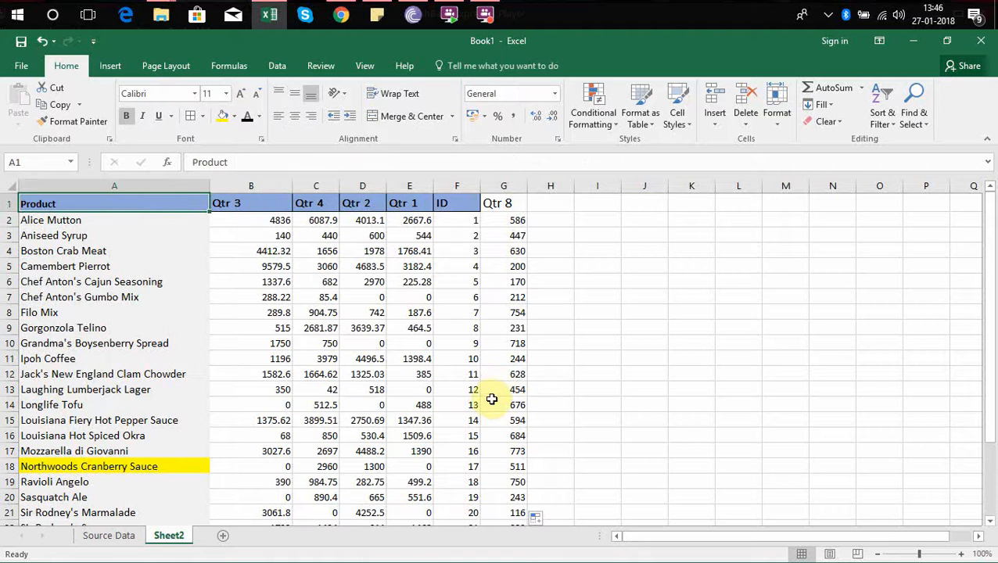
Review the Source Data sheet's Product, ID and Qtr 1 headers and the ID column down to the Grand Total row.
{"action": "left_click", "coordinate": [108, 535]}
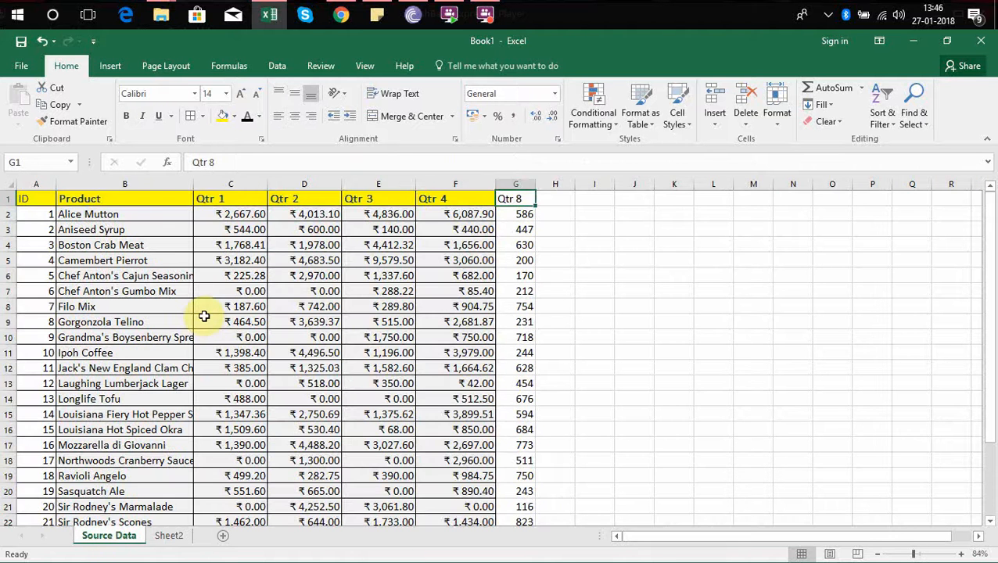
{"action": "left_click", "coordinate": [131, 246]}
{"action": "left_click", "coordinate": [114, 199]}
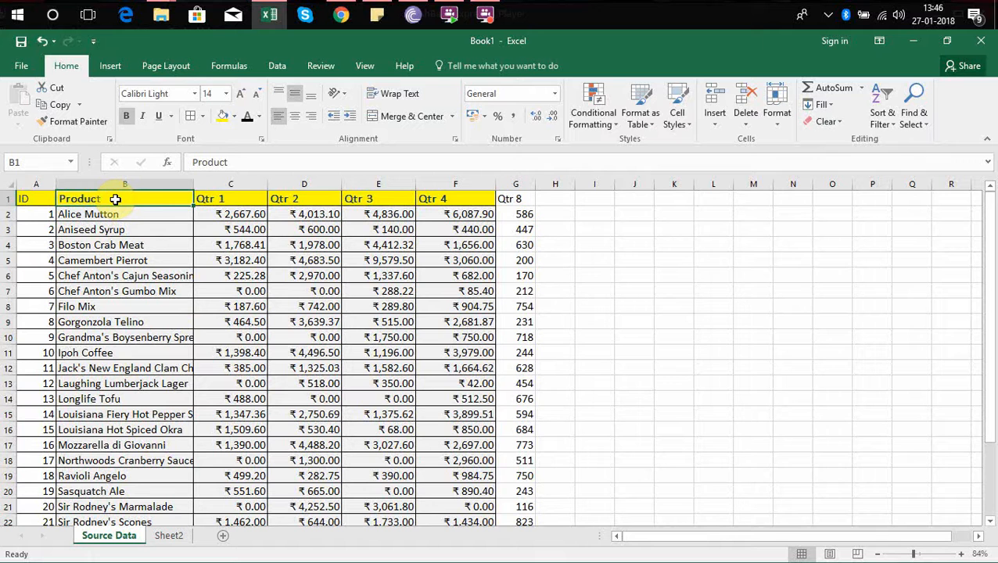
{"action": "key", "text": "Left"}
{"action": "key", "text": "ctrl+Down"}
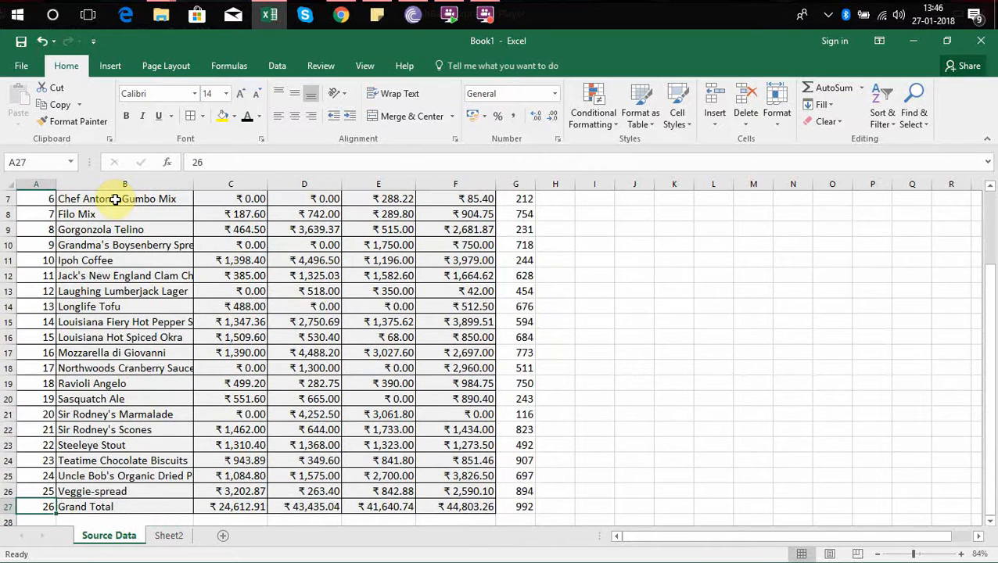
{"action": "key", "text": "ctrl+Up"}
{"action": "key", "text": "Right"}
{"action": "key", "text": "Right"}
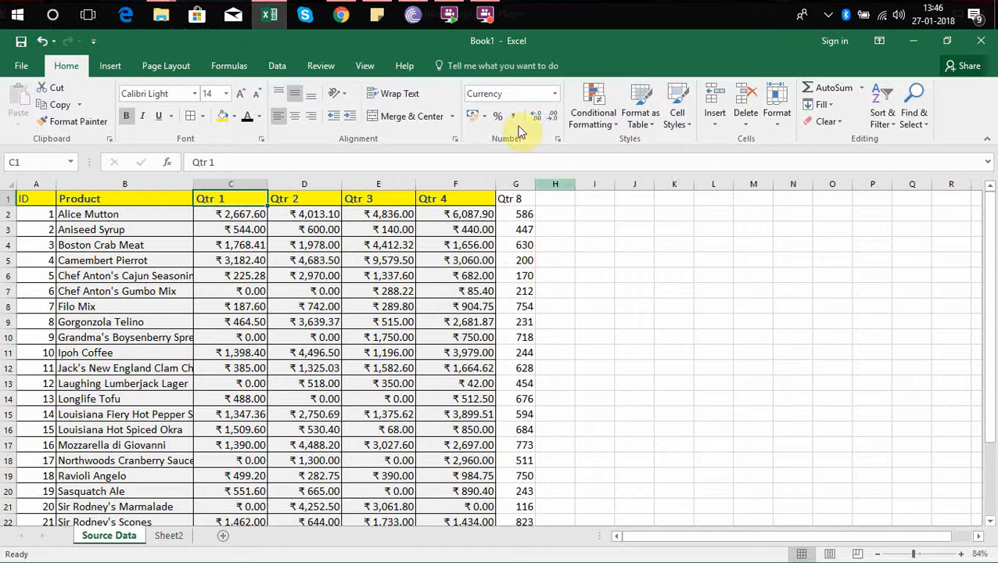
{"action": "left_click", "coordinate": [485, 14]}
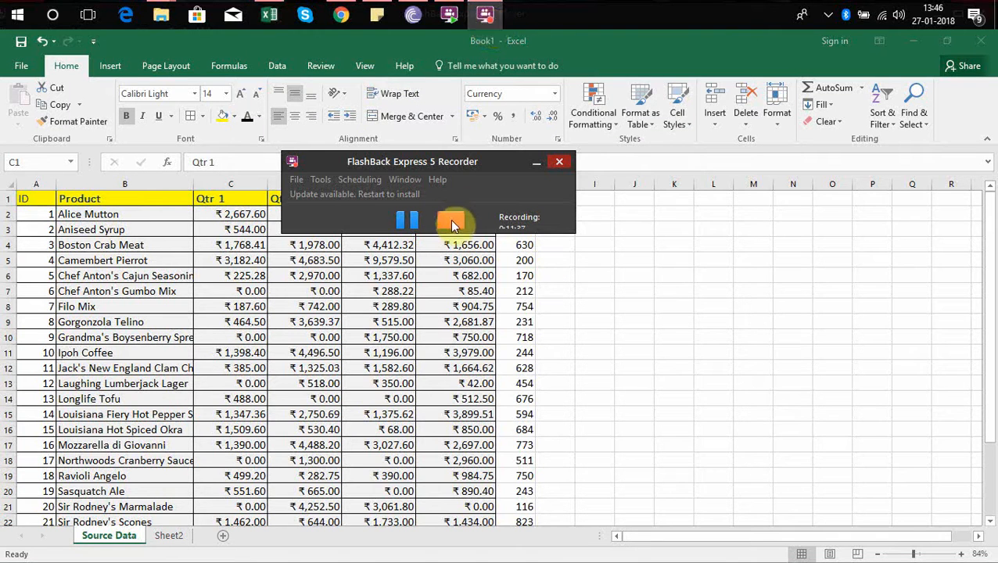